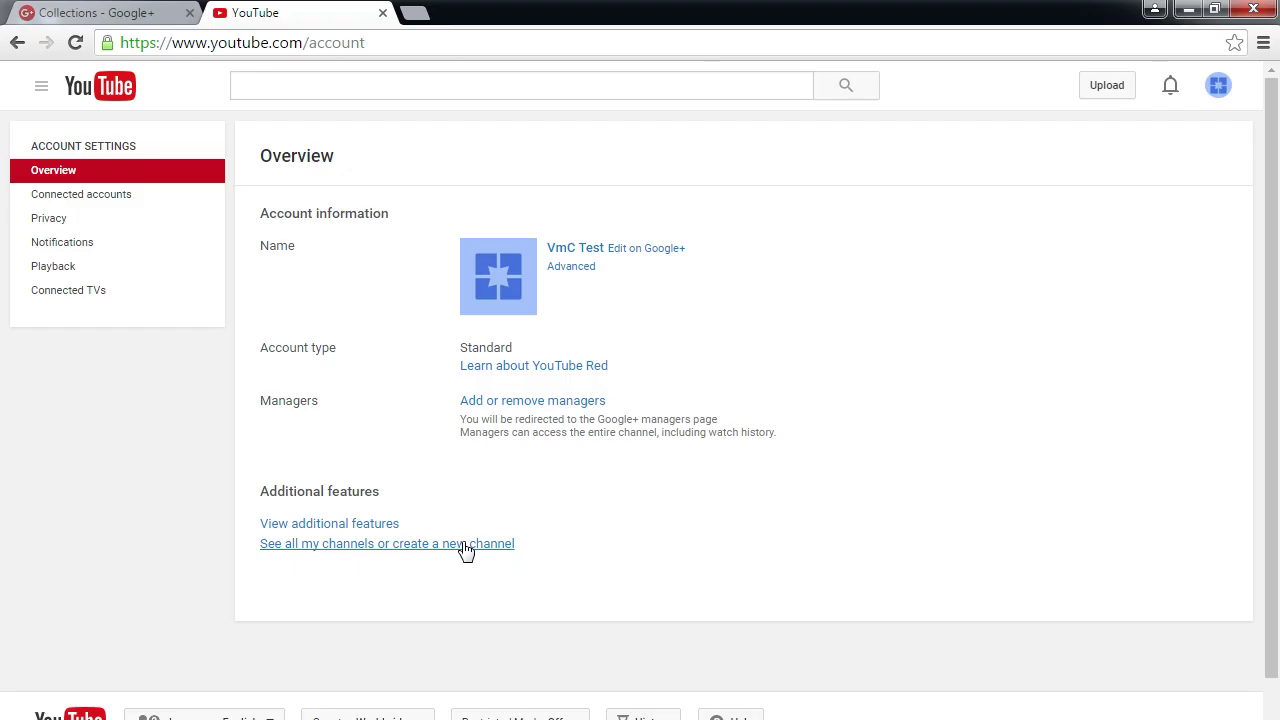
View the account's list of channels, and open the Video Manager in Creator Studio for the VmC Test channel.
{"action": "left_click", "coordinate": [465, 548]}
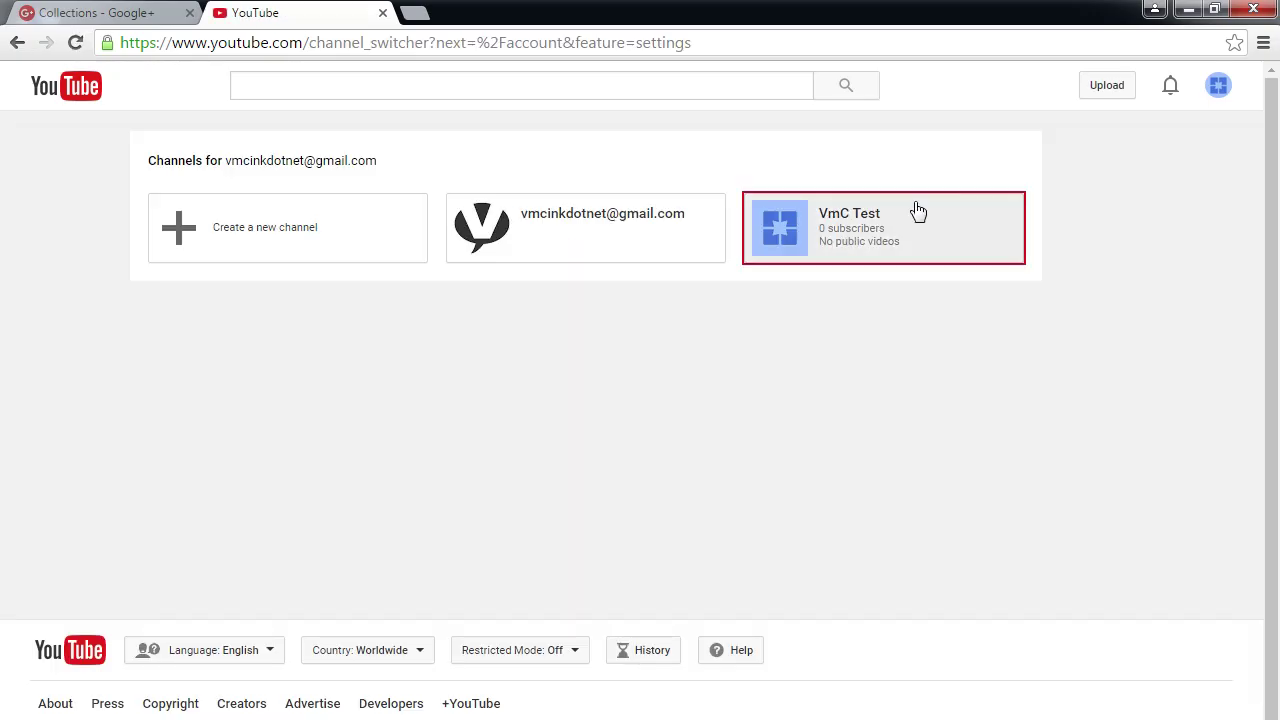
{"action": "left_click", "coordinate": [1222, 90]}
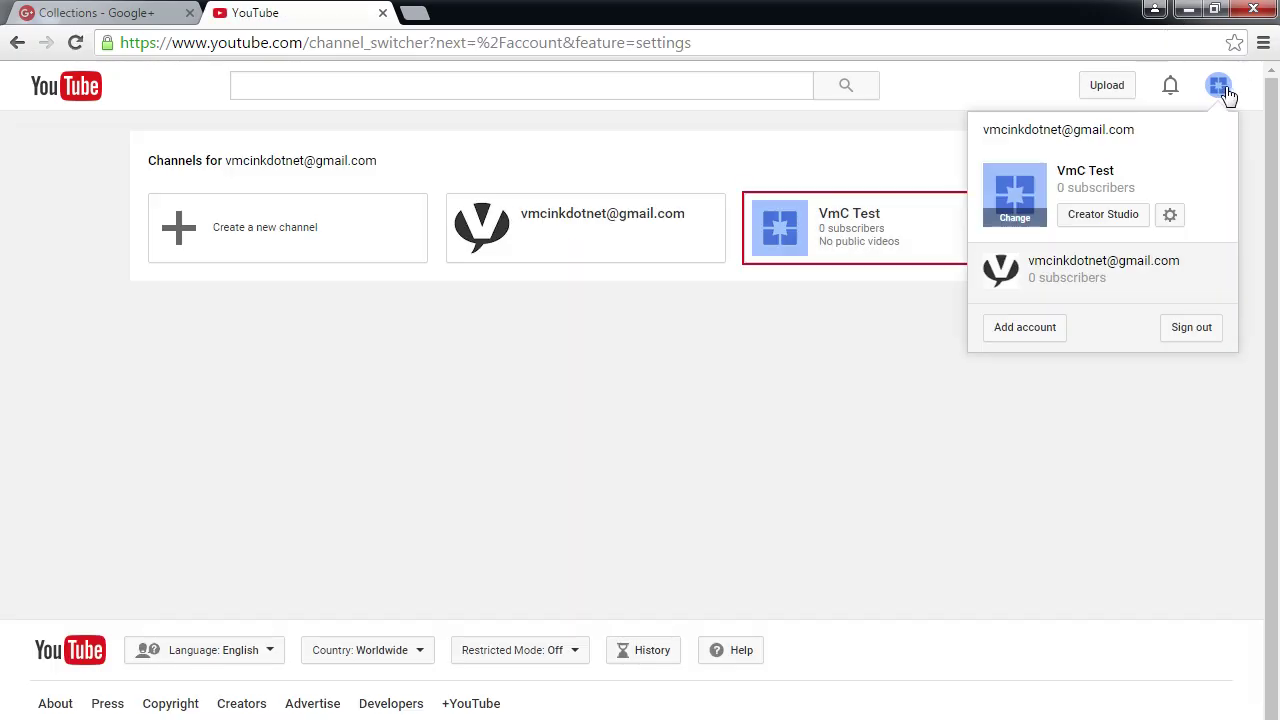
{"action": "left_click", "coordinate": [1120, 216]}
{"action": "left_click", "coordinate": [94, 249]}
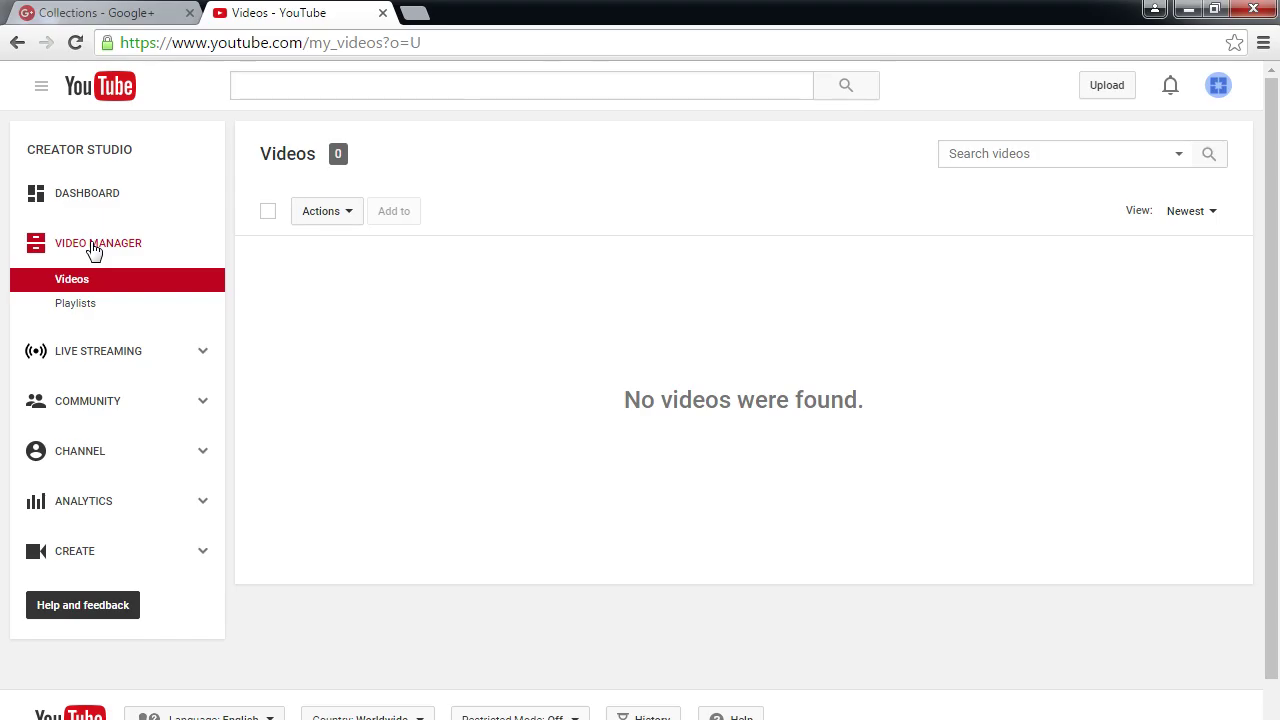
Return to the Creator Studio dashboard and open the channel's status and features page.
{"action": "left_click", "coordinate": [1220, 87]}
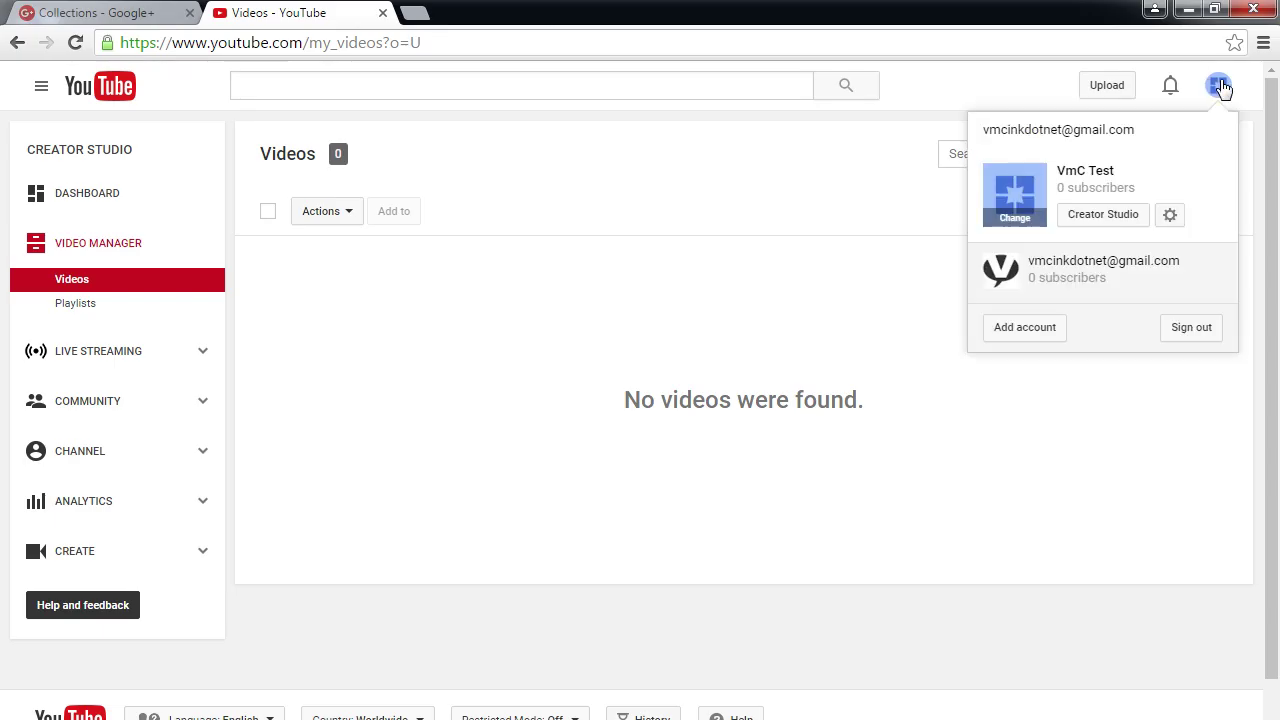
{"action": "left_click", "coordinate": [1102, 218]}
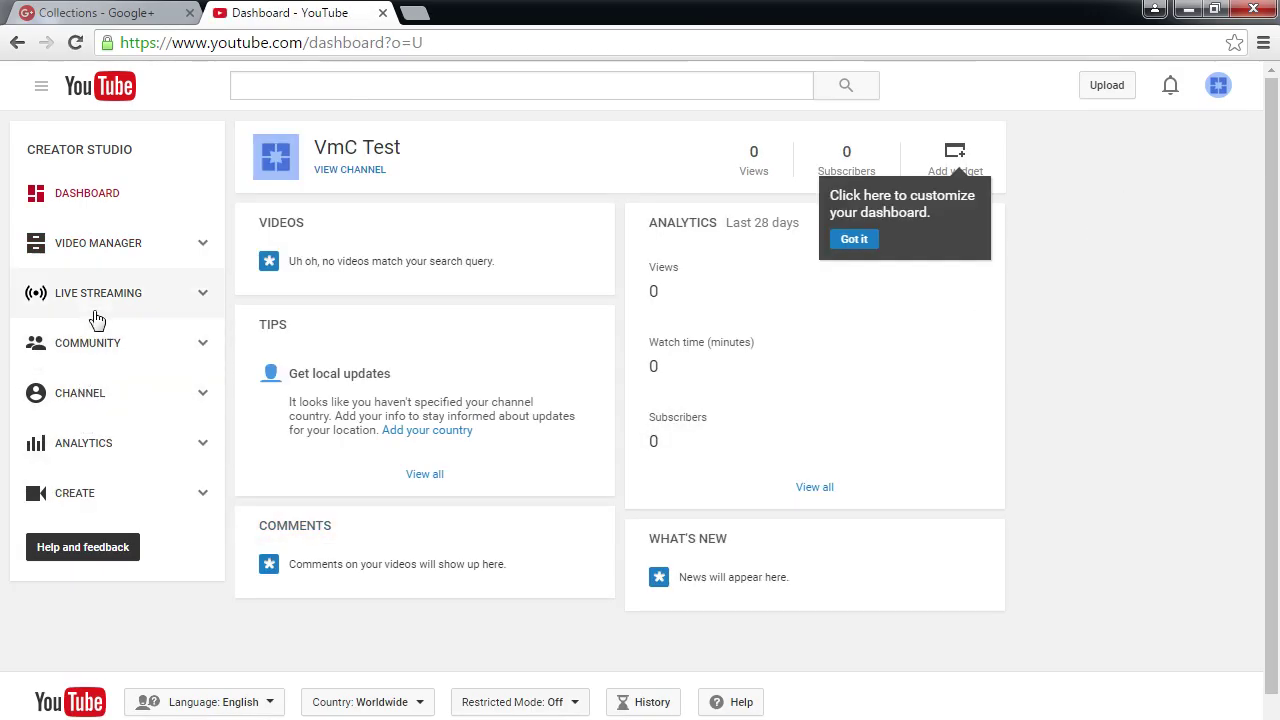
{"action": "left_click", "coordinate": [114, 409]}
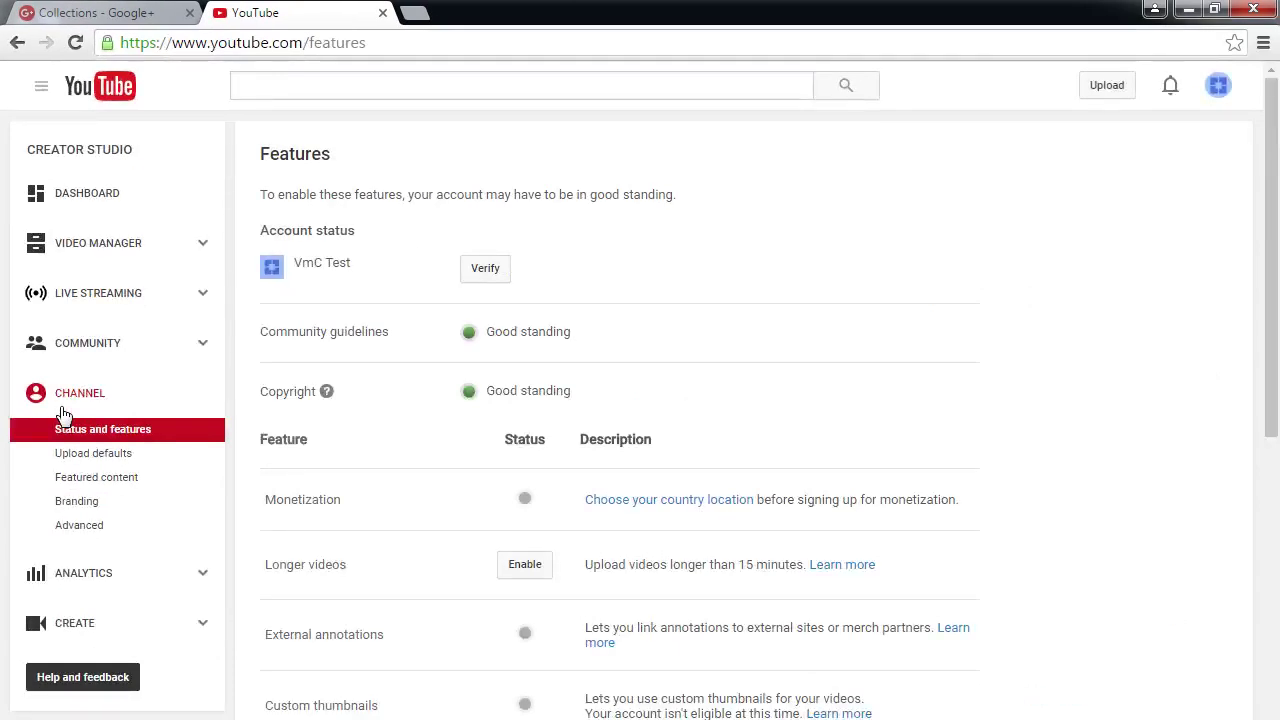
Review the channel's account status and its feature list, including monetization, longer videos, external annotations and custom thumbnails.
{"action": "left_click", "coordinate": [1218, 86]}
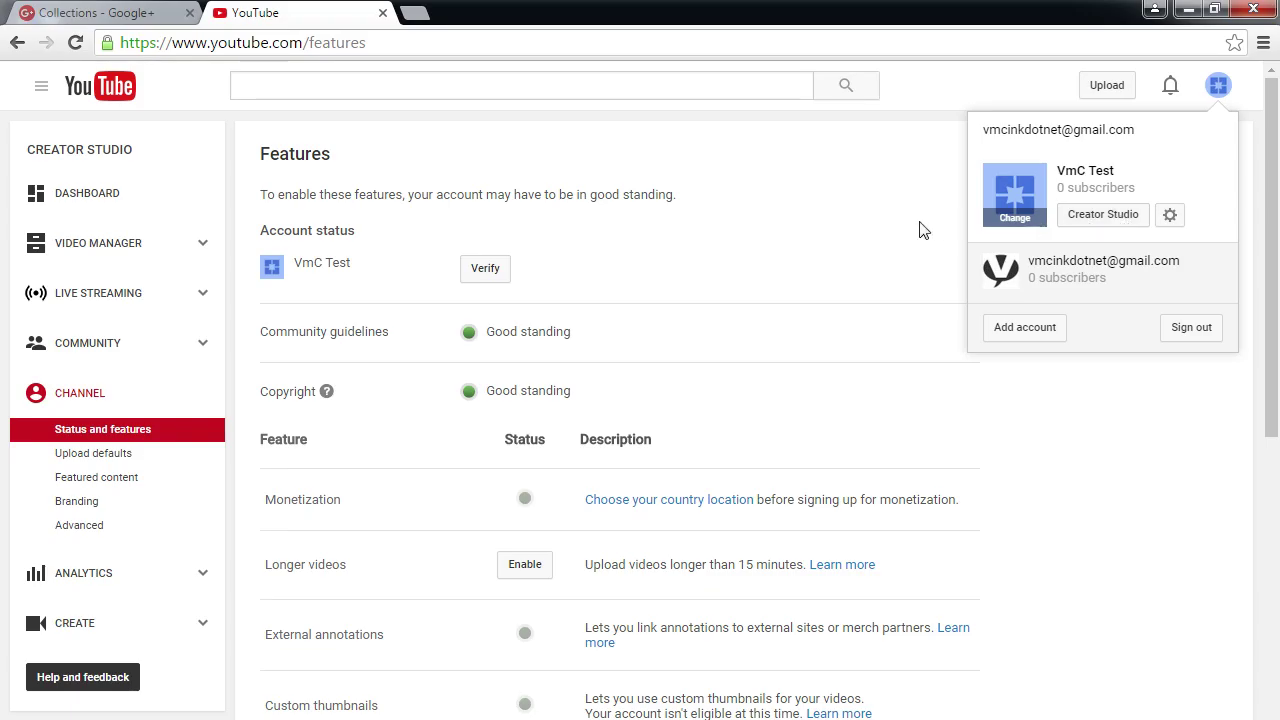
{"action": "left_click", "coordinate": [572, 243]}
{"action": "scroll", "coordinate": [686, 404], "scroll_direction": "down", "scroll_amount": 5}
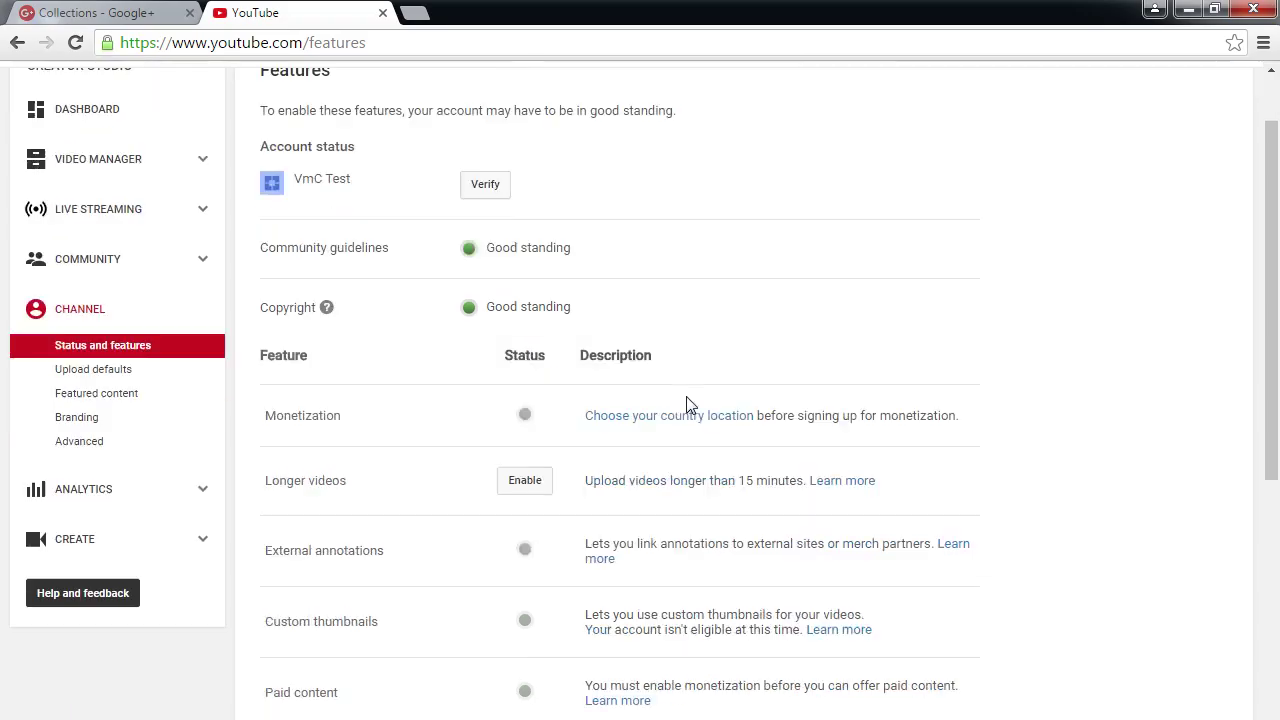
{"action": "scroll", "coordinate": [686, 404], "scroll_direction": "up", "scroll_amount": 4}
{"action": "scroll", "coordinate": [686, 404], "scroll_direction": "up", "scroll_amount": 1}
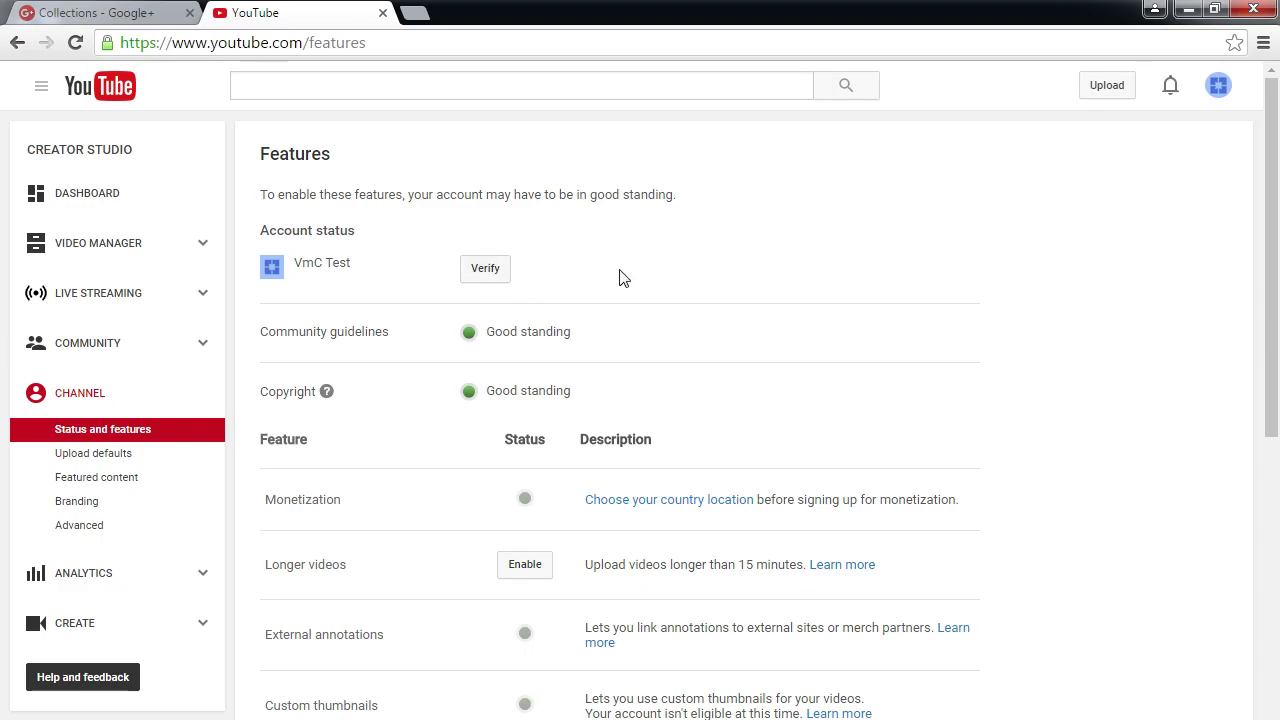
{"action": "scroll", "coordinate": [622, 271], "scroll_direction": "down", "scroll_amount": 1}
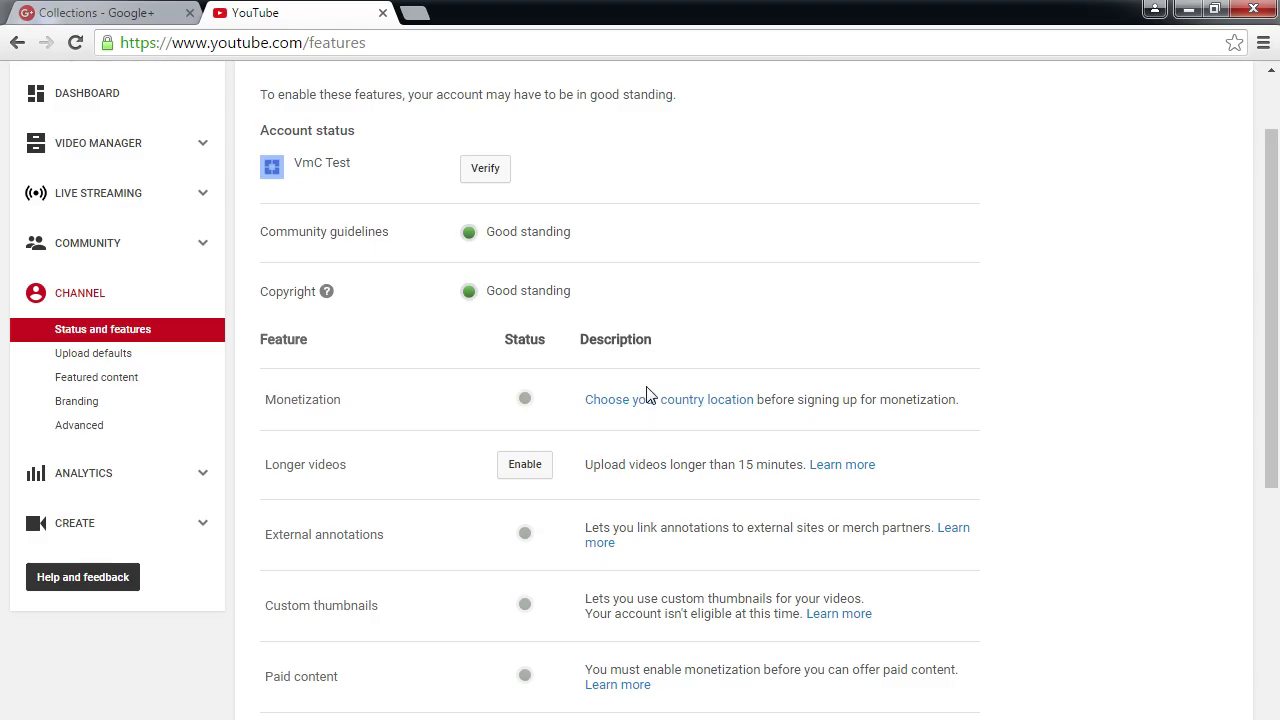
{"action": "left_click", "coordinate": [524, 464]}
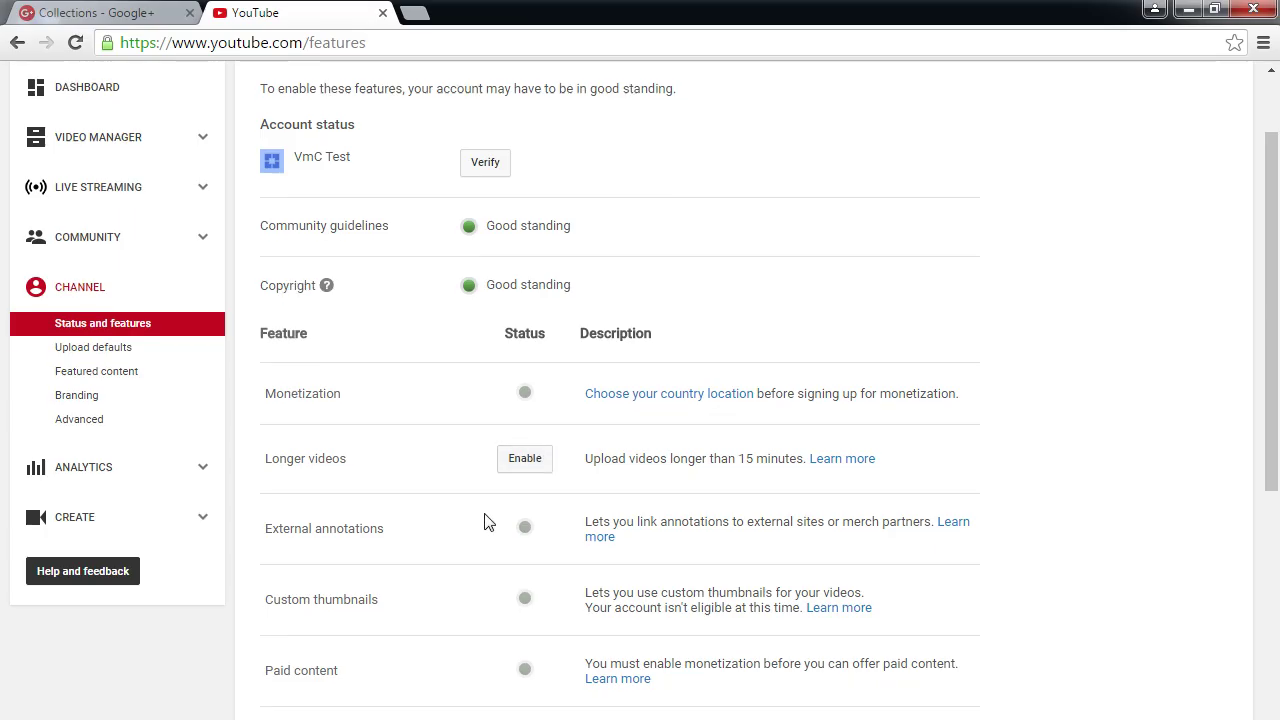
{"action": "scroll", "coordinate": [486, 523], "scroll_direction": "down", "scroll_amount": 1}
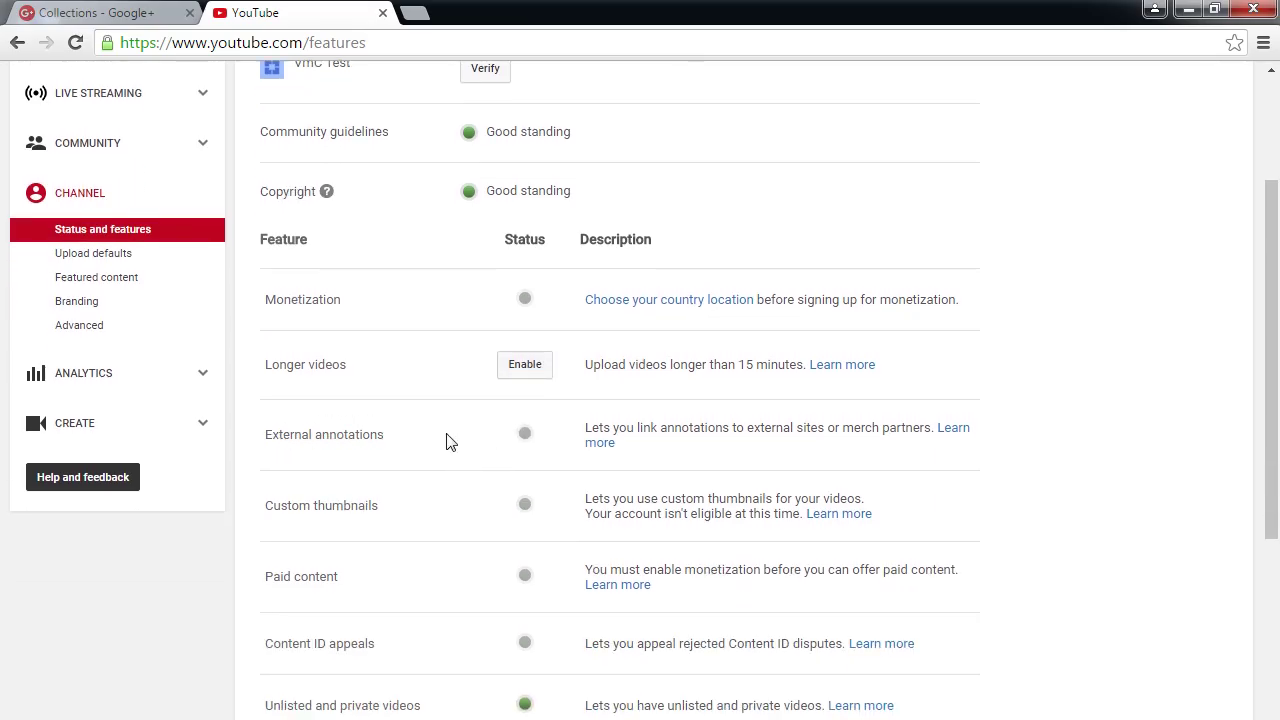
{"action": "left_click_drag", "start_coordinate": [298, 506], "coordinate": [368, 506]}
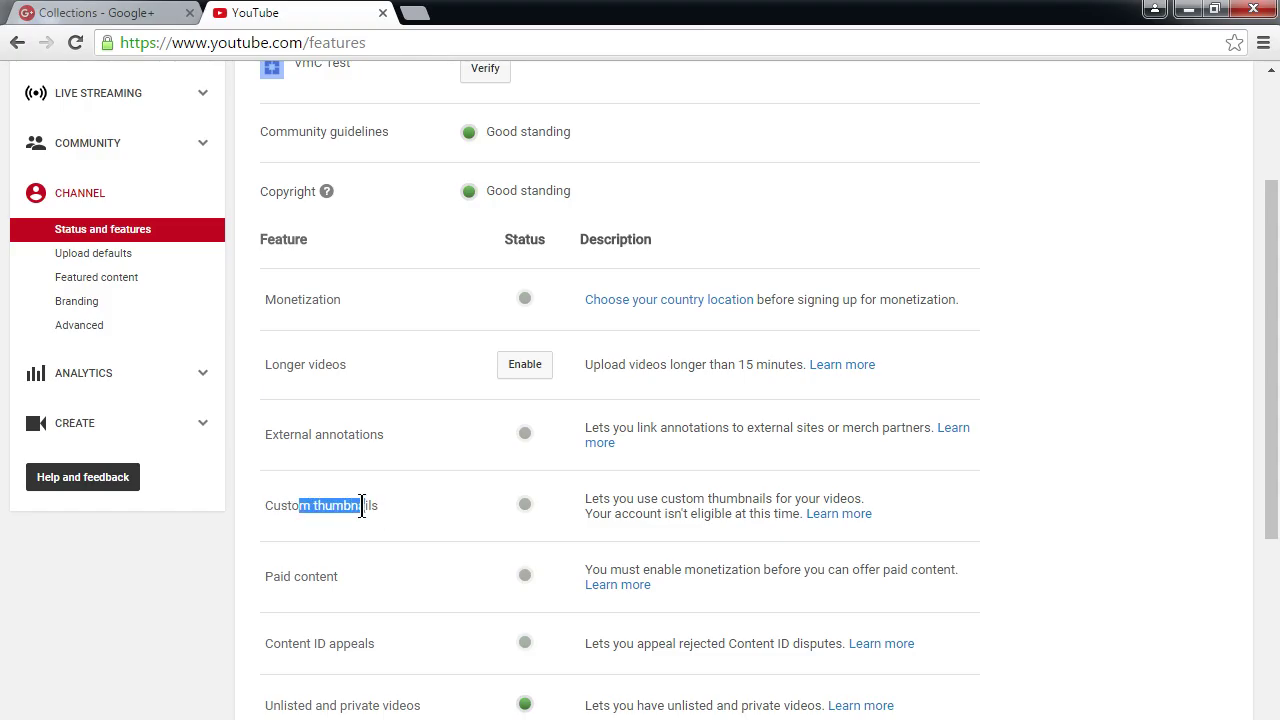
{"action": "left_click", "coordinate": [390, 515]}
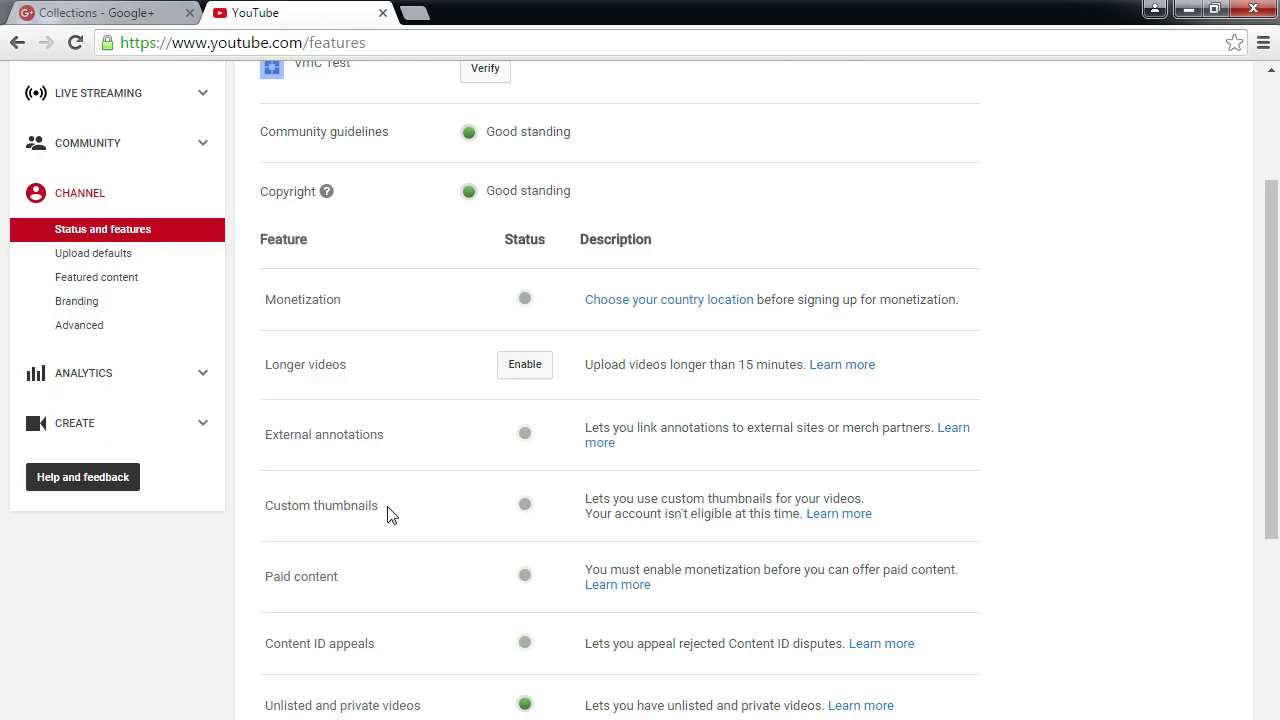
Switch to the Google+ page and open the YouTube home page in a new tab from its list of Google apps.
{"action": "left_click", "coordinate": [130, 10]}
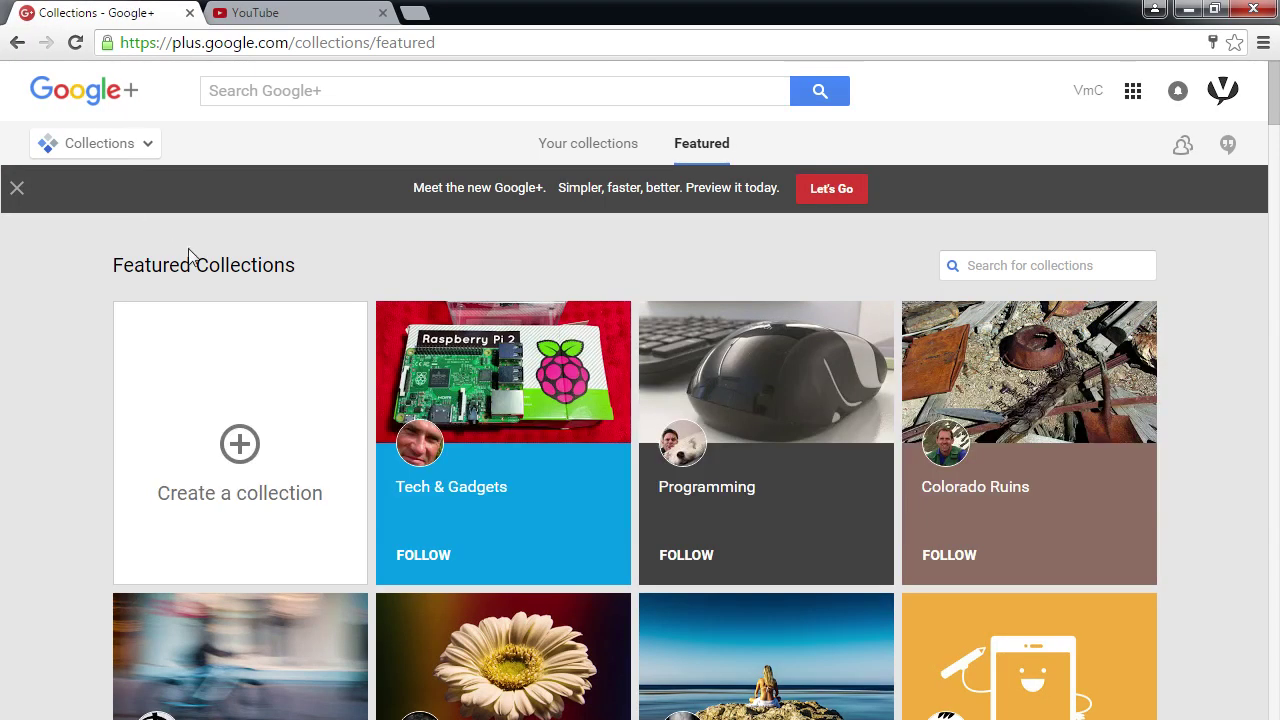
{"action": "left_click", "coordinate": [1131, 92]}
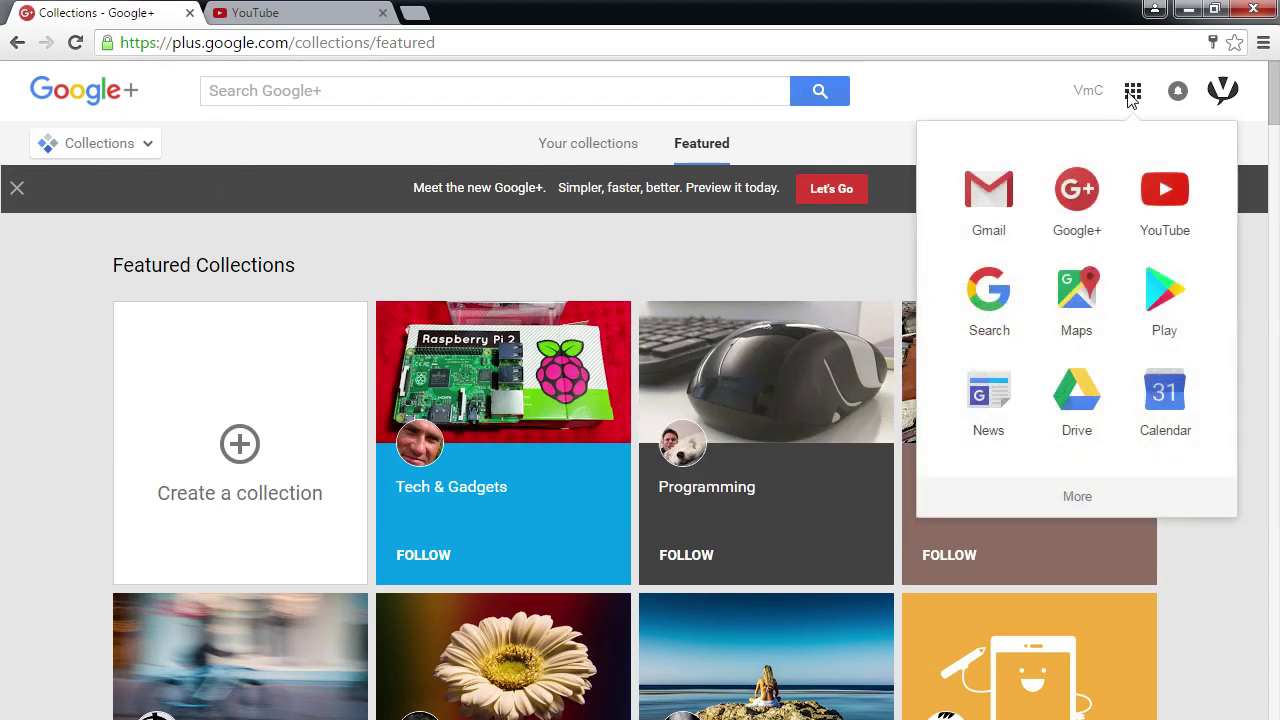
{"action": "left_click", "coordinate": [1152, 197]}
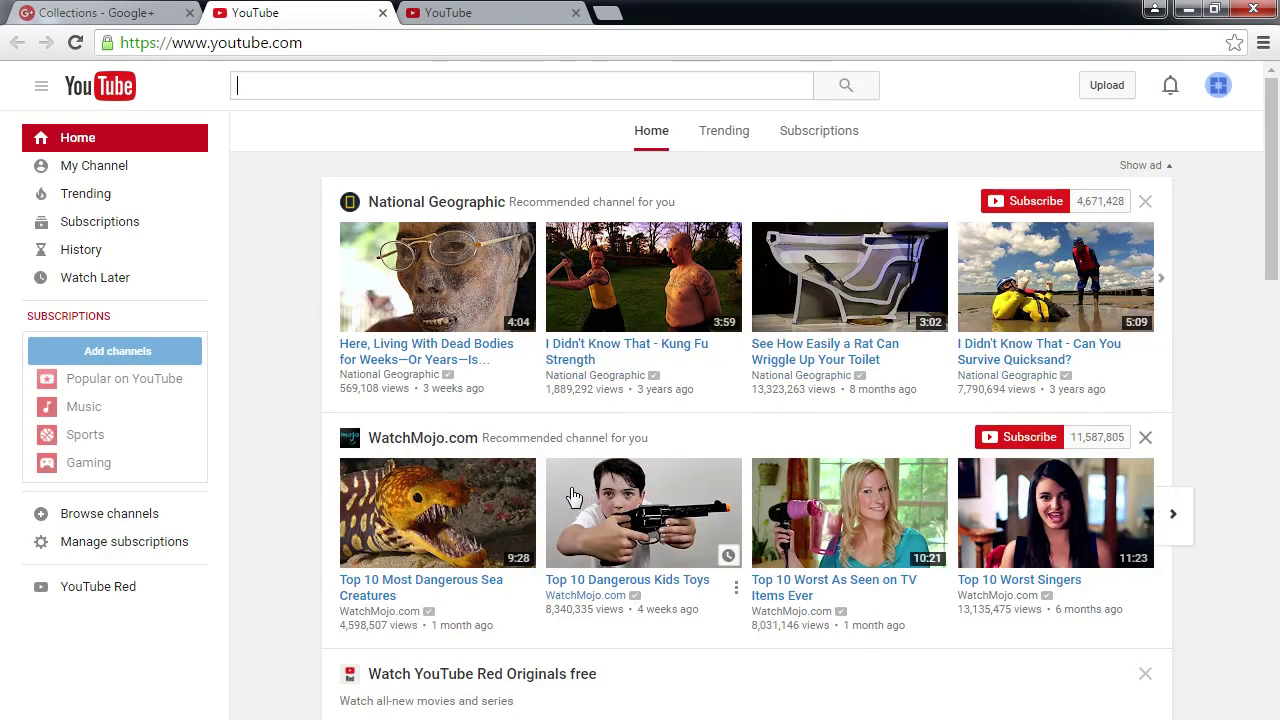
Examine the video thumbnails of the recommended channels and popular music videos on the YouTube home page.
{"action": "scroll", "coordinate": [577, 498], "scroll_direction": "down", "scroll_amount": 2}
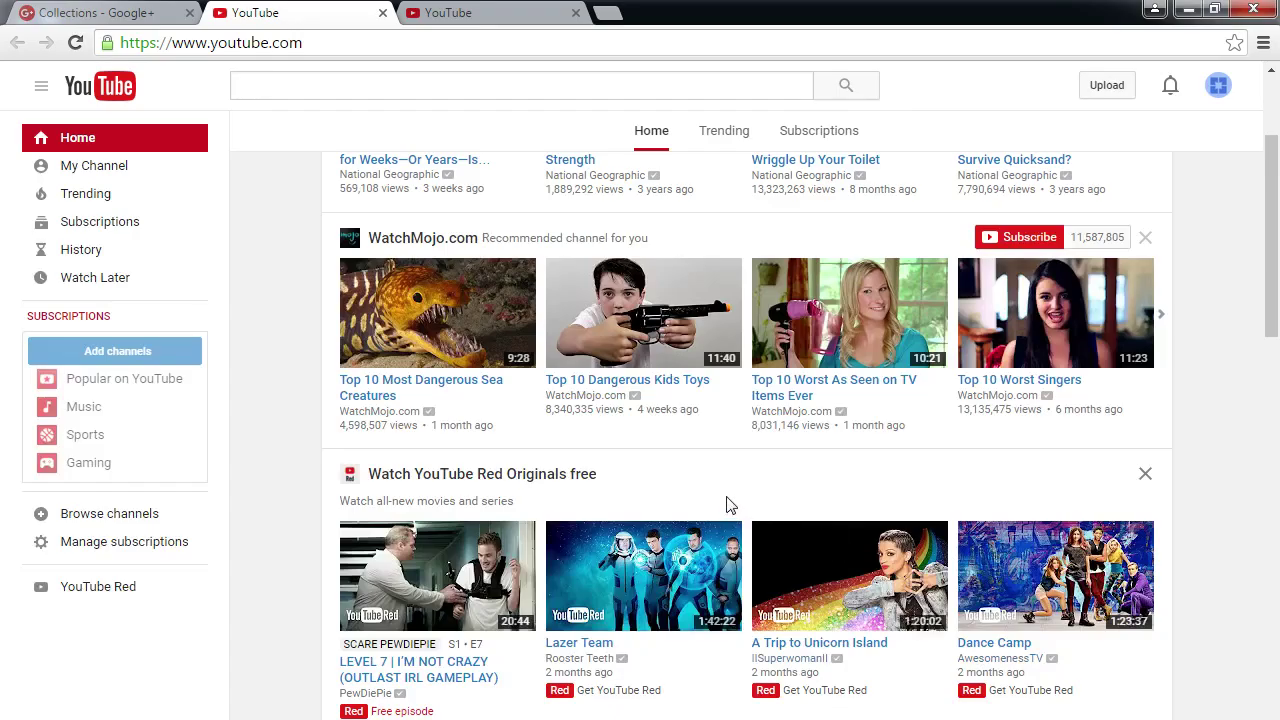
{"action": "scroll", "coordinate": [823, 462], "scroll_direction": "down", "scroll_amount": 3}
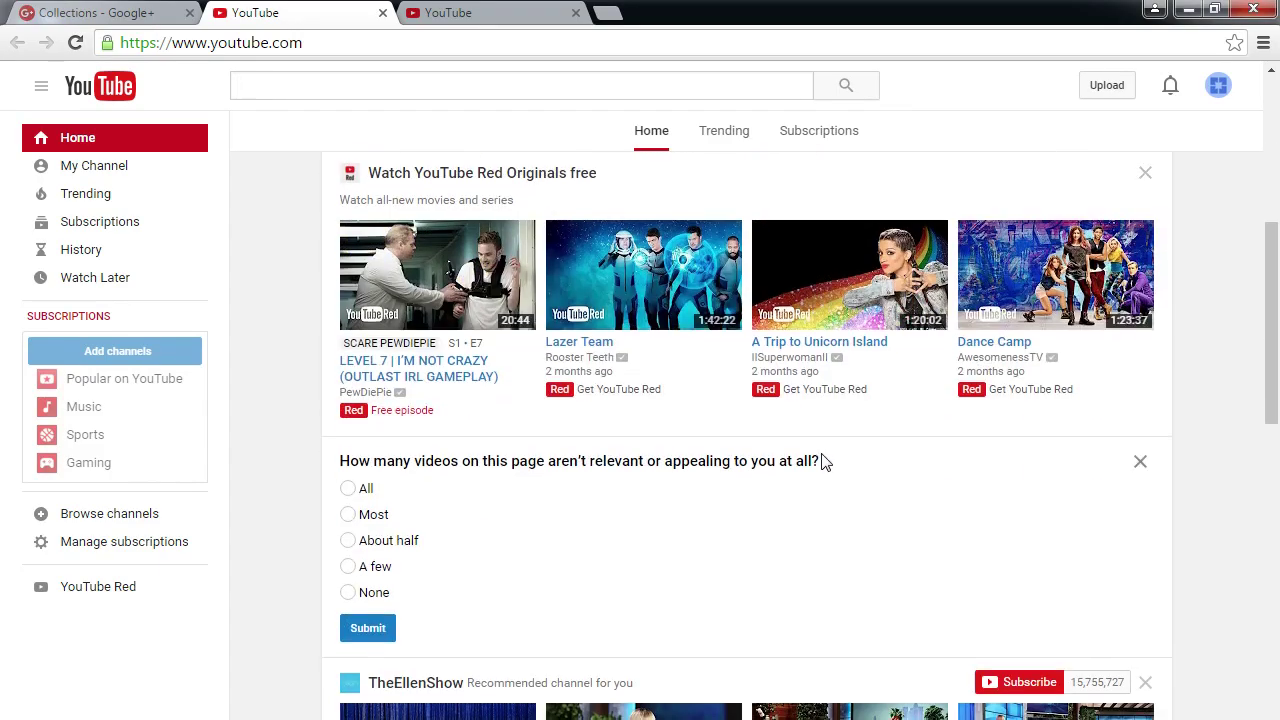
{"action": "scroll", "coordinate": [823, 462], "scroll_direction": "down", "scroll_amount": 2}
{"action": "scroll", "coordinate": [823, 462], "scroll_direction": "down", "scroll_amount": 1}
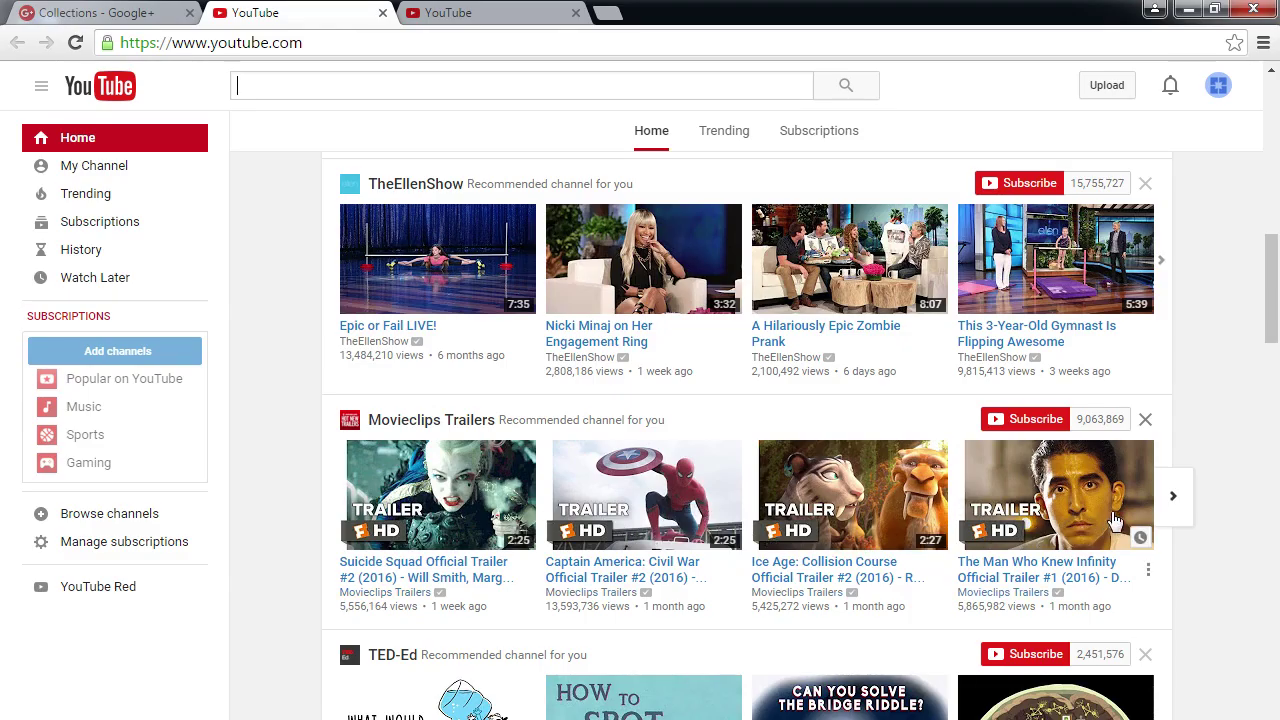
{"action": "left_click", "coordinate": [490, 14]}
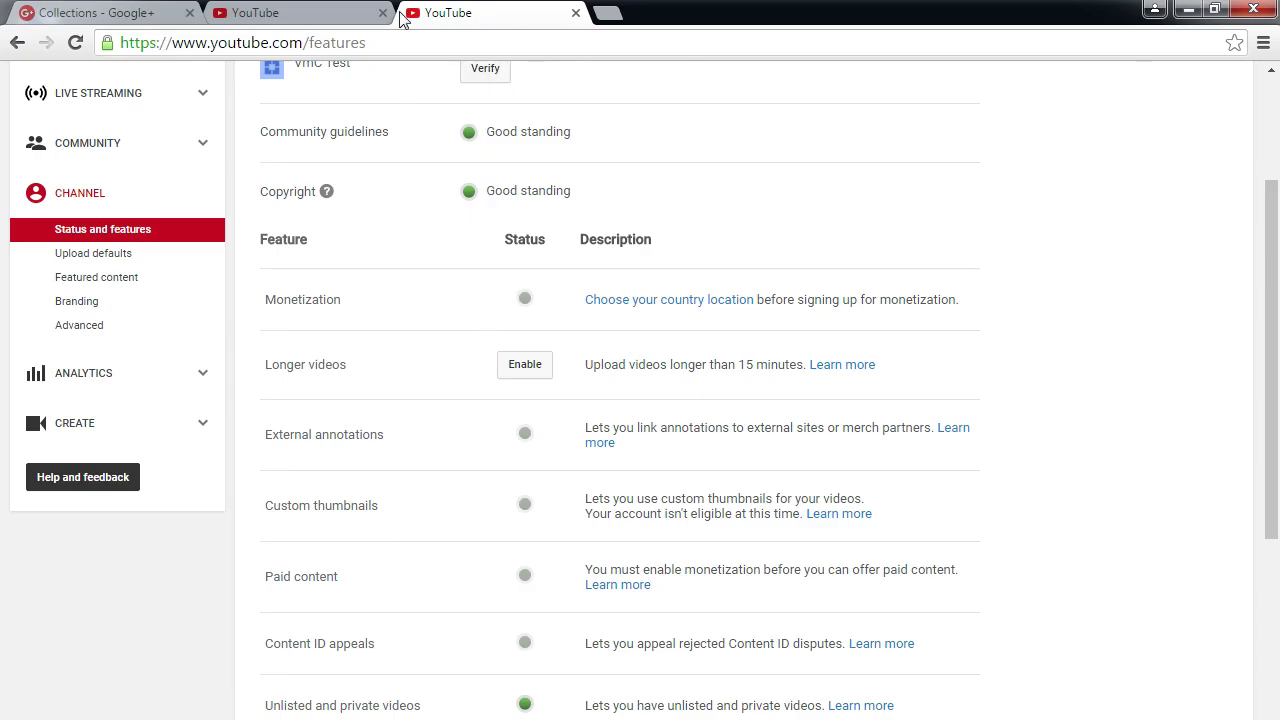
{"action": "left_click", "coordinate": [310, 10]}
{"action": "scroll", "coordinate": [414, 386], "scroll_direction": "down", "scroll_amount": 4}
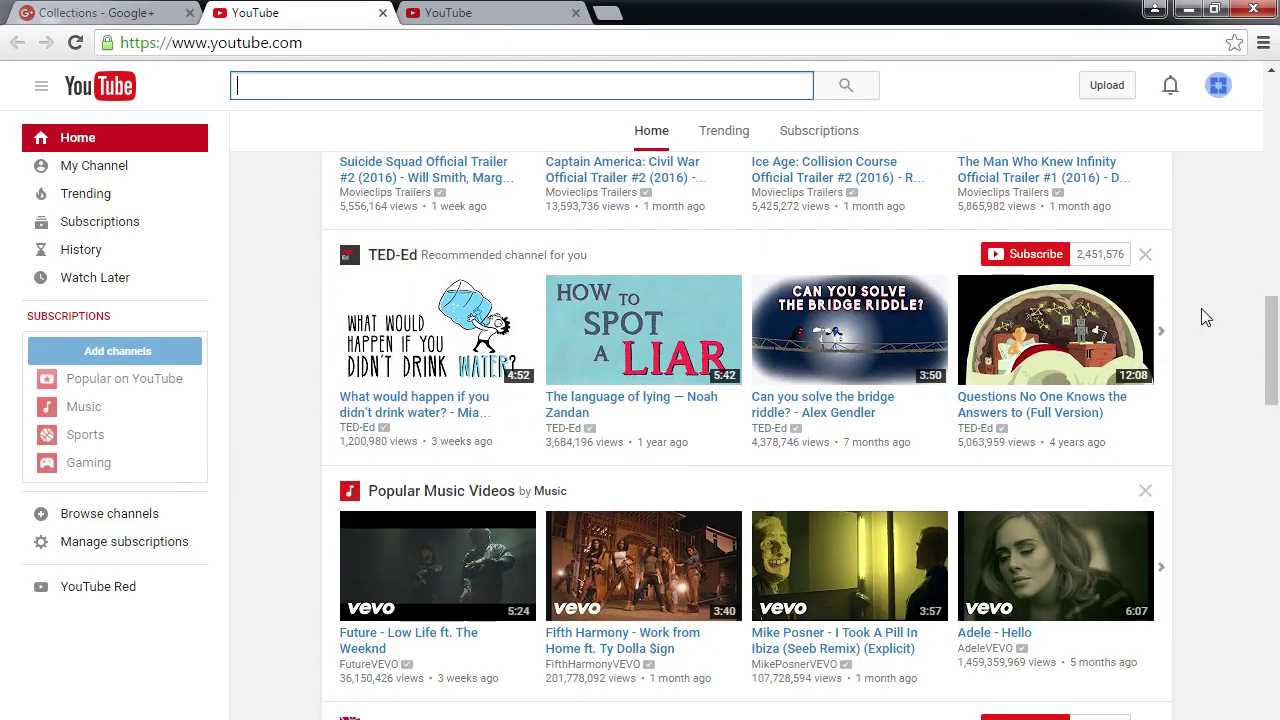
{"action": "scroll", "coordinate": [1180, 335], "scroll_direction": "down", "scroll_amount": 1}
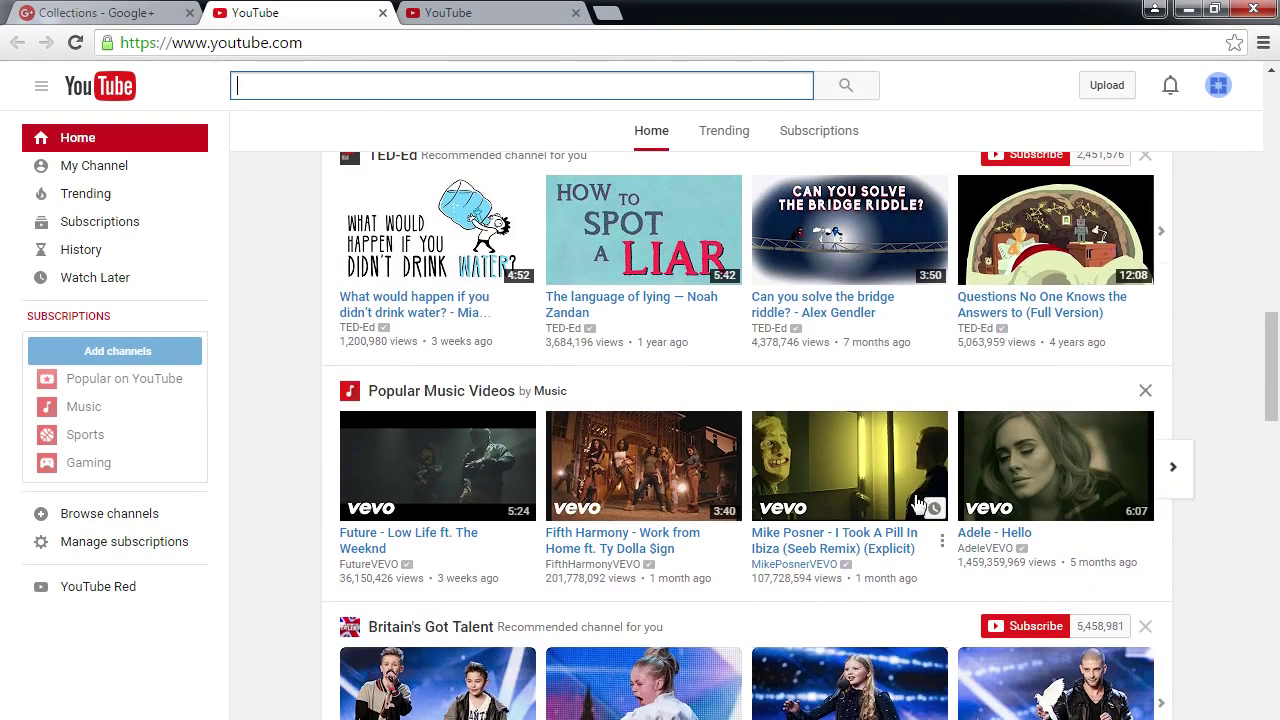
{"action": "scroll", "coordinate": [917, 503], "scroll_direction": "down", "scroll_amount": 1}
{"action": "scroll", "coordinate": [724, 505], "scroll_direction": "down", "scroll_amount": 2}
{"action": "scroll", "coordinate": [724, 505], "scroll_direction": "down", "scroll_amount": 6}
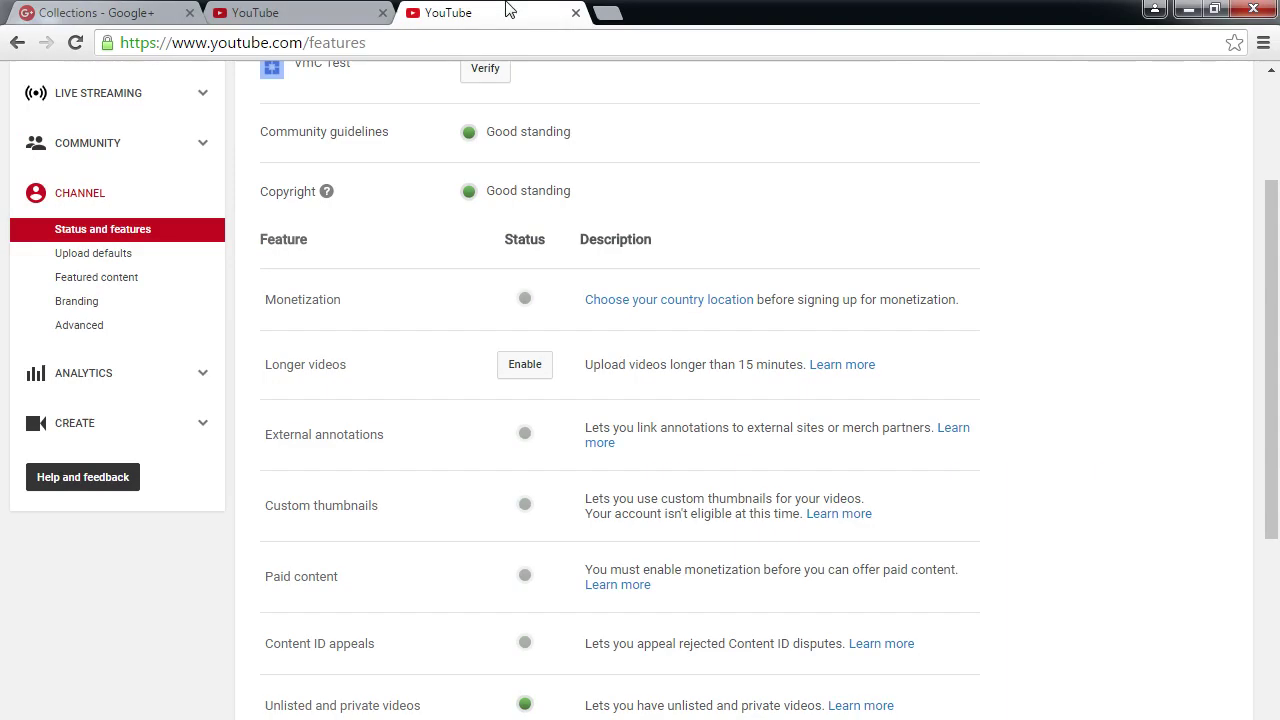
Return to the features page and review unlisted and private videos, live streaming, video editor, Fan Funding and account verification.
{"action": "left_click", "coordinate": [505, 13]}
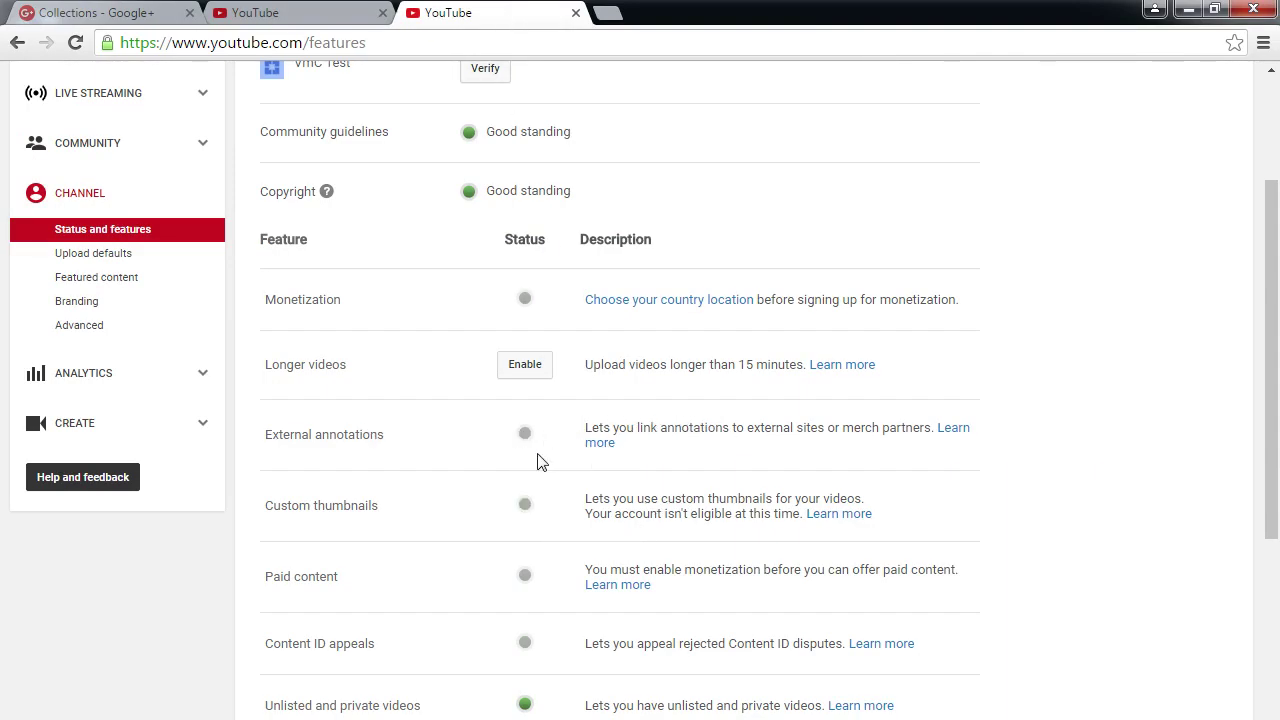
{"action": "scroll", "coordinate": [527, 460], "scroll_direction": "down", "scroll_amount": 1}
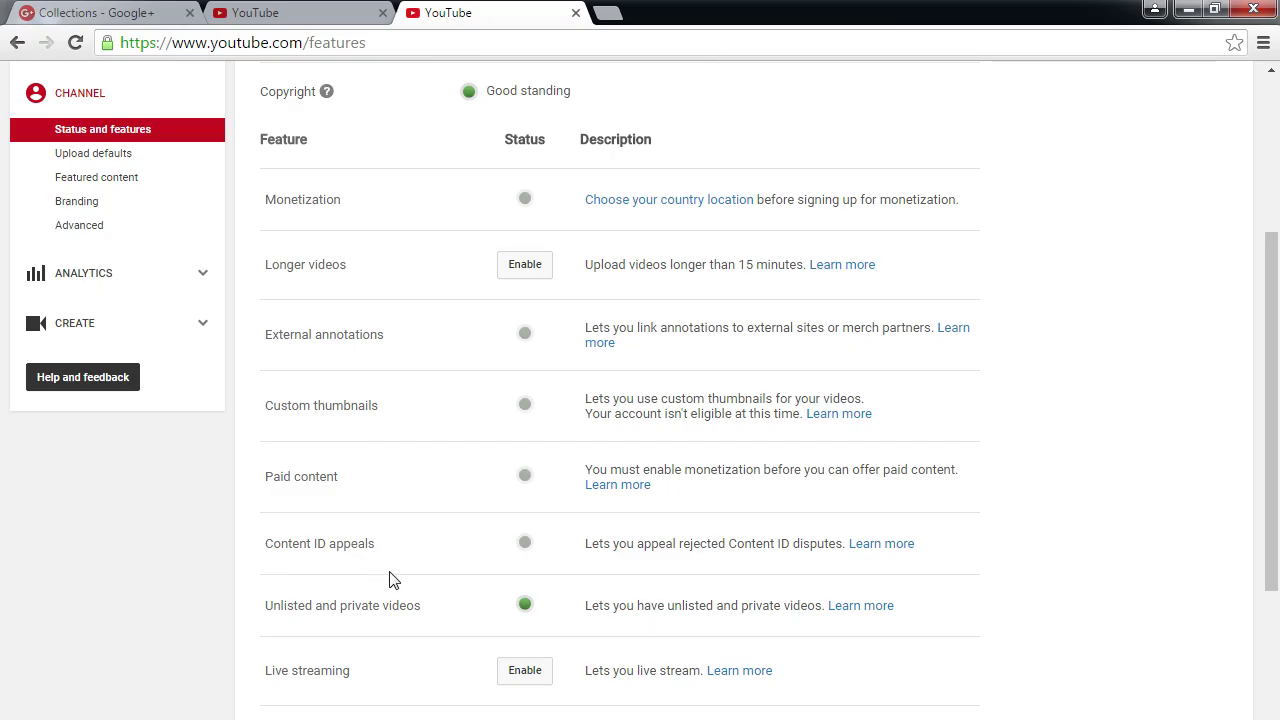
{"action": "scroll", "coordinate": [391, 580], "scroll_direction": "down", "scroll_amount": 2}
{"action": "left_click_drag", "start_coordinate": [298, 409], "coordinate": [409, 409]}
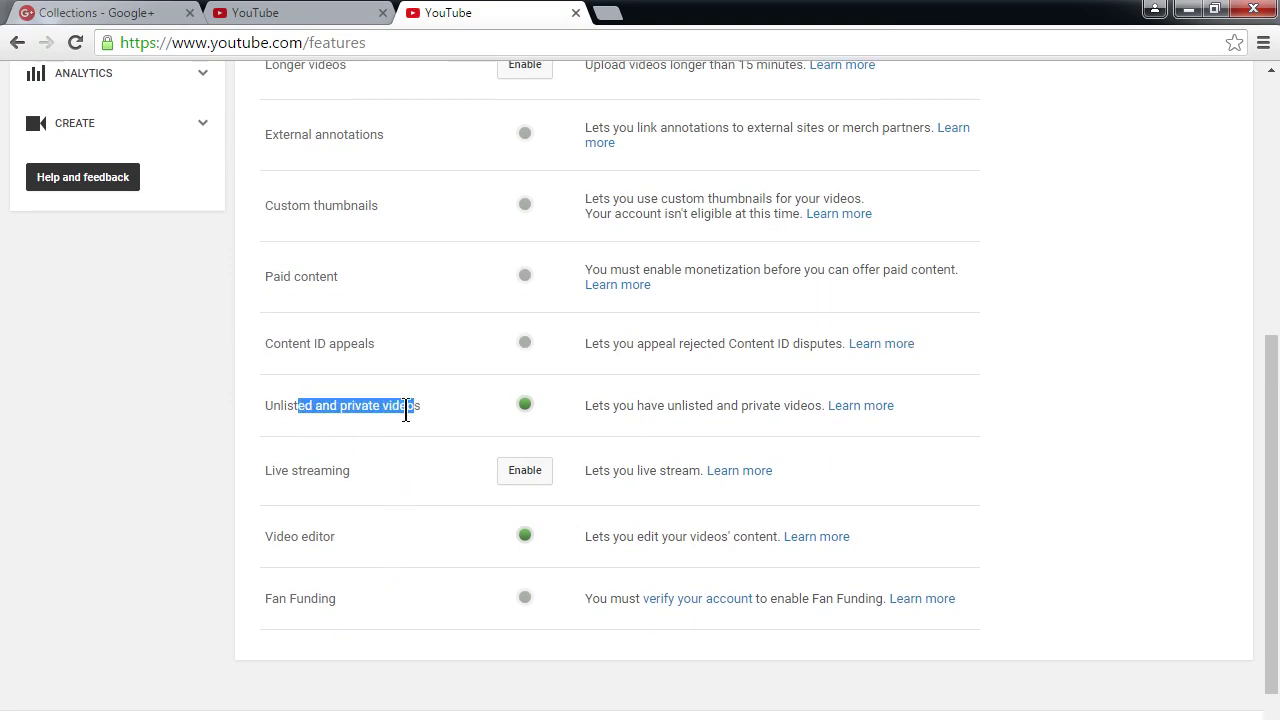
{"action": "left_click", "coordinate": [405, 409]}
{"action": "scroll", "coordinate": [231, 357], "scroll_direction": "down", "scroll_amount": 1}
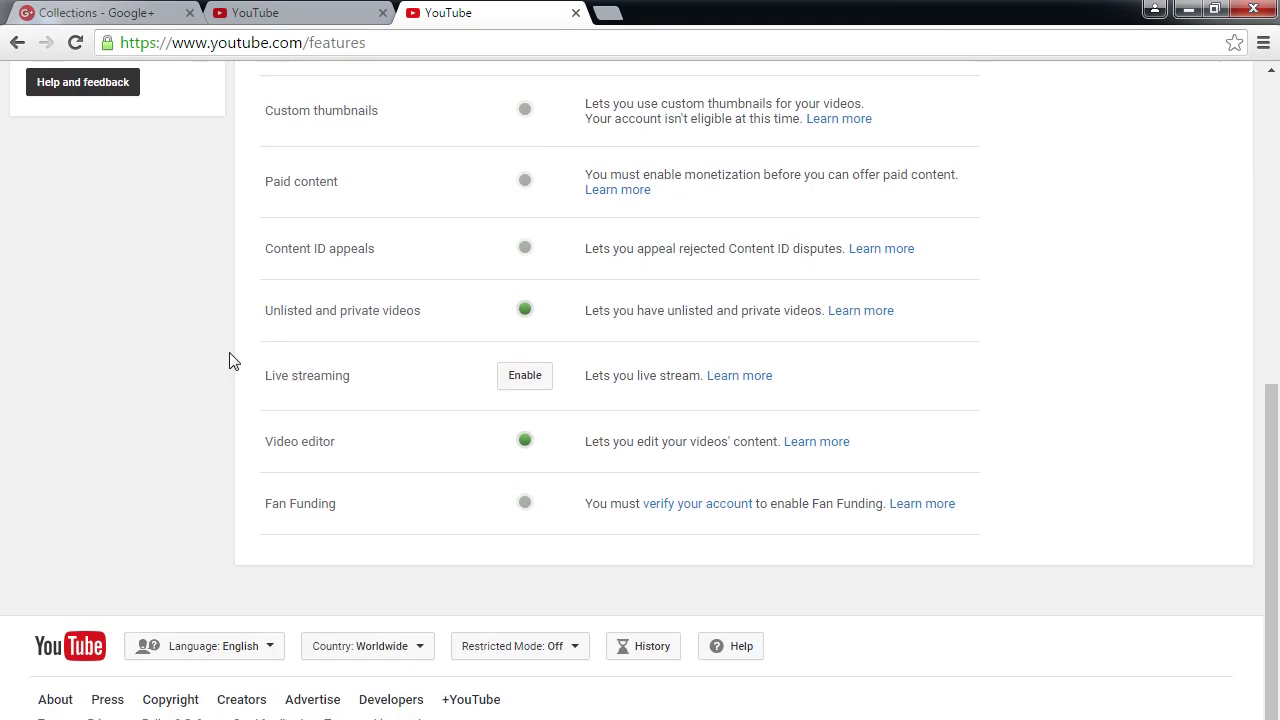
{"action": "left_click_drag", "start_coordinate": [276, 377], "coordinate": [342, 377]}
{"action": "left_click", "coordinate": [345, 377]}
{"action": "left_click_drag", "start_coordinate": [275, 441], "coordinate": [337, 443]}
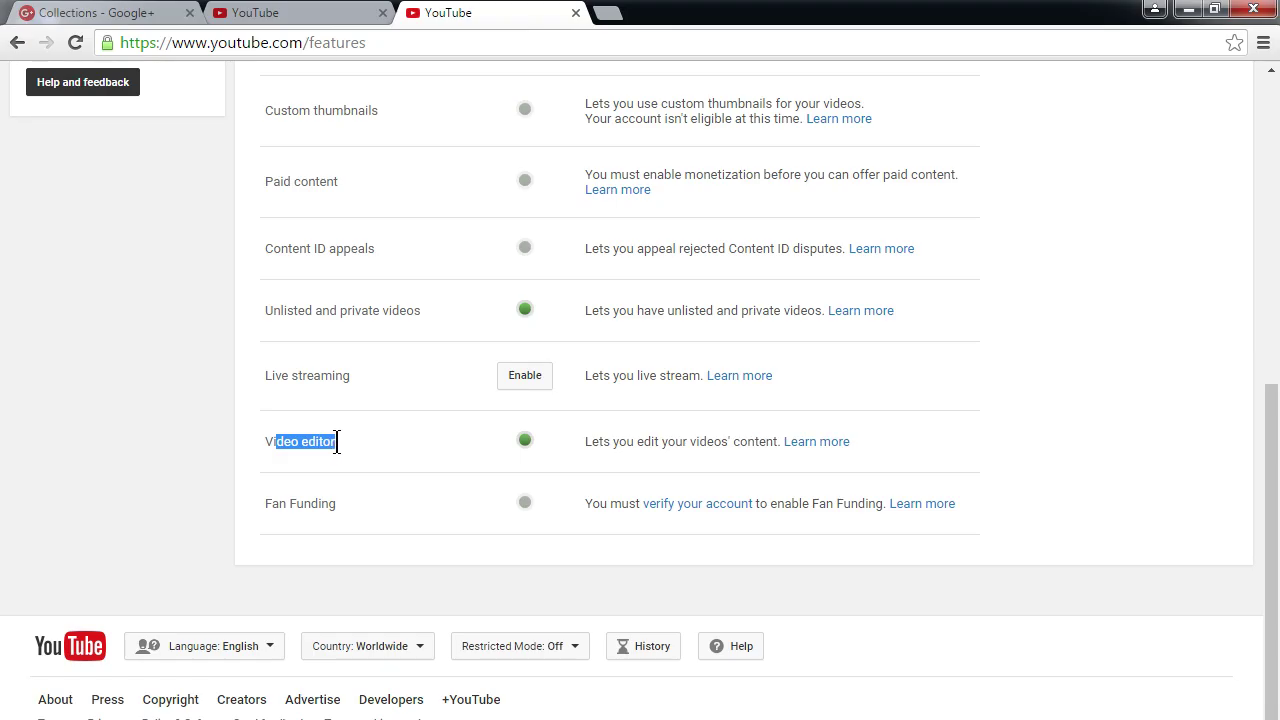
{"action": "left_click", "coordinate": [424, 449]}
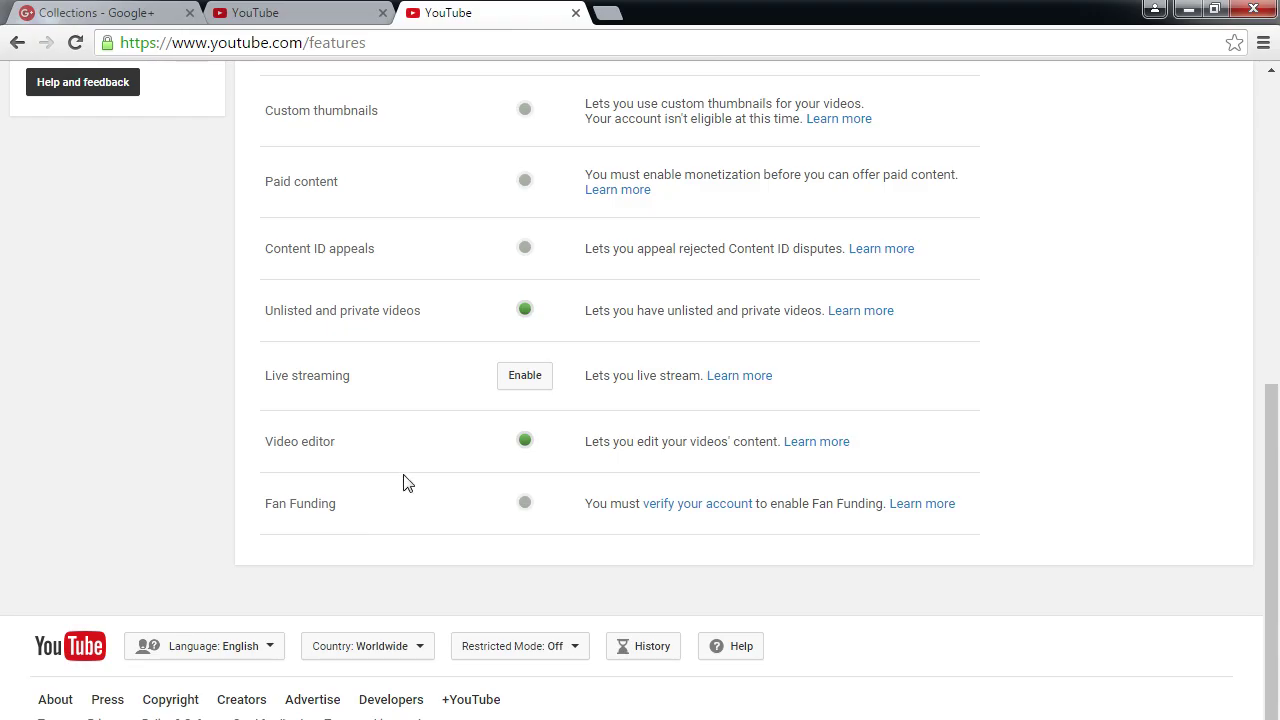
{"action": "scroll", "coordinate": [407, 483], "scroll_direction": "up", "scroll_amount": 6}
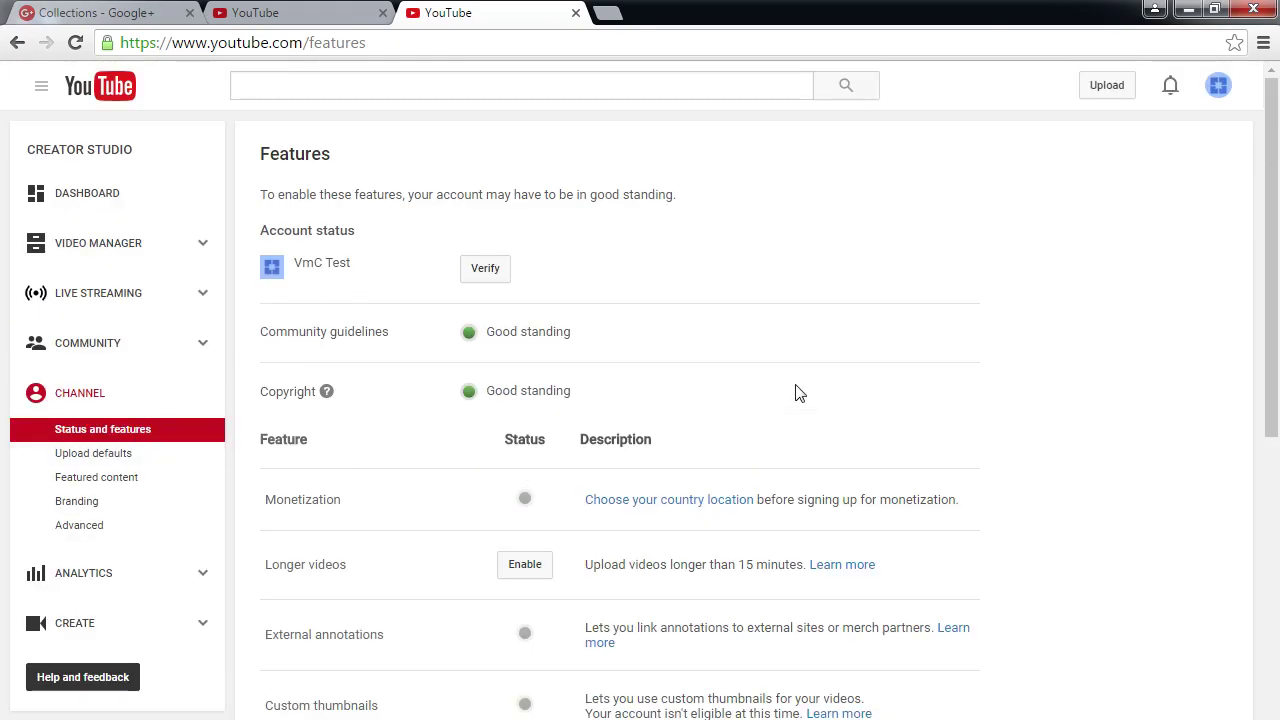
{"action": "left_click_drag", "start_coordinate": [563, 283], "coordinate": [470, 277]}
{"action": "left_click", "coordinate": [569, 278]}
Open the channel's upload defaults and look over the available settings.
{"action": "left_click", "coordinate": [97, 458]}
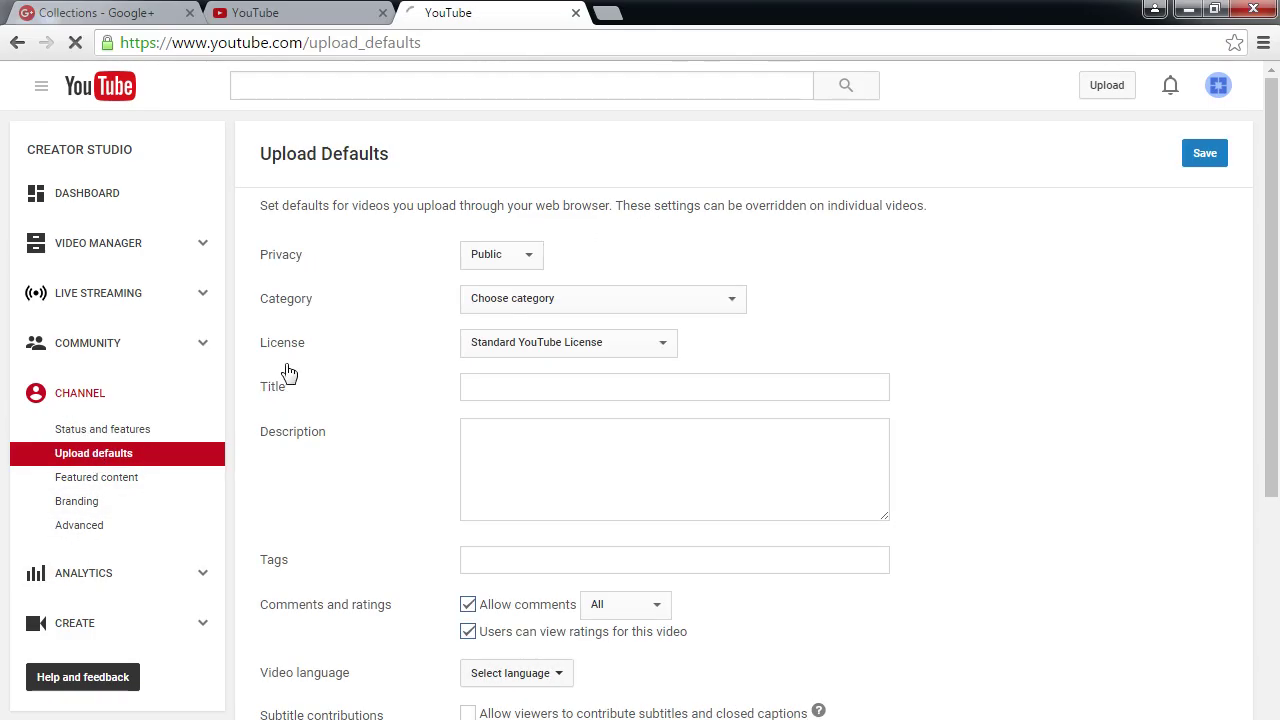
{"action": "scroll", "coordinate": [373, 373], "scroll_direction": "down", "scroll_amount": 4}
{"action": "scroll", "coordinate": [373, 373], "scroll_direction": "up", "scroll_amount": 4}
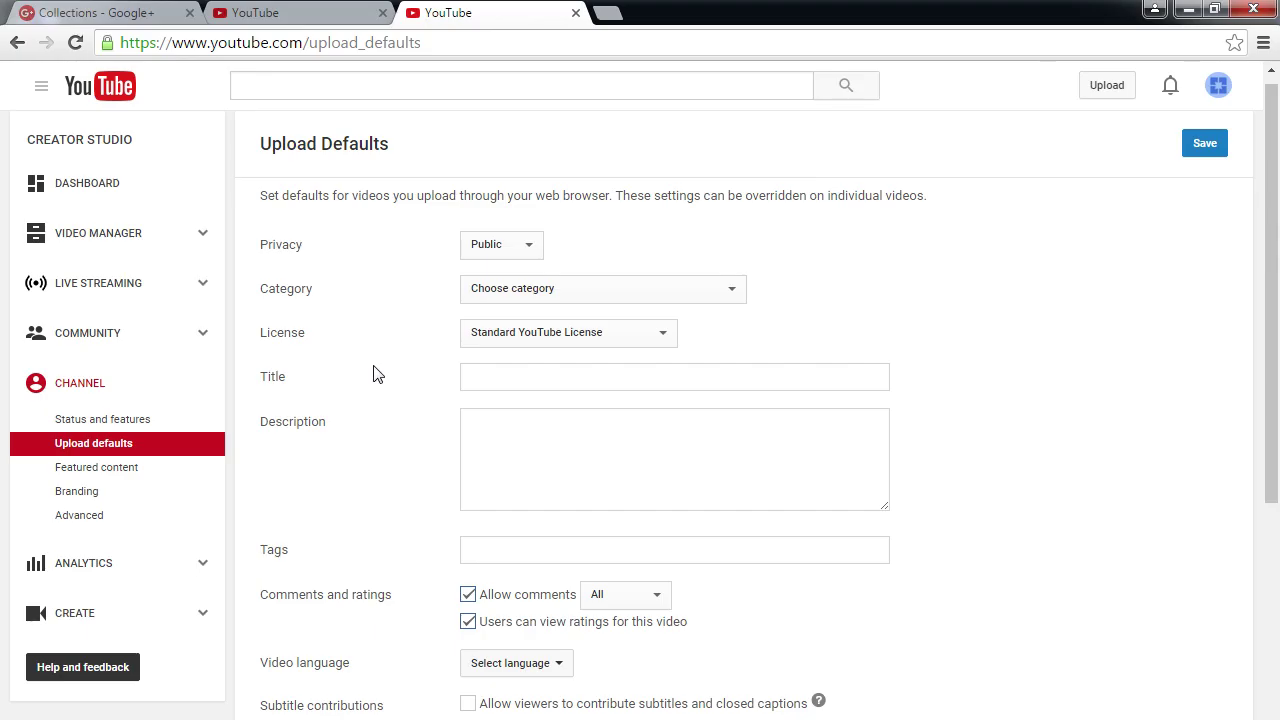
Set the default privacy of uploaded videos to Private.
{"action": "left_click", "coordinate": [472, 248]}
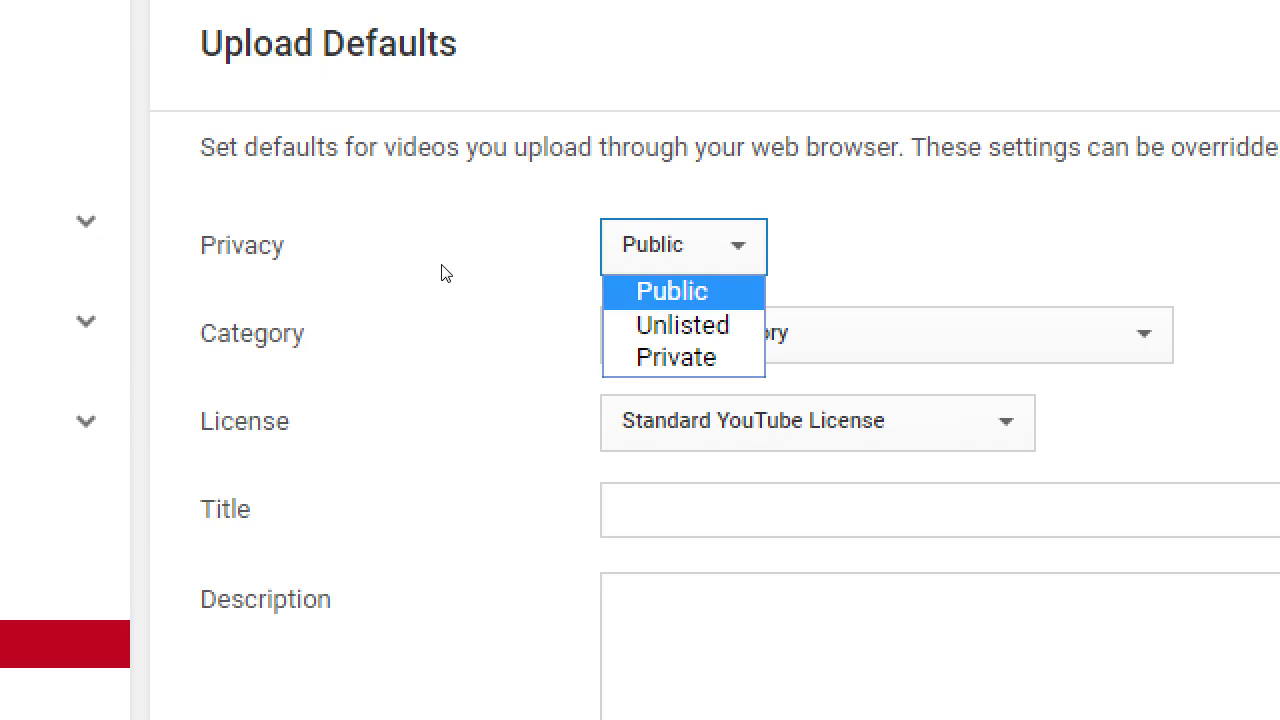
{"action": "key", "text": "Down"}
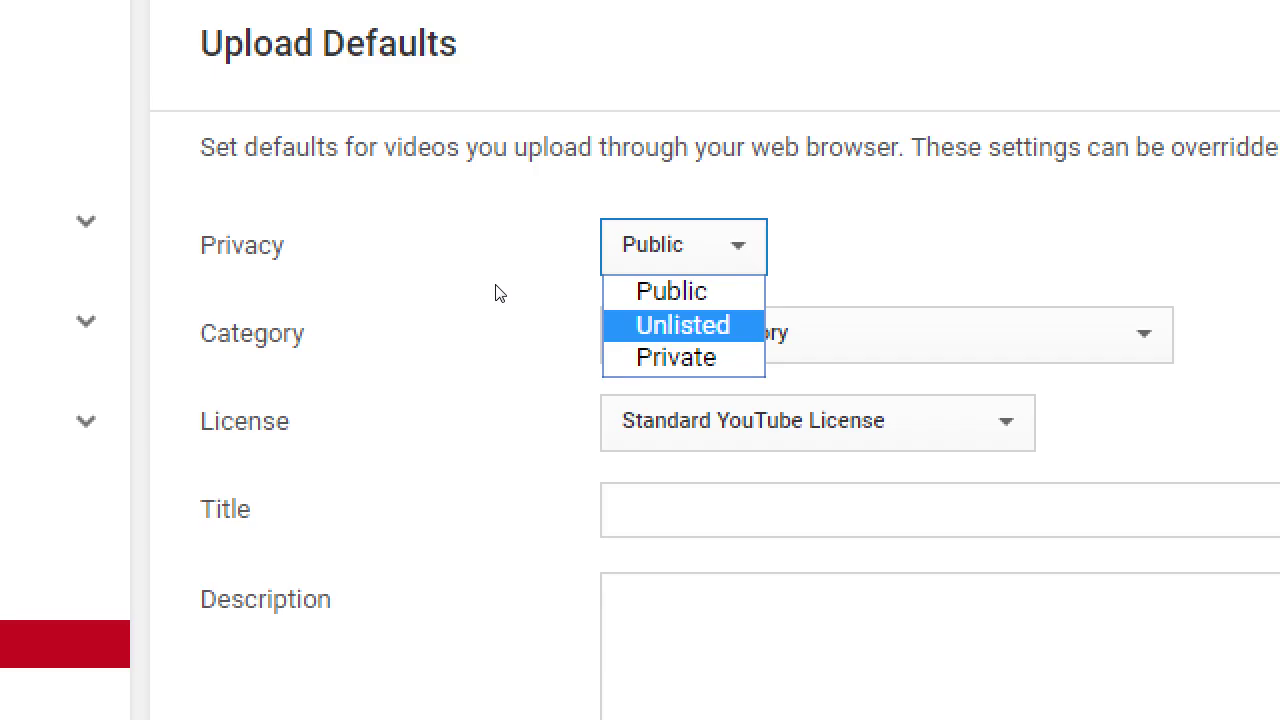
{"action": "key", "text": "Down"}
{"action": "key", "text": "Return"}
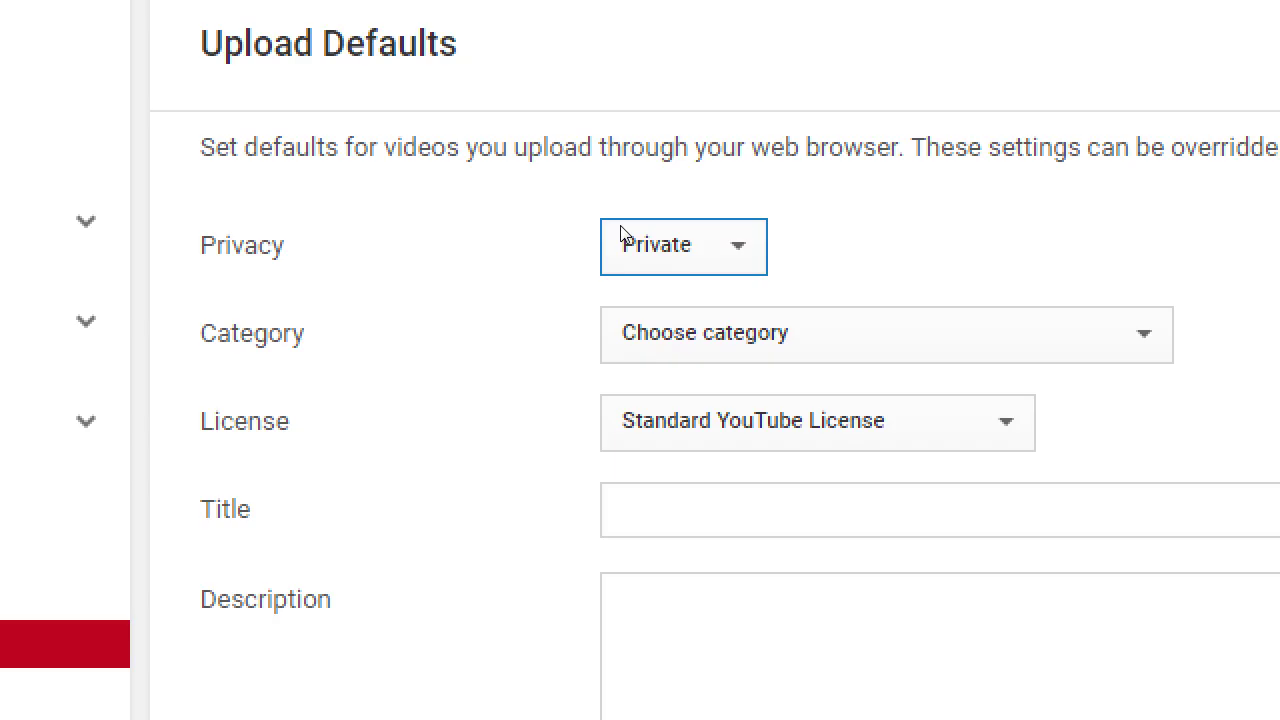
Set the default video category to Science & Technology.
{"action": "key", "text": "Tab"}
{"action": "key", "text": "space"}
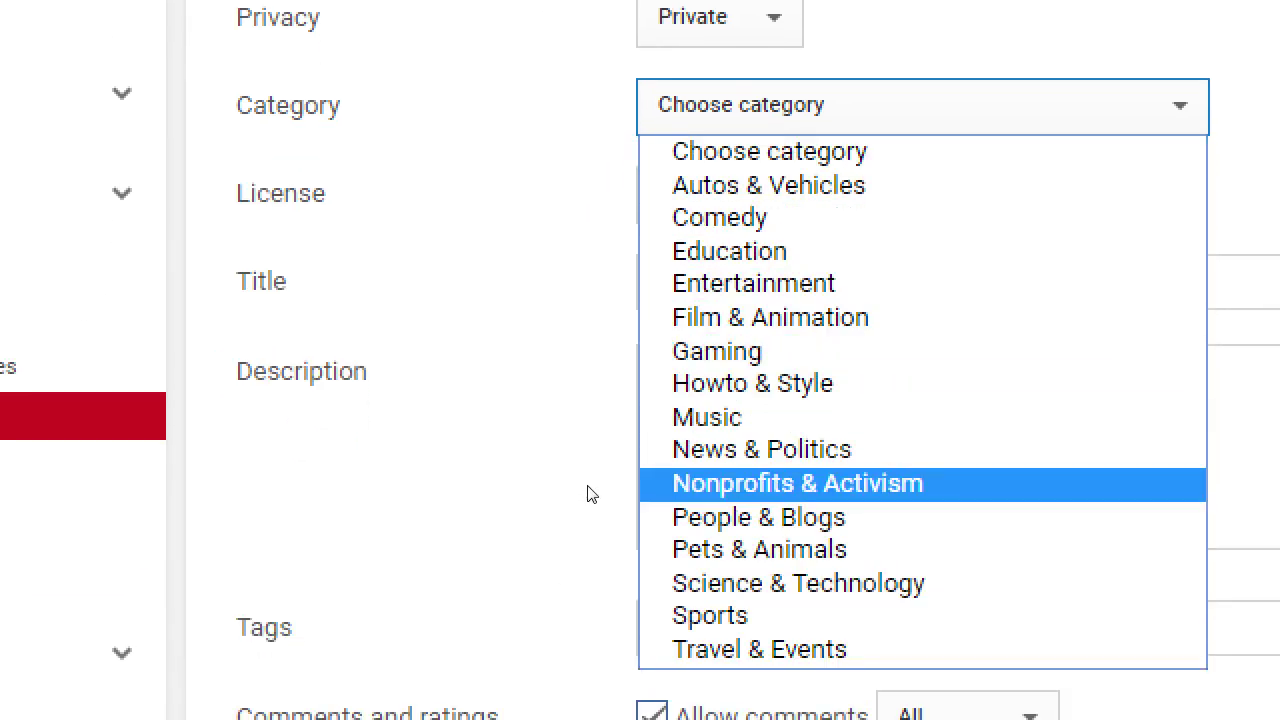
{"action": "key", "text": "Up"}
{"action": "key", "text": "Up"}
{"action": "key", "text": "Up"}
{"action": "key", "text": "Up"}
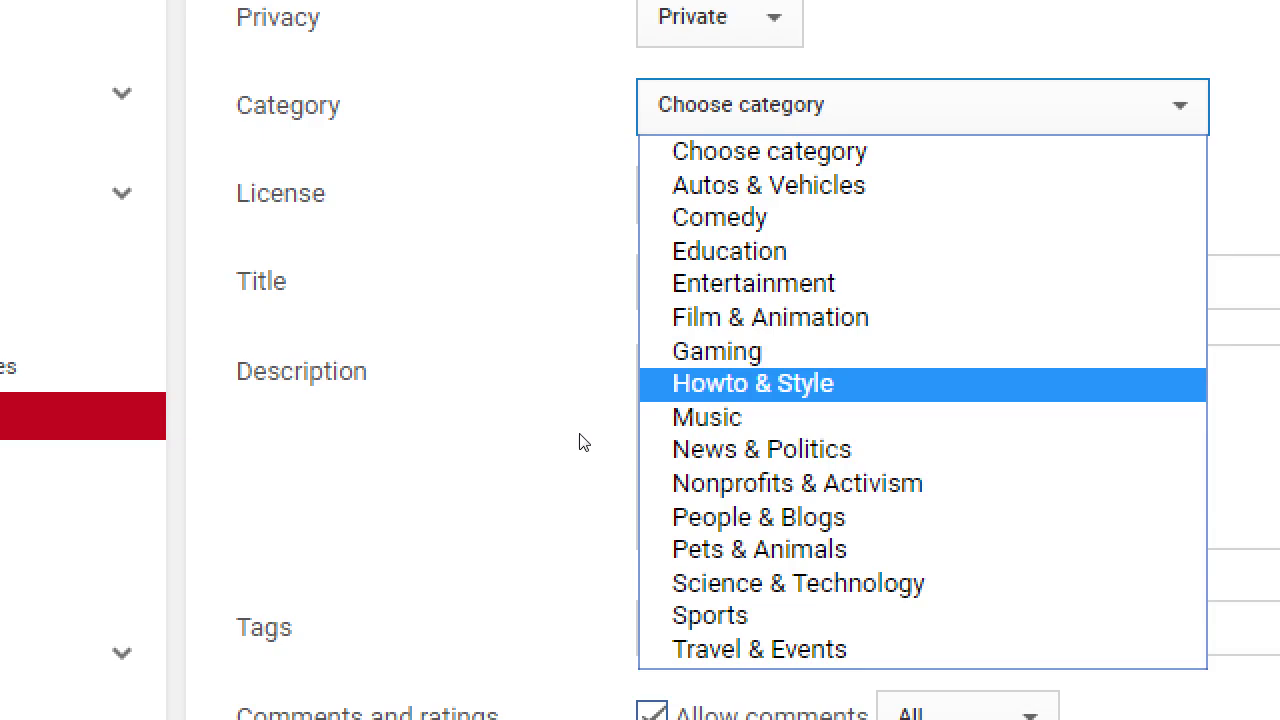
{"action": "key", "text": "Up"}
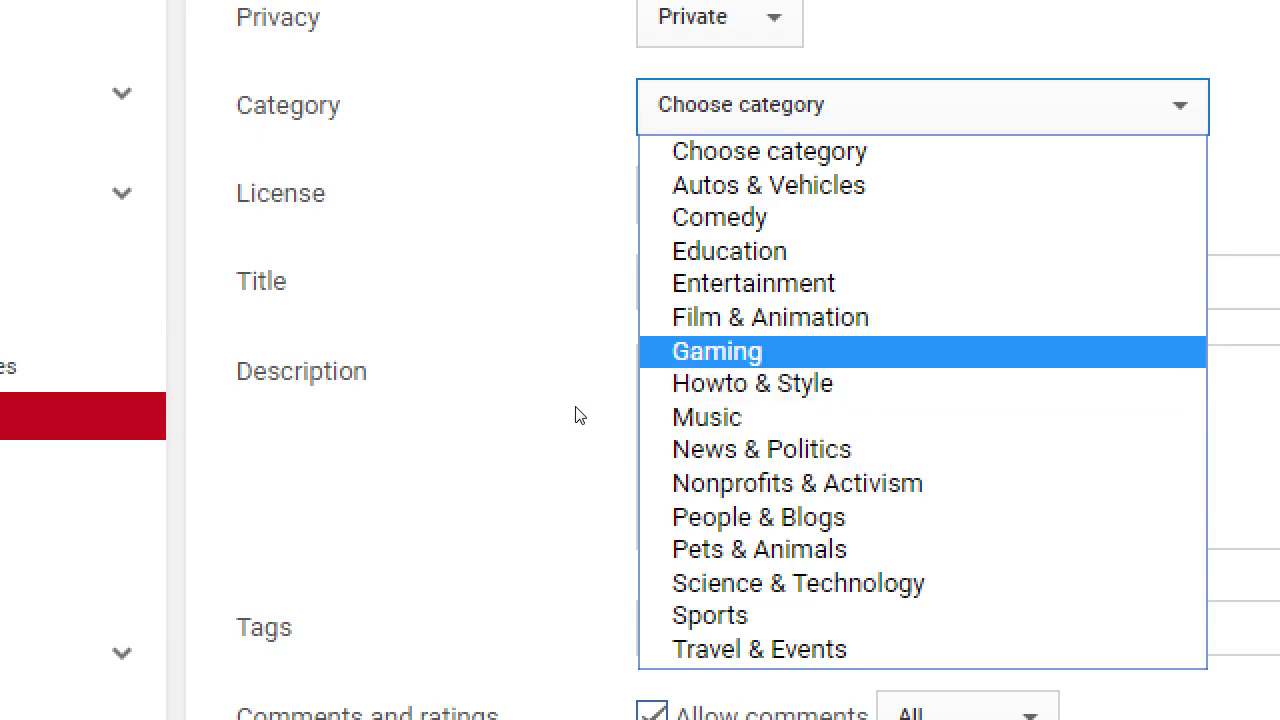
{"action": "key", "text": "Down"}
{"action": "key", "text": "Down"}
{"action": "key", "text": "Down"}
{"action": "key", "text": "Down"}
{"action": "key", "text": "Down"}
{"action": "key", "text": "Down"}
{"action": "key", "text": "Down"}
{"action": "key", "text": "Down"}
{"action": "key", "text": "Up"}
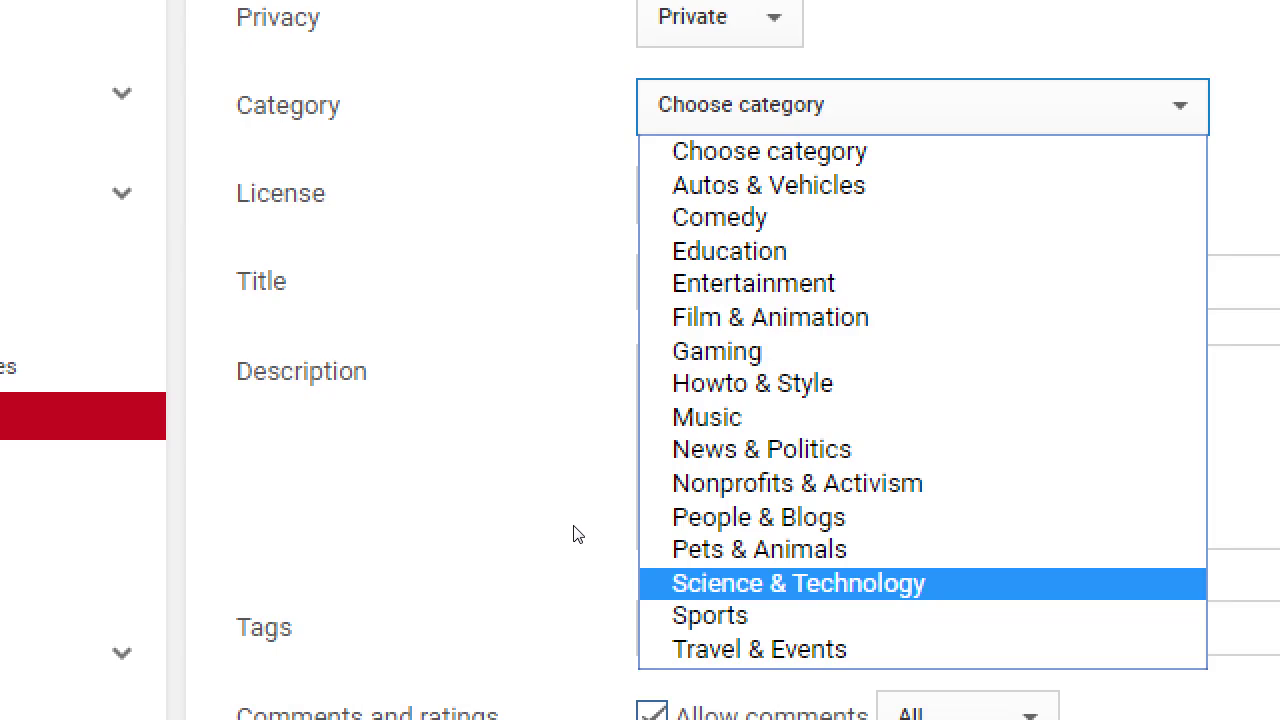
{"action": "key", "text": "Return"}
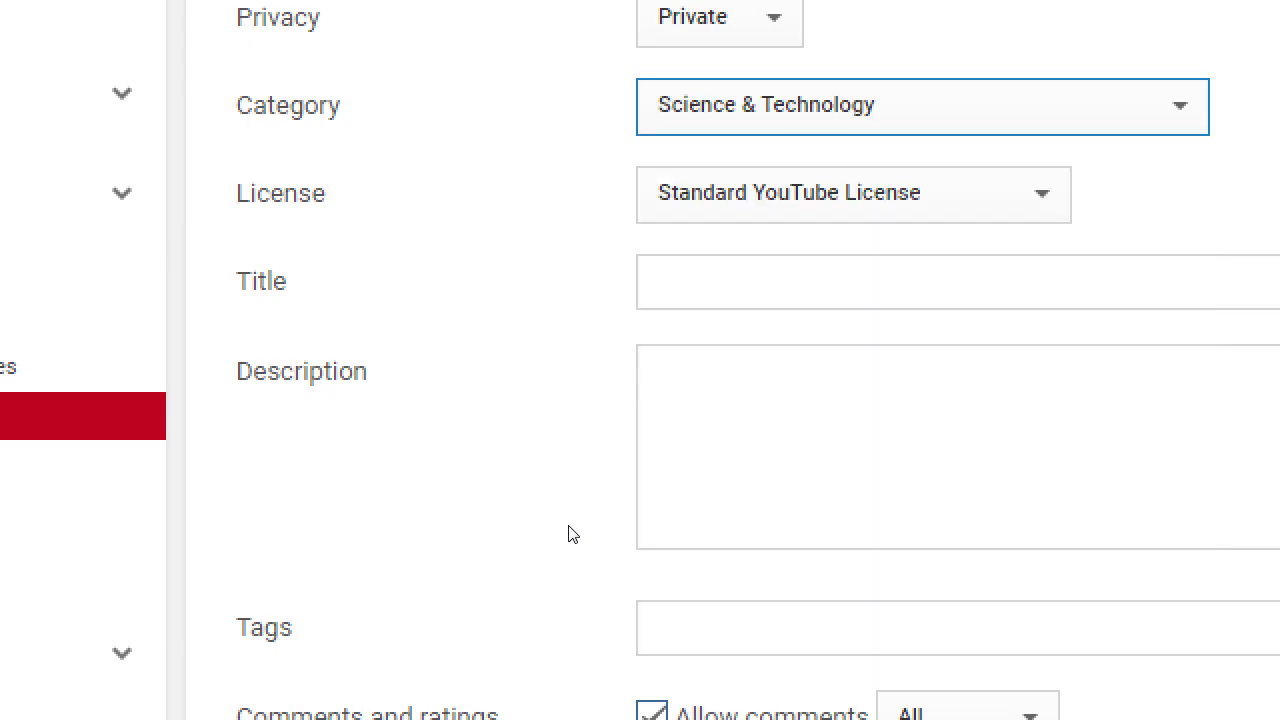
Compare the Standard YouTube License and Creative Commons - Attribution license options, keeping the standard license.
{"action": "key", "text": "Tab"}
{"action": "key", "text": "space"}
{"action": "key", "text": "Down"}
{"action": "key", "text": "Up"}
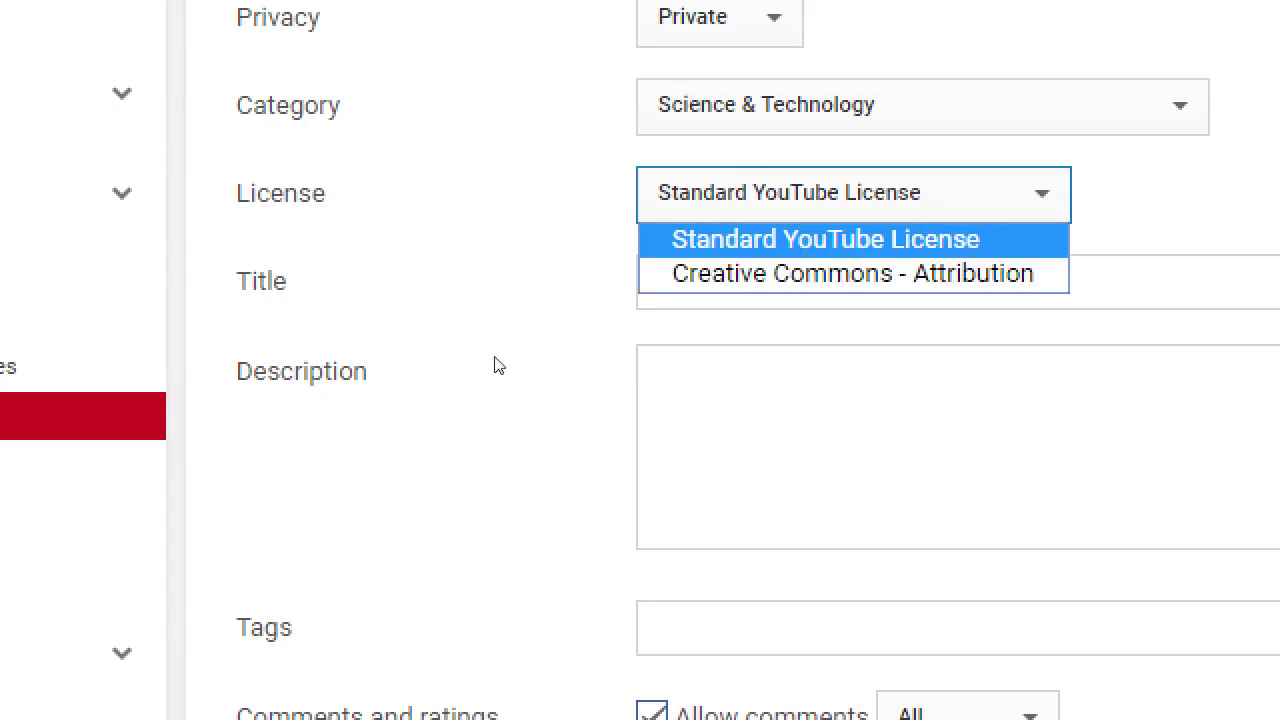
{"action": "key", "text": "Down"}
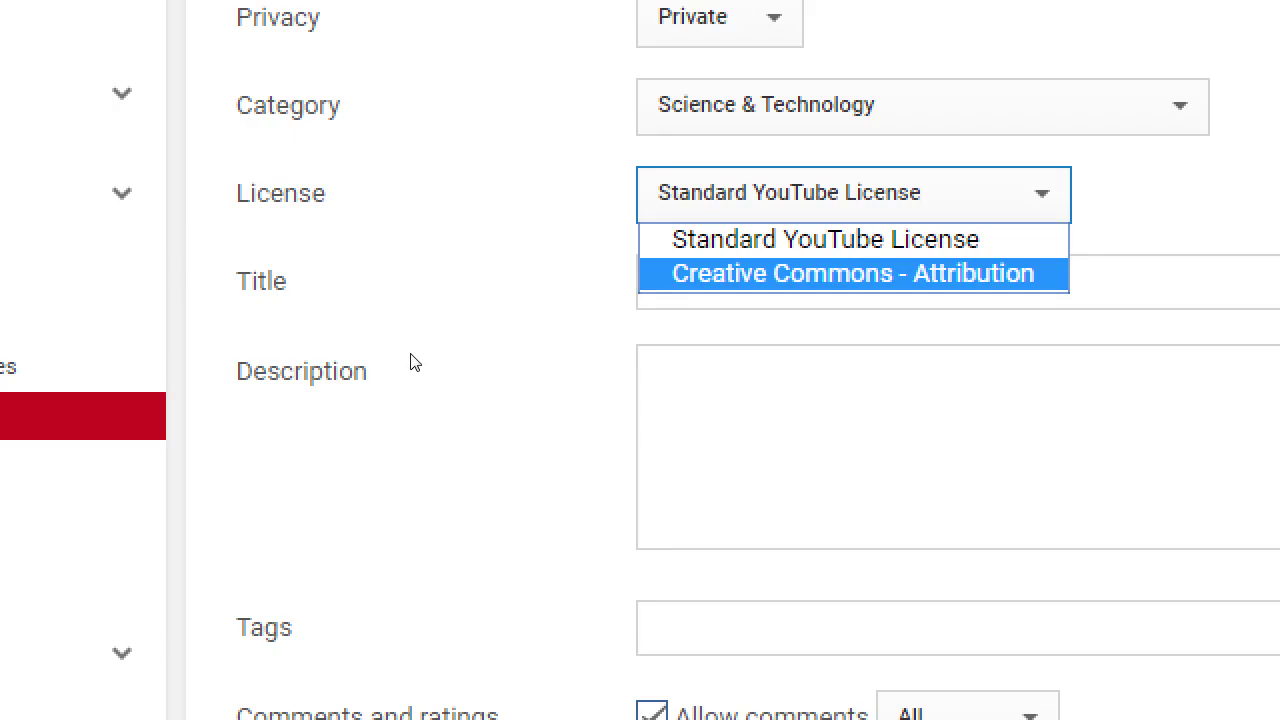
{"action": "key", "text": "Up"}
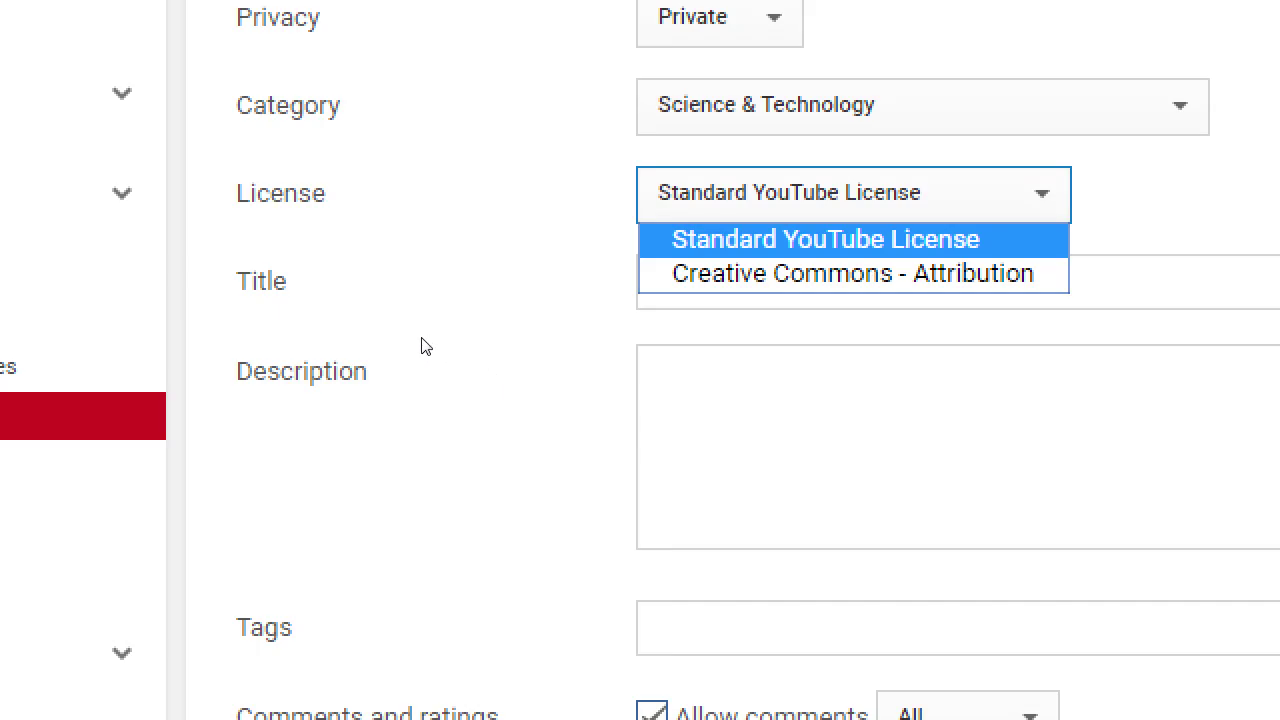
{"action": "key", "text": "Down"}
{"action": "key", "text": "Up"}
{"action": "left_click", "coordinate": [426, 342]}
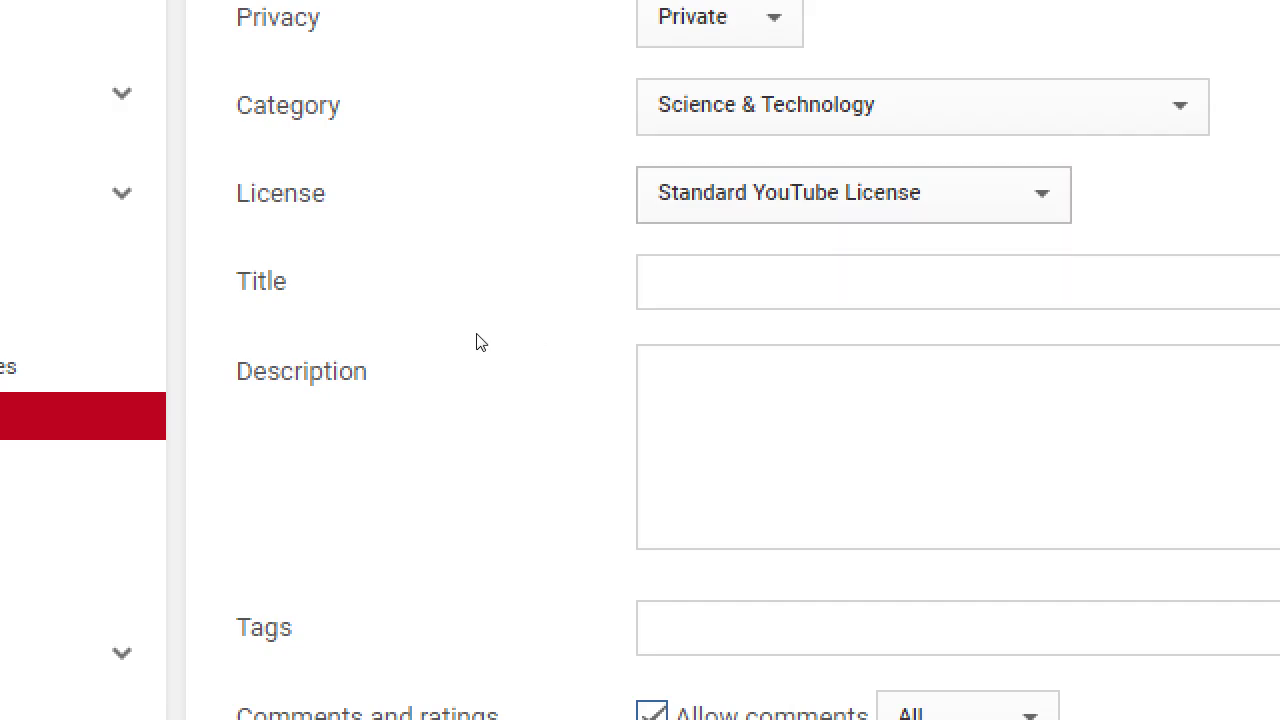
{"action": "key", "text": "Tab"}
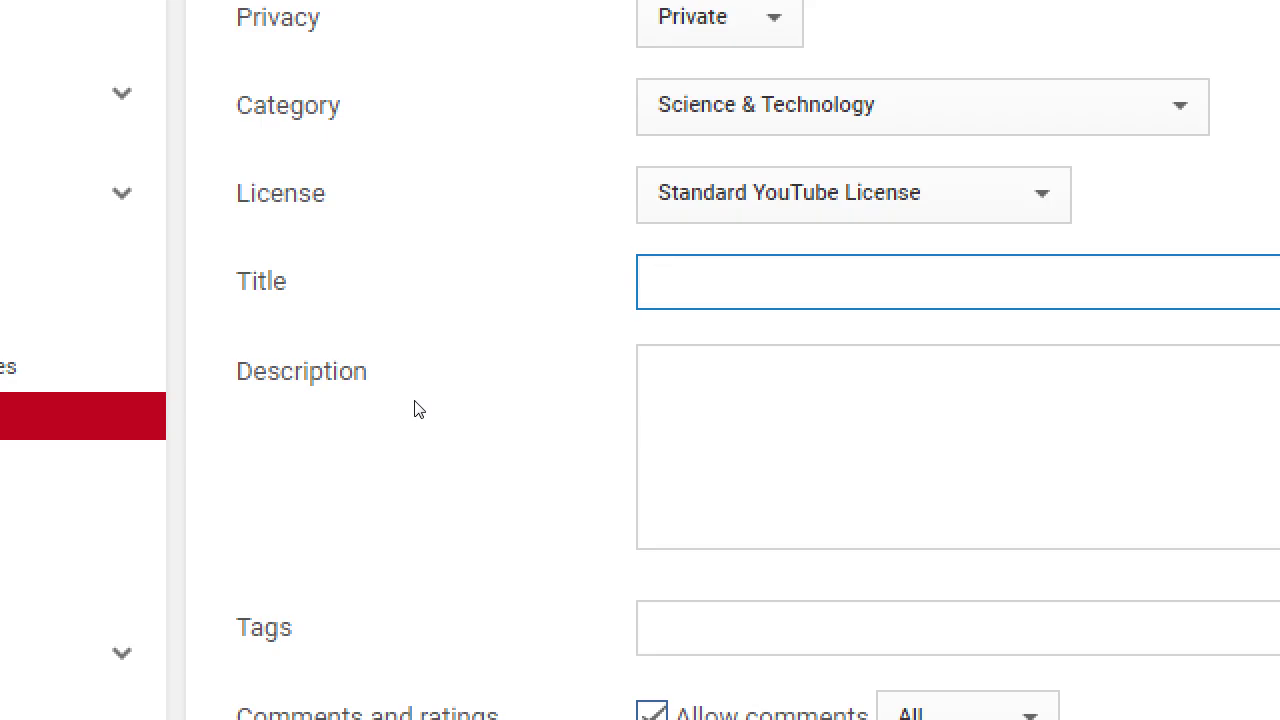
{"action": "type", "text": "How to"}
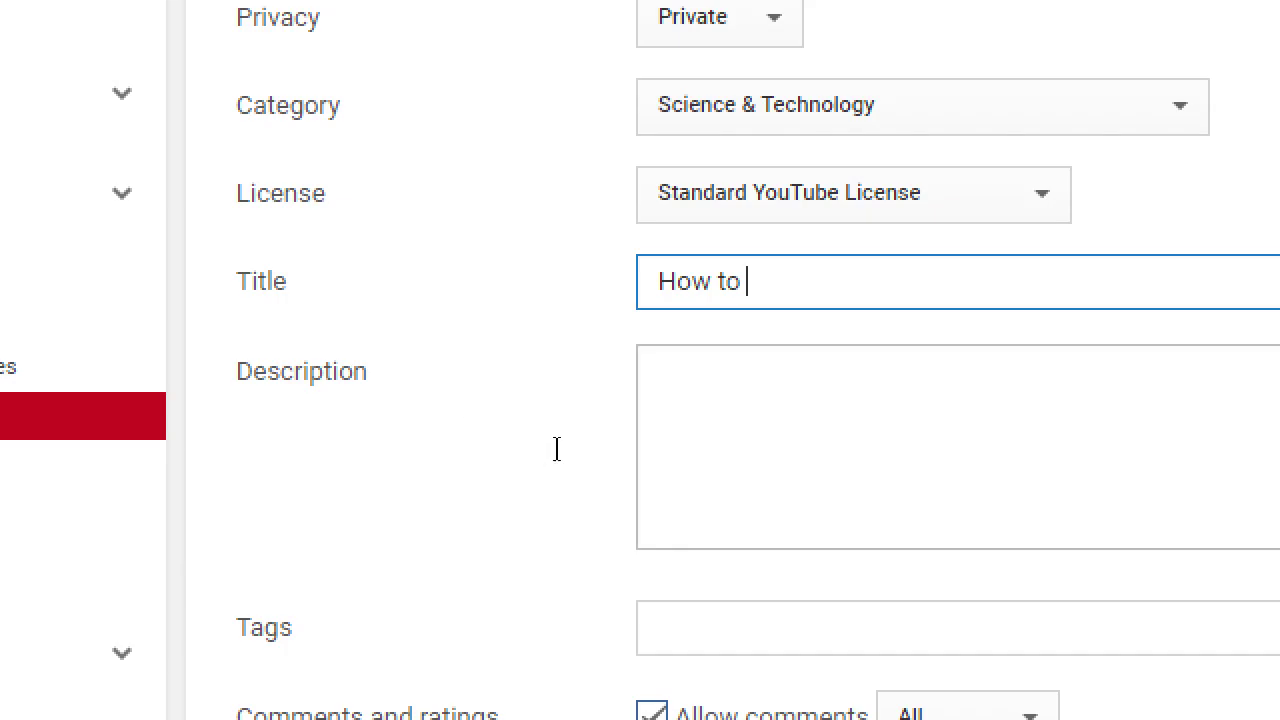
{"action": "left_click", "coordinate": [674, 446]}
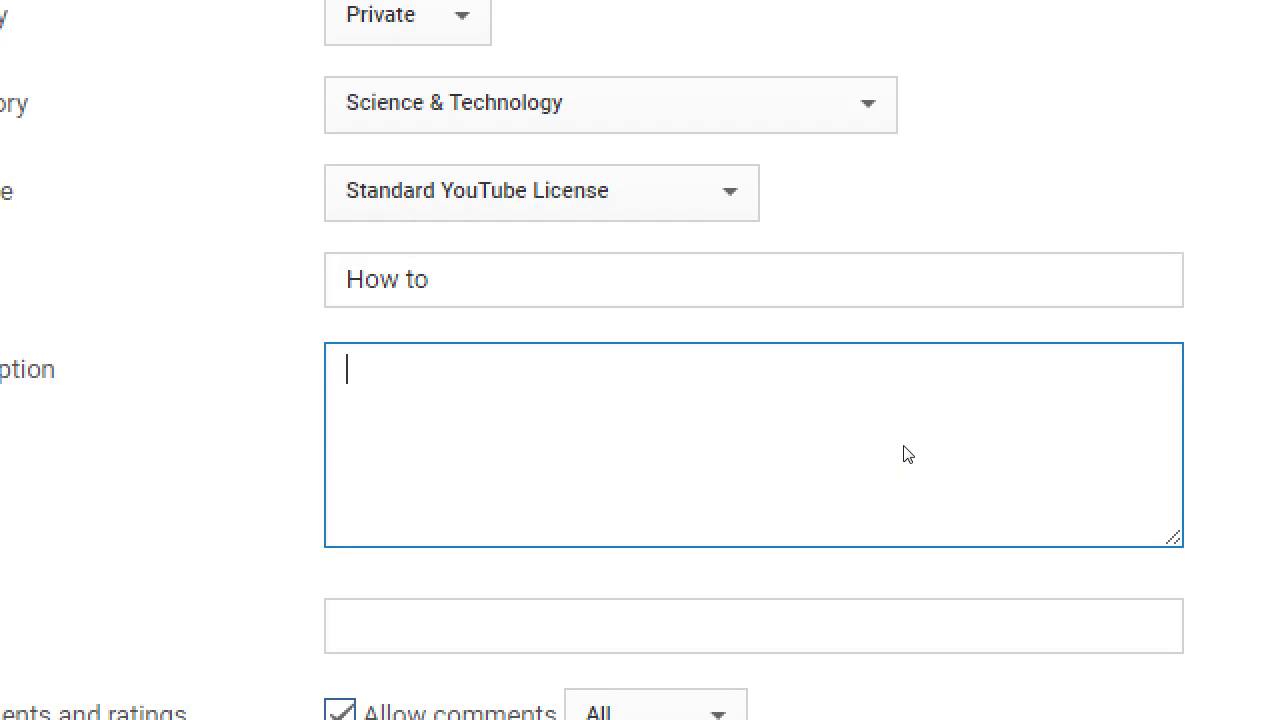
{"action": "type", "text": "http://"}
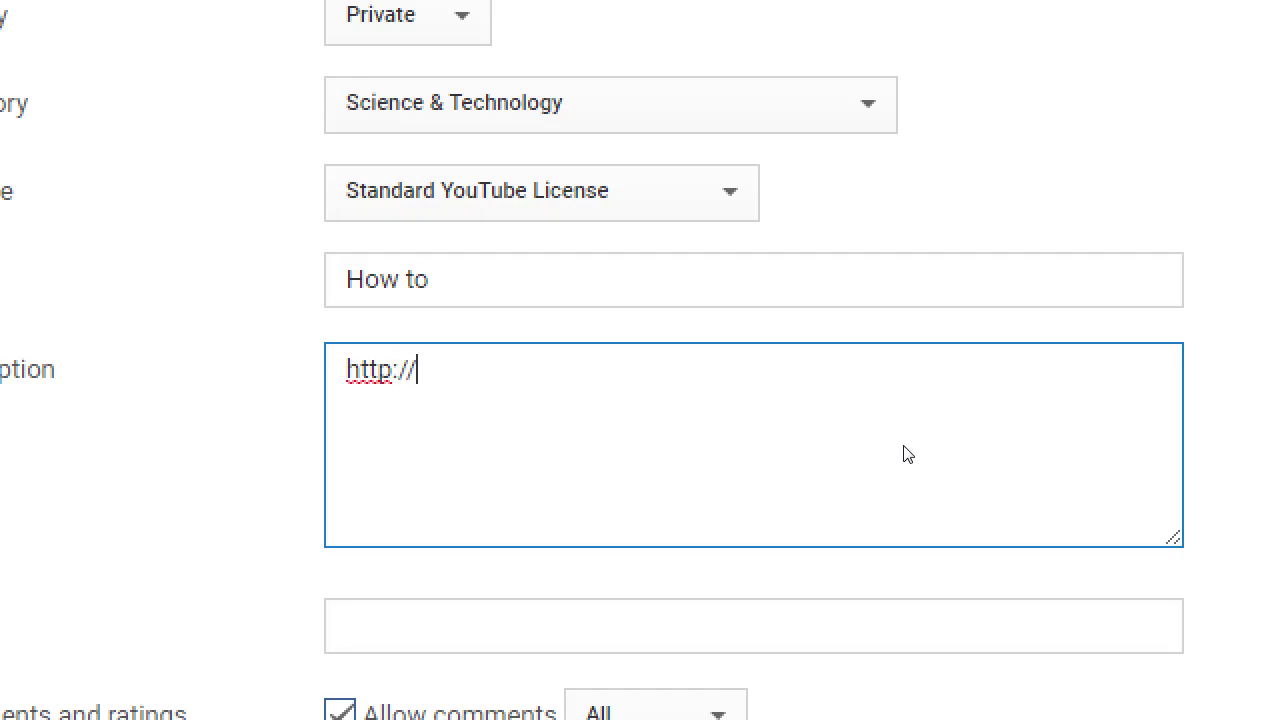
{"action": "type", "text": "victorsbakery.com"}
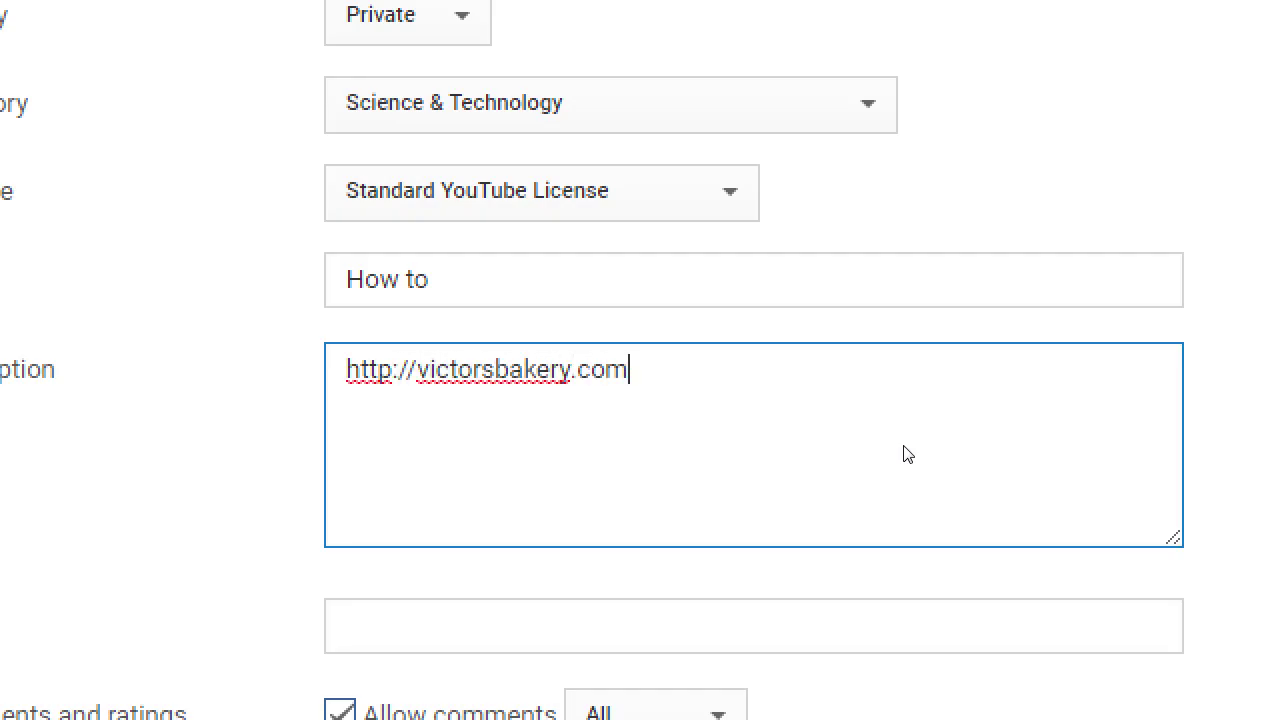
{"action": "type", "text": "/youtube"}
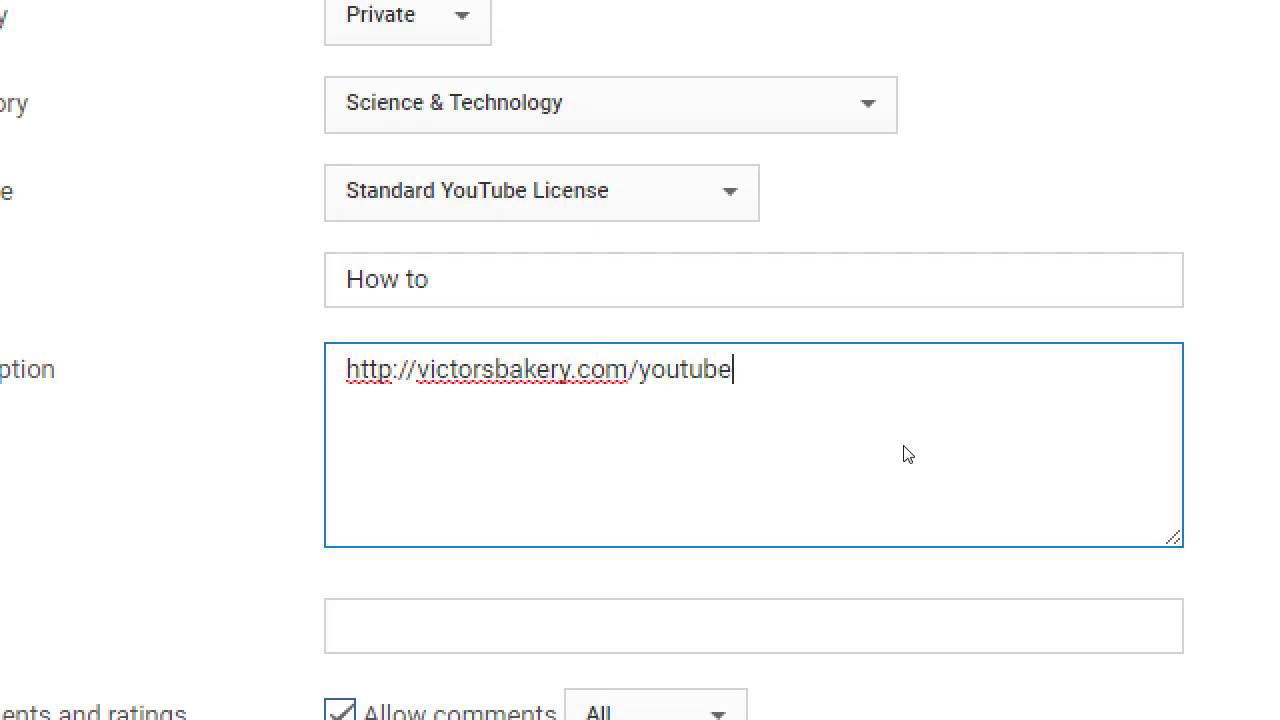
{"action": "type", "text": "promo"}
{"action": "key", "text": "Return"}
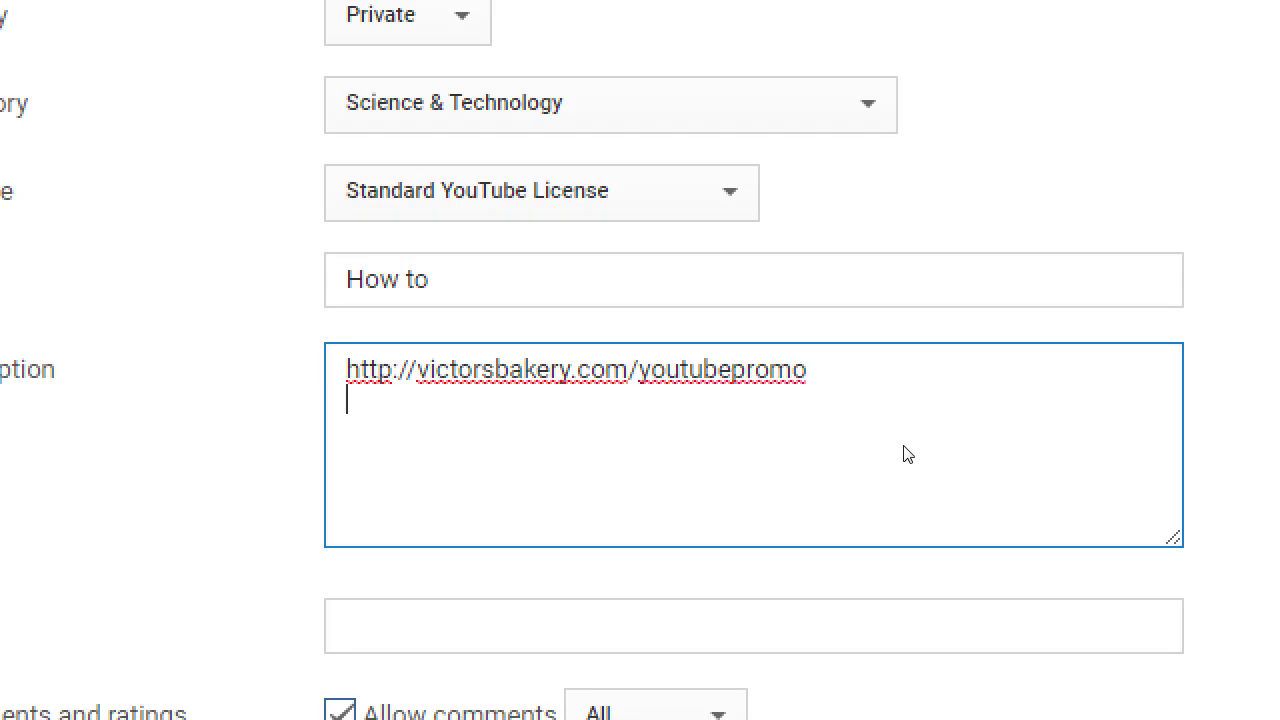
{"action": "type", "text": "---"}
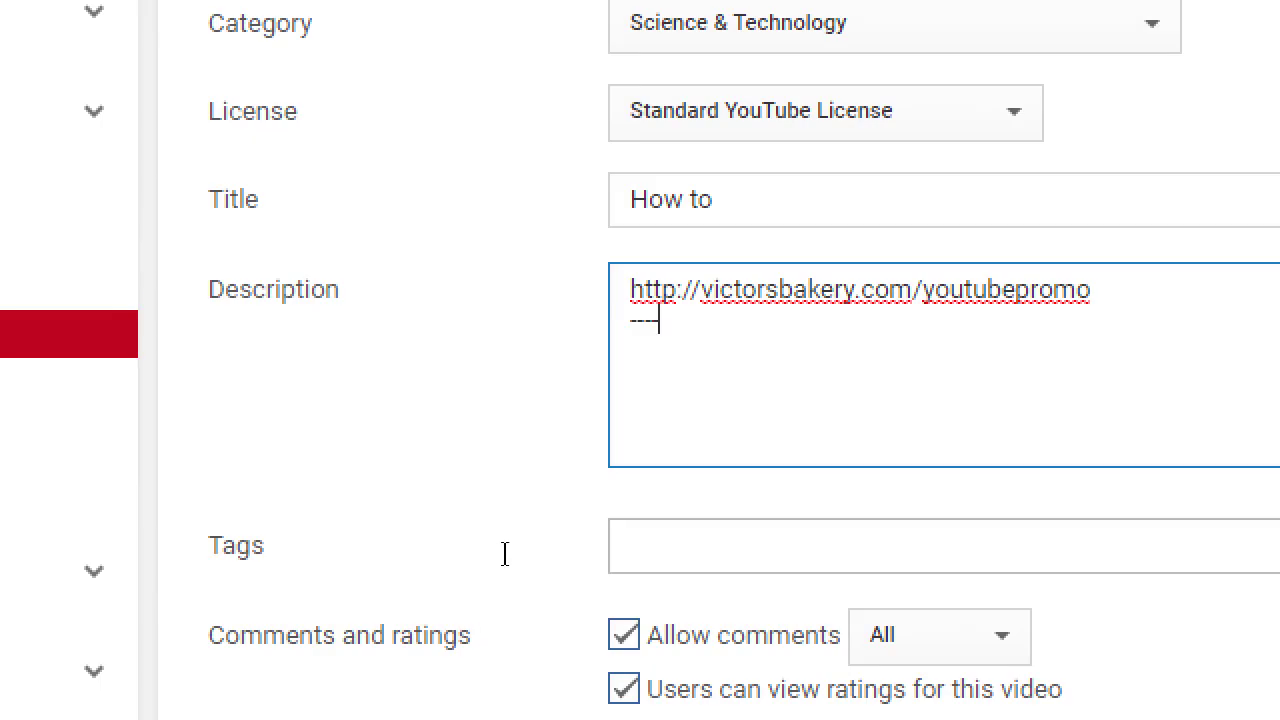
Enter "wordpress, tutorial" as the default tags.
{"action": "key", "text": "Tab"}
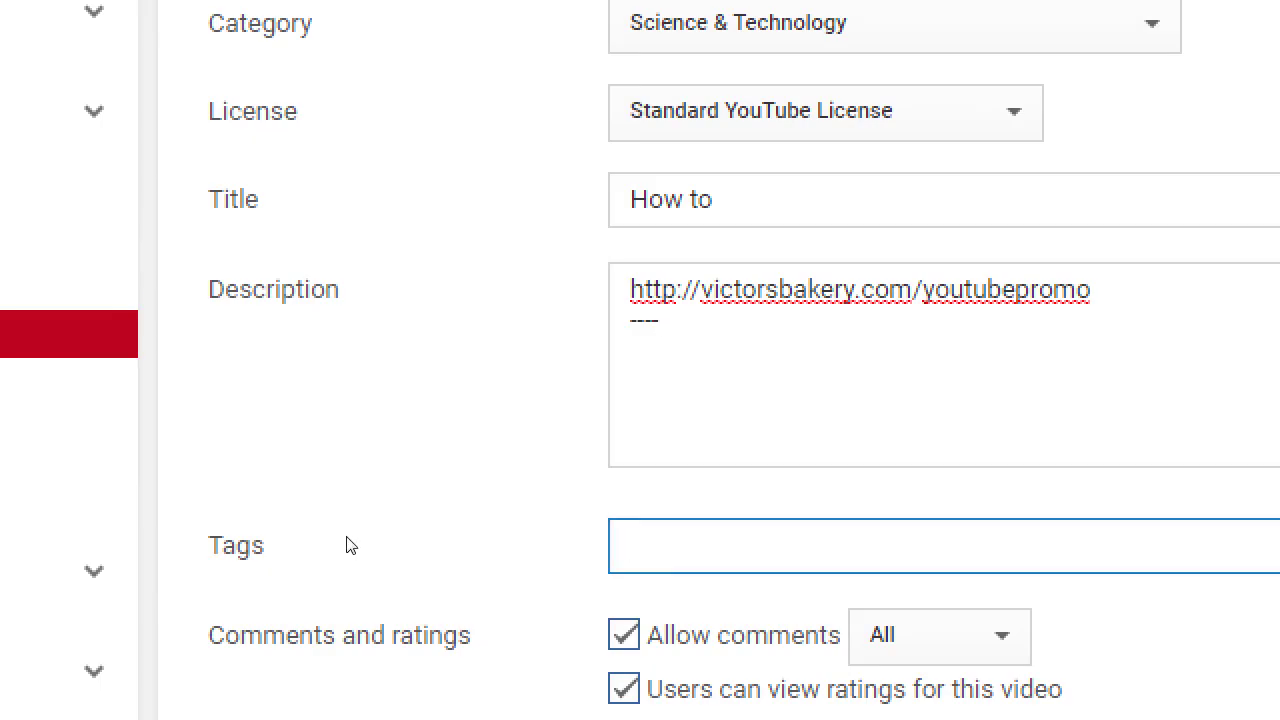
{"action": "type", "text": "wordpress"}
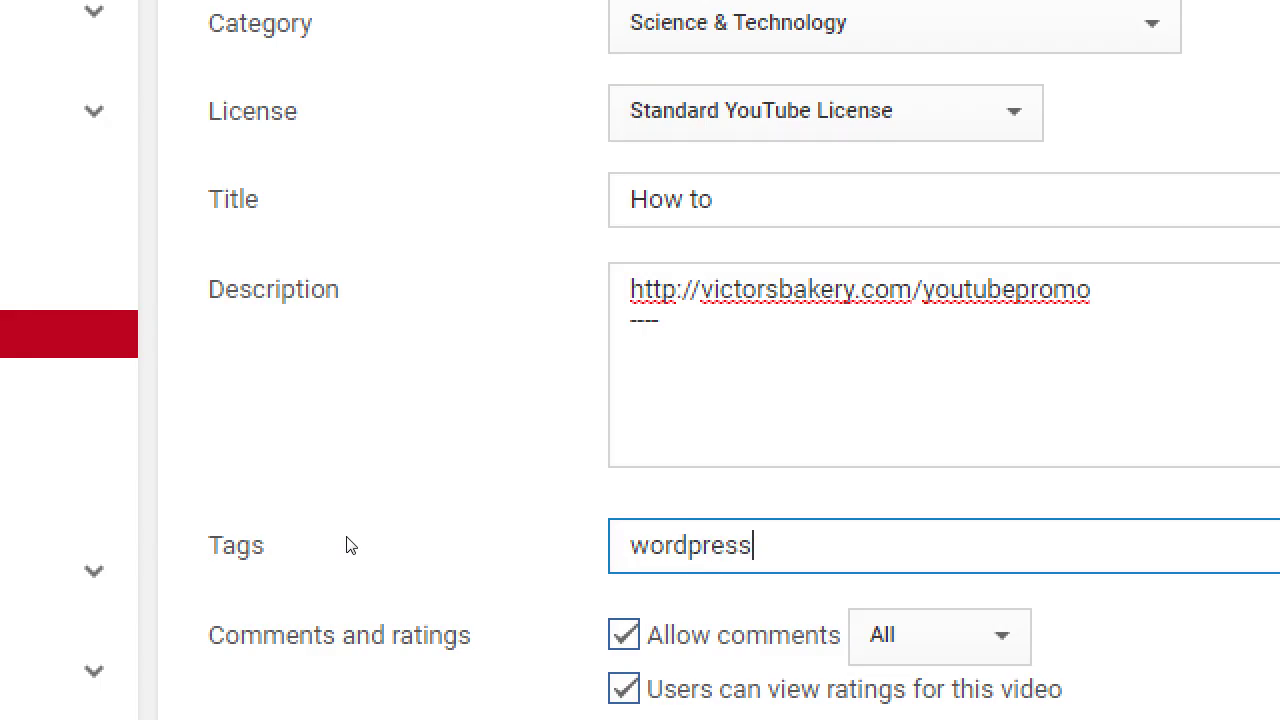
{"action": "type", "text": ", tutoria"}
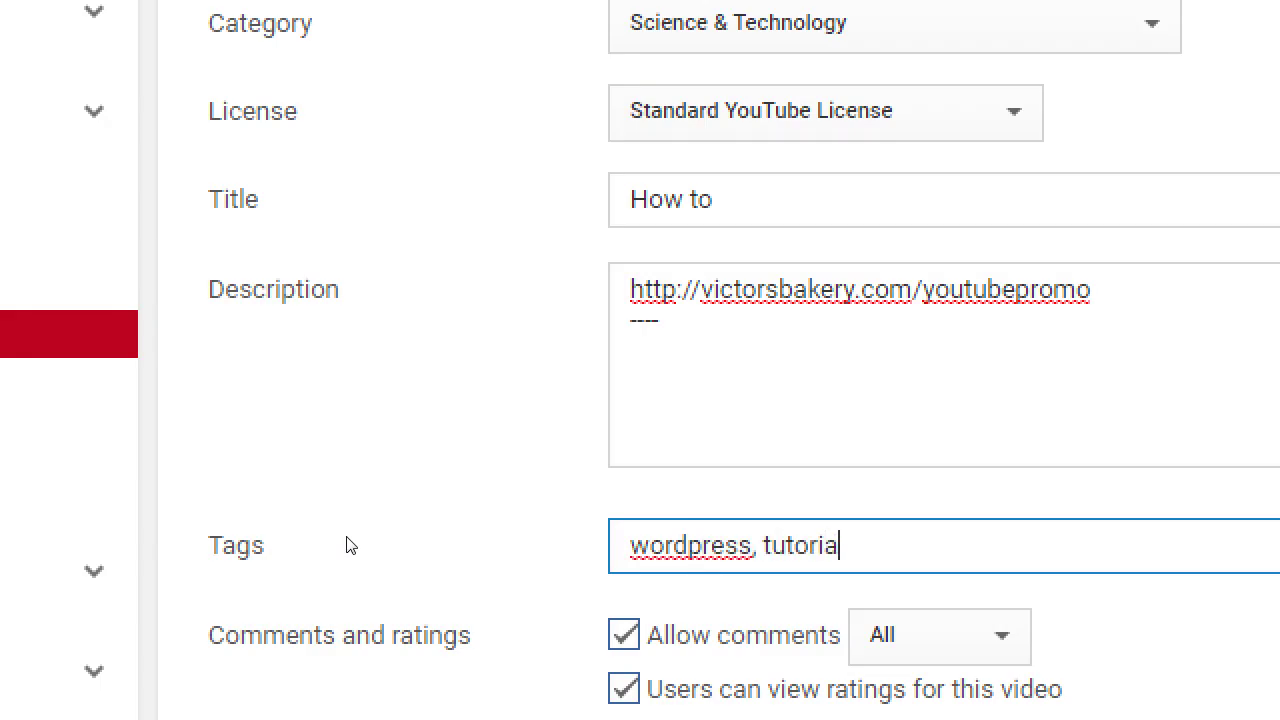
{"action": "type", "text": "l,"}
{"action": "key", "text": "BackSpace"}
{"action": "key", "text": "BackSpace"}
Restrict the default comment permission to Approved comments.
{"action": "scroll", "coordinate": [386, 465], "scroll_direction": "down", "scroll_amount": 2}
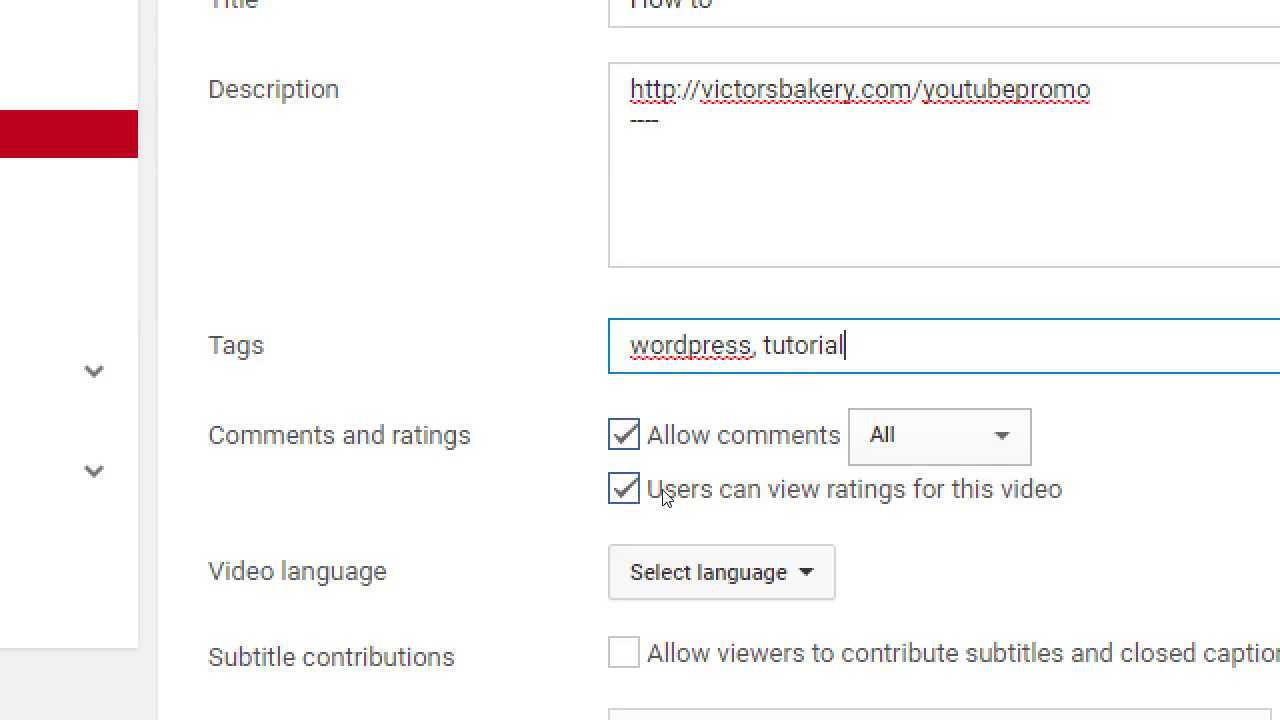
{"action": "key", "text": "Tab"}
{"action": "key", "text": "Tab"}
{"action": "key", "text": "alt+Down"}
{"action": "key", "text": "Down"}
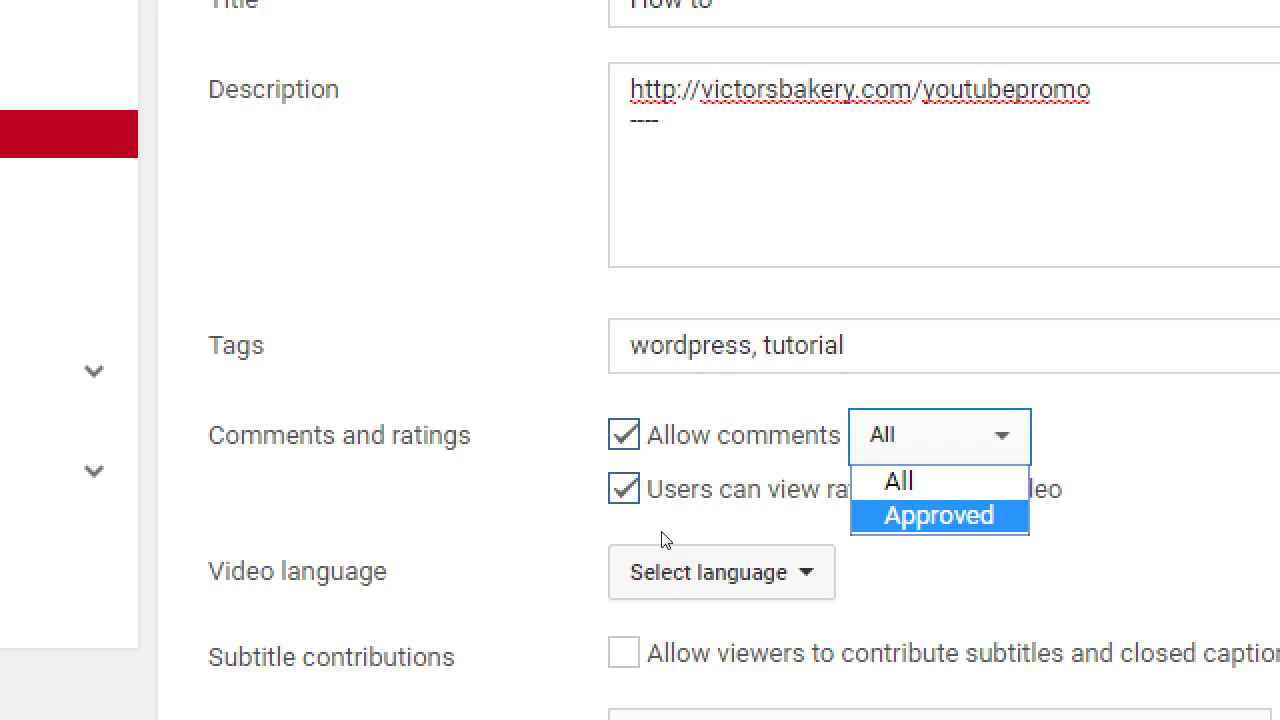
{"action": "key", "text": "Return"}
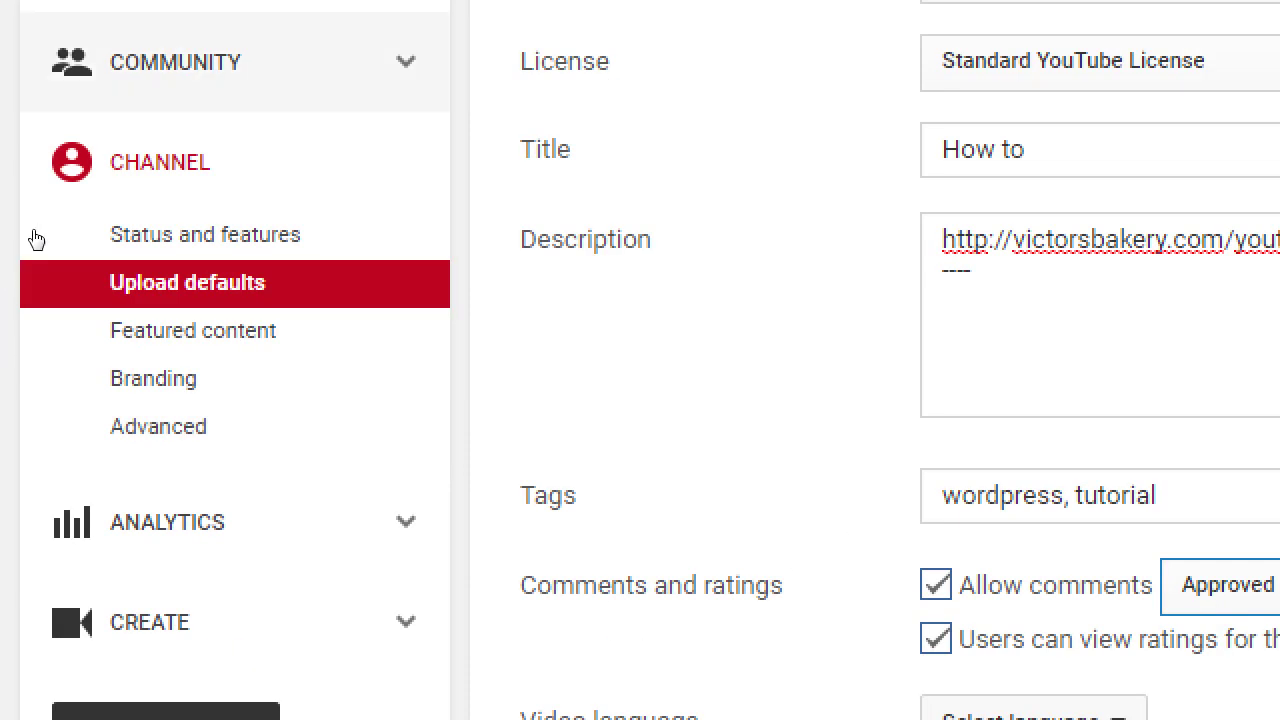
{"action": "scroll", "coordinate": [0, 50], "scroll_direction": "up", "scroll_amount": 3}
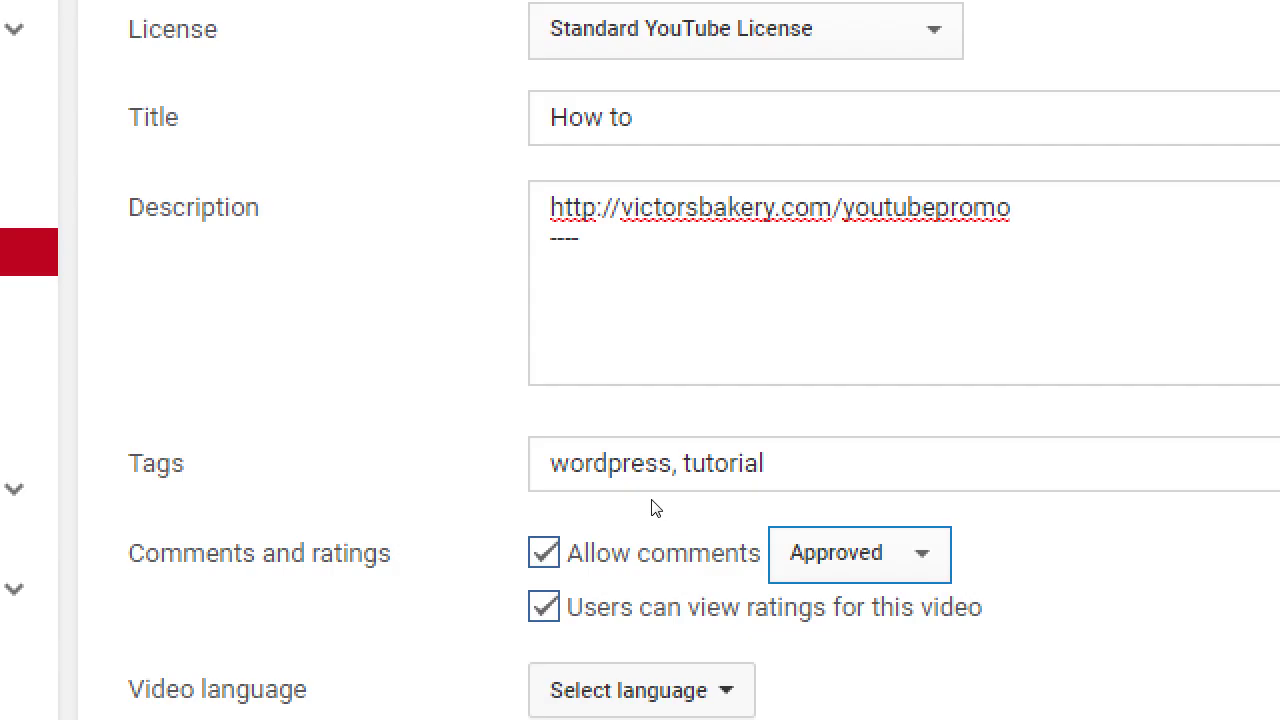
{"action": "left_click", "coordinate": [476, 532]}
{"action": "left_click", "coordinate": [474, 529]}
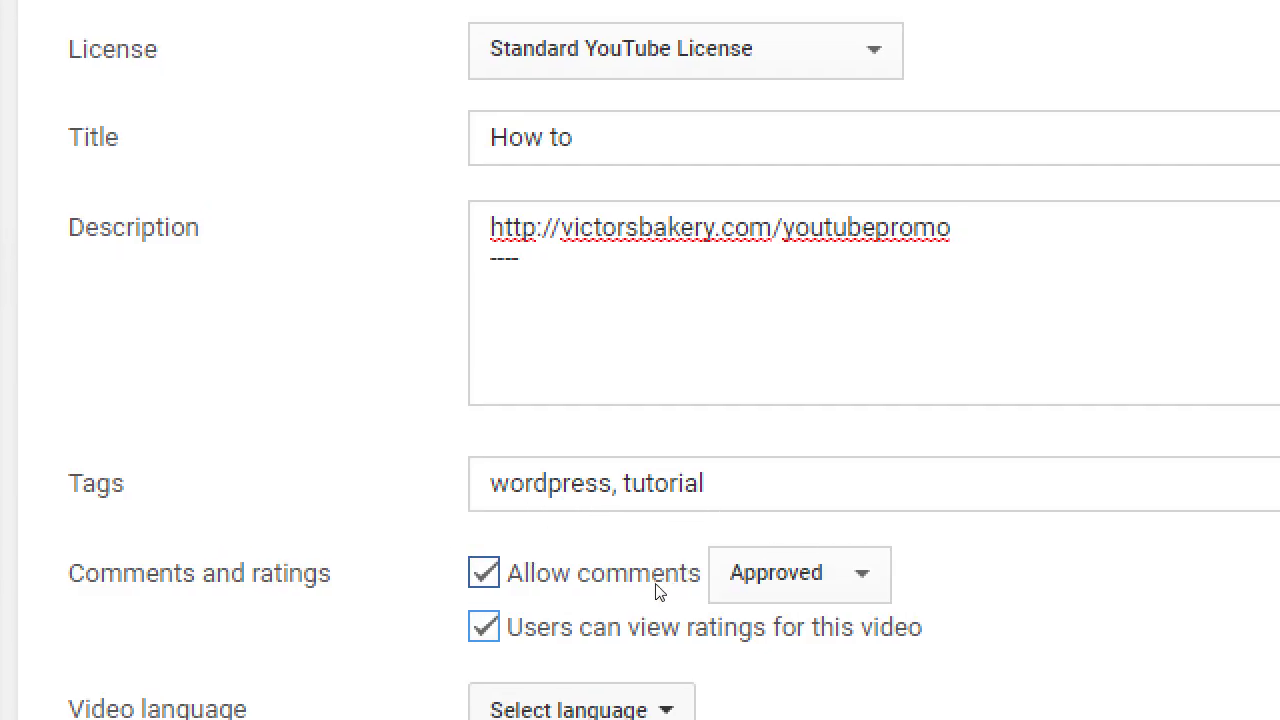
Set the video language to English and allow viewers to contribute subtitles and closed captions.
{"action": "left_click", "coordinate": [610, 485]}
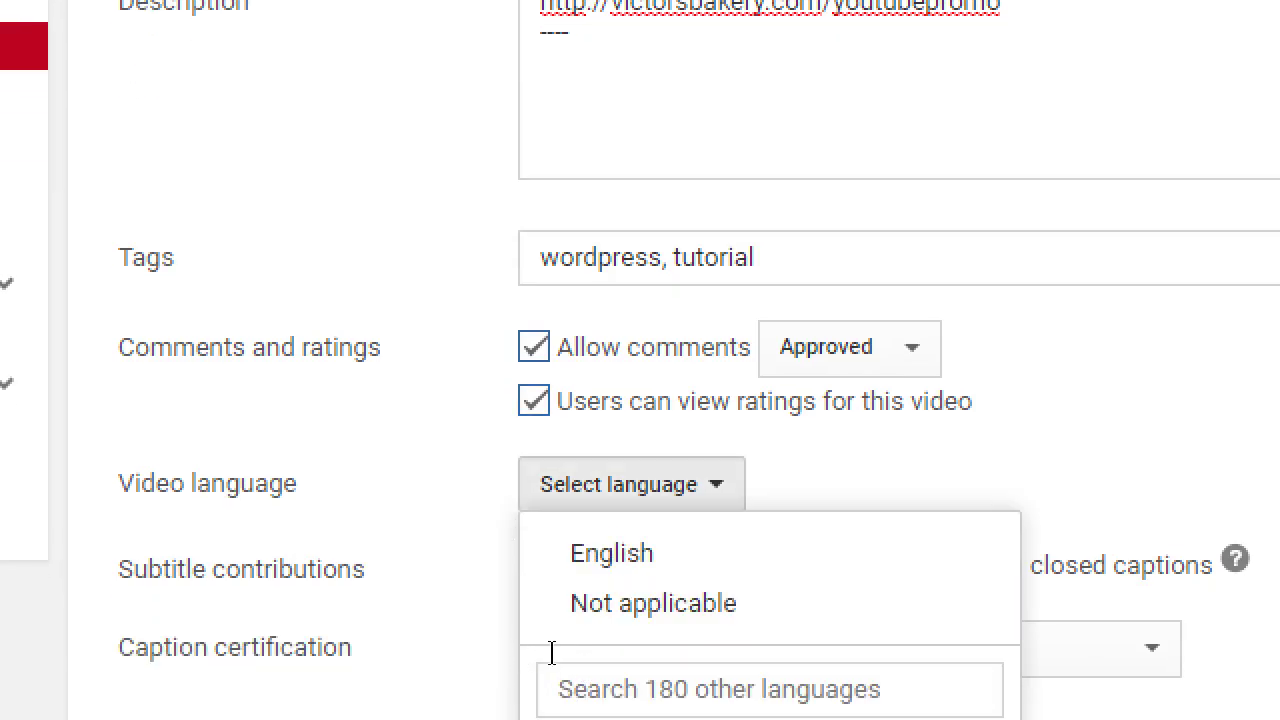
{"action": "key", "text": "Return"}
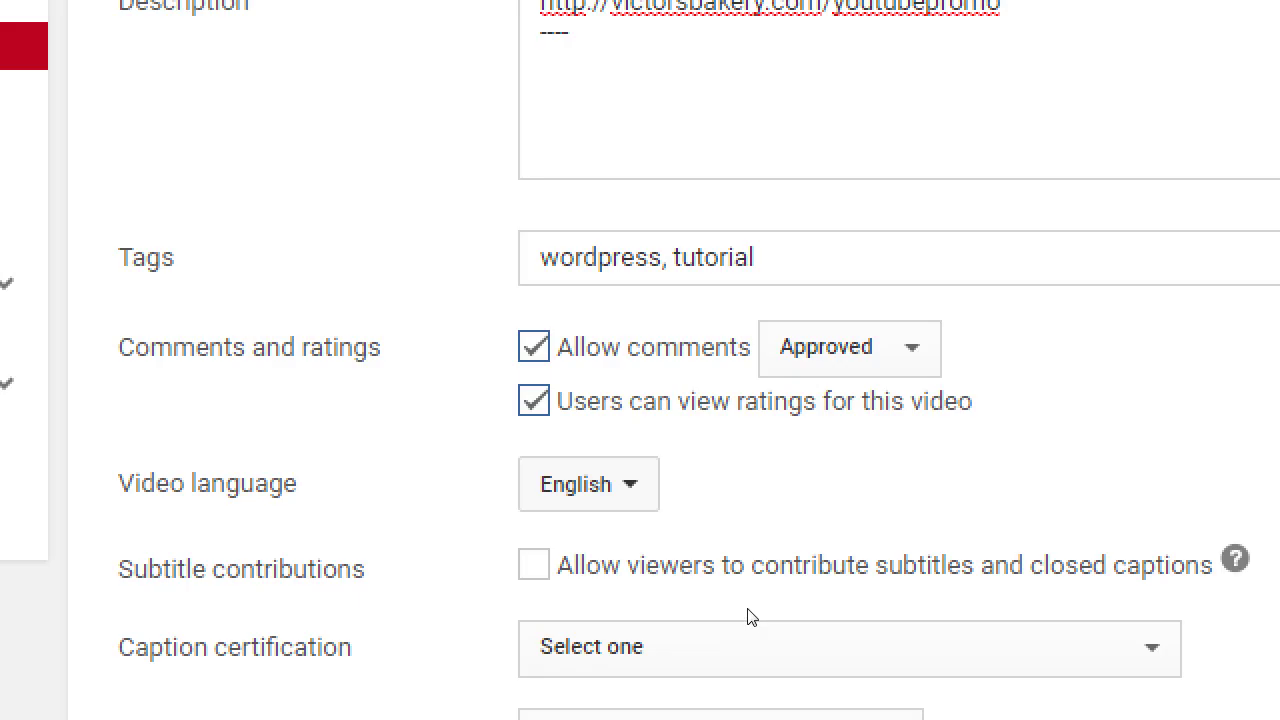
{"action": "key", "text": "space"}
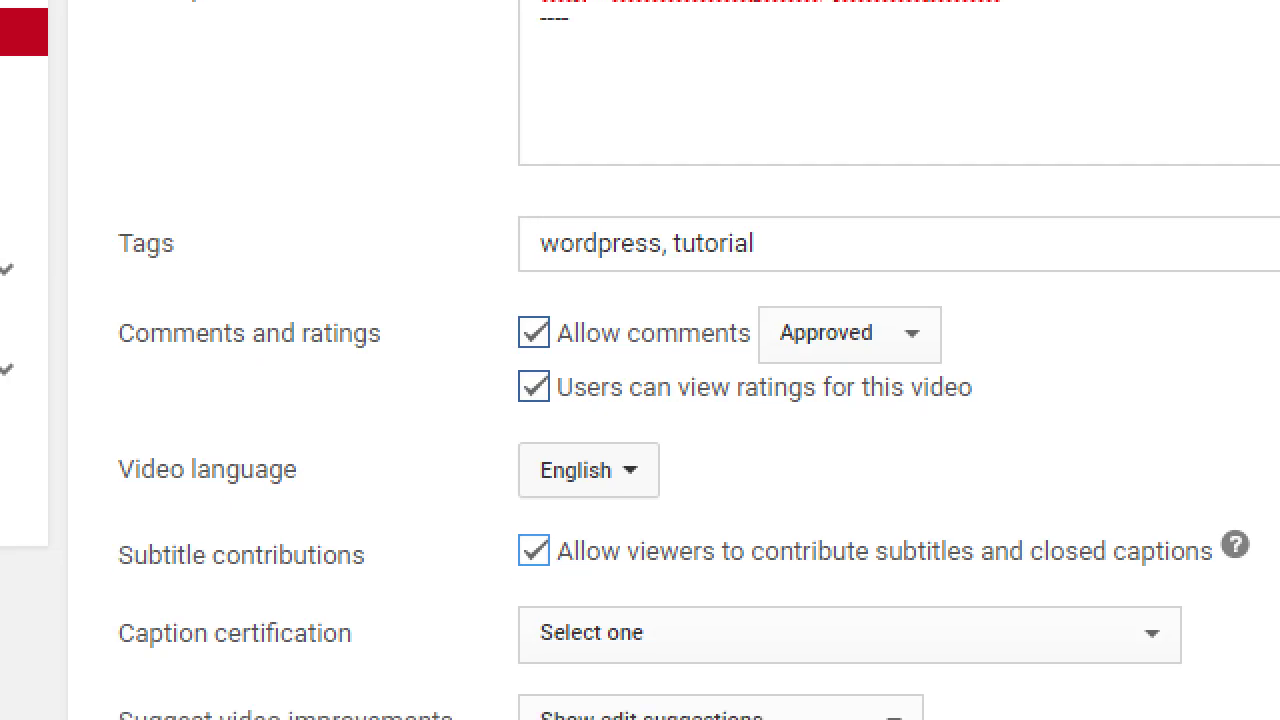
Set the caption certification to "This content has never aired on television in the U.S.".
{"action": "key", "text": "Tab"}
{"action": "key", "text": "alt+Down"}
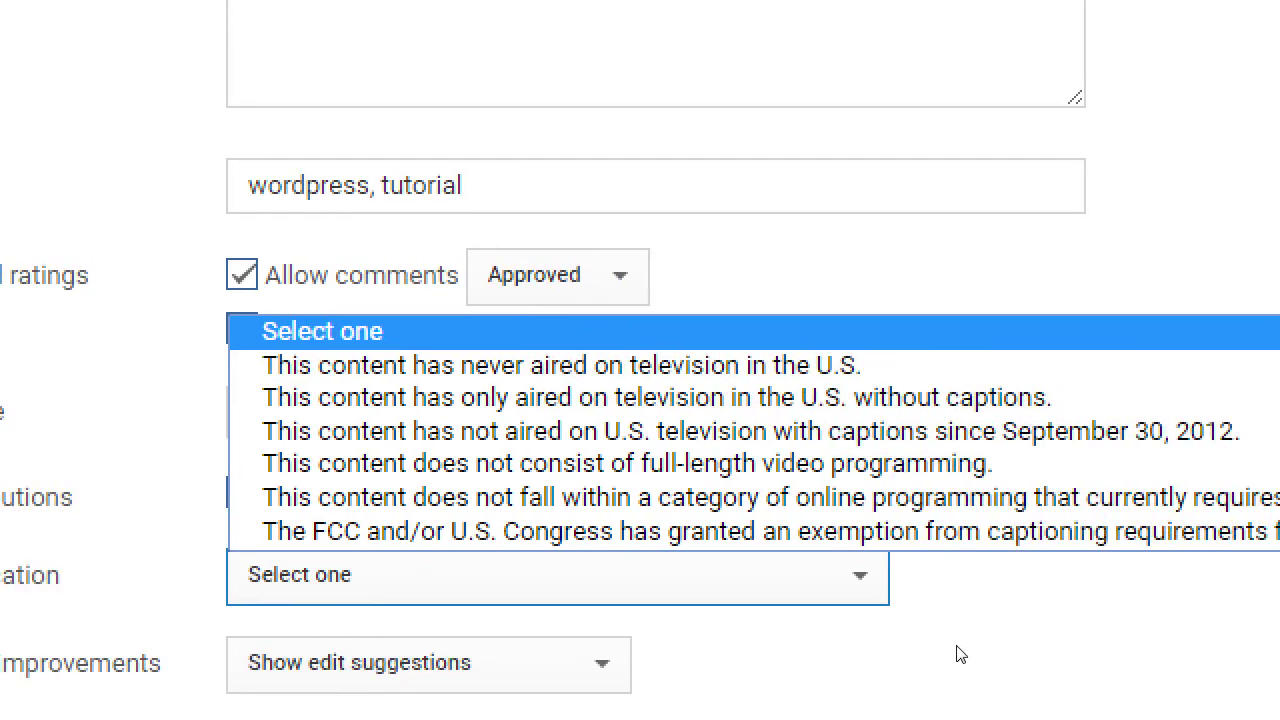
{"action": "key", "text": "Down"}
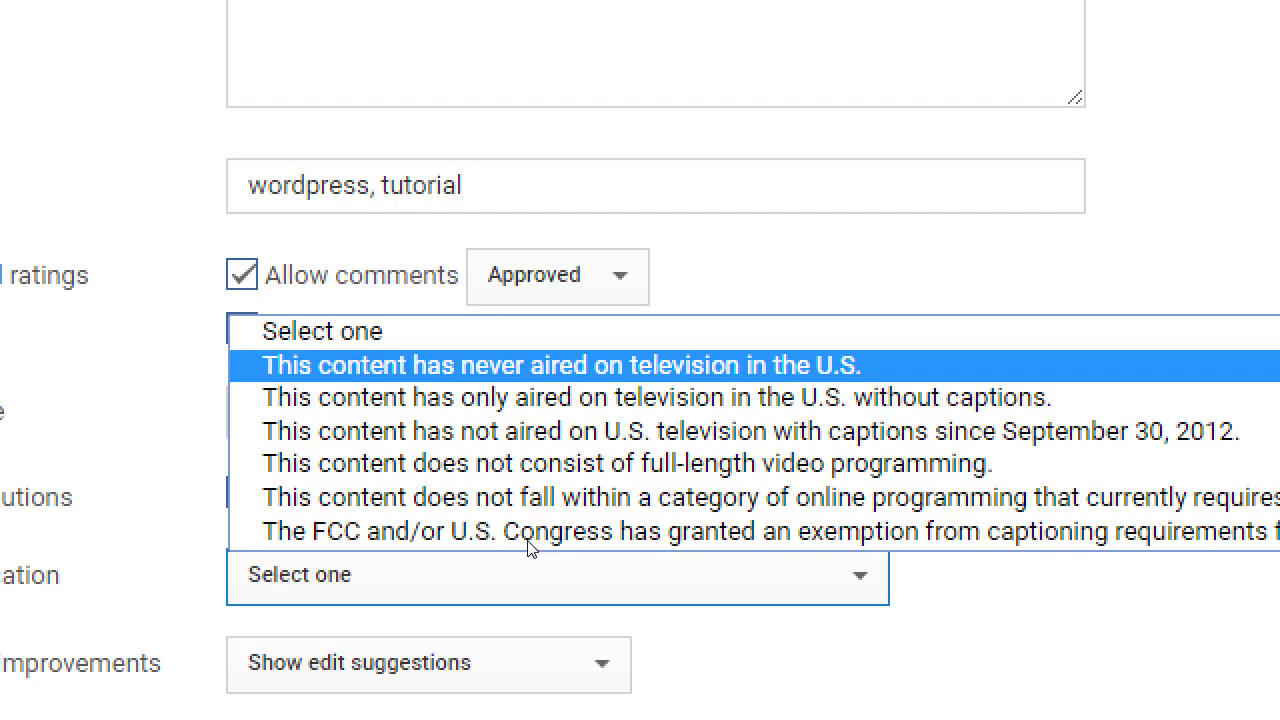
{"action": "key", "text": "Return"}
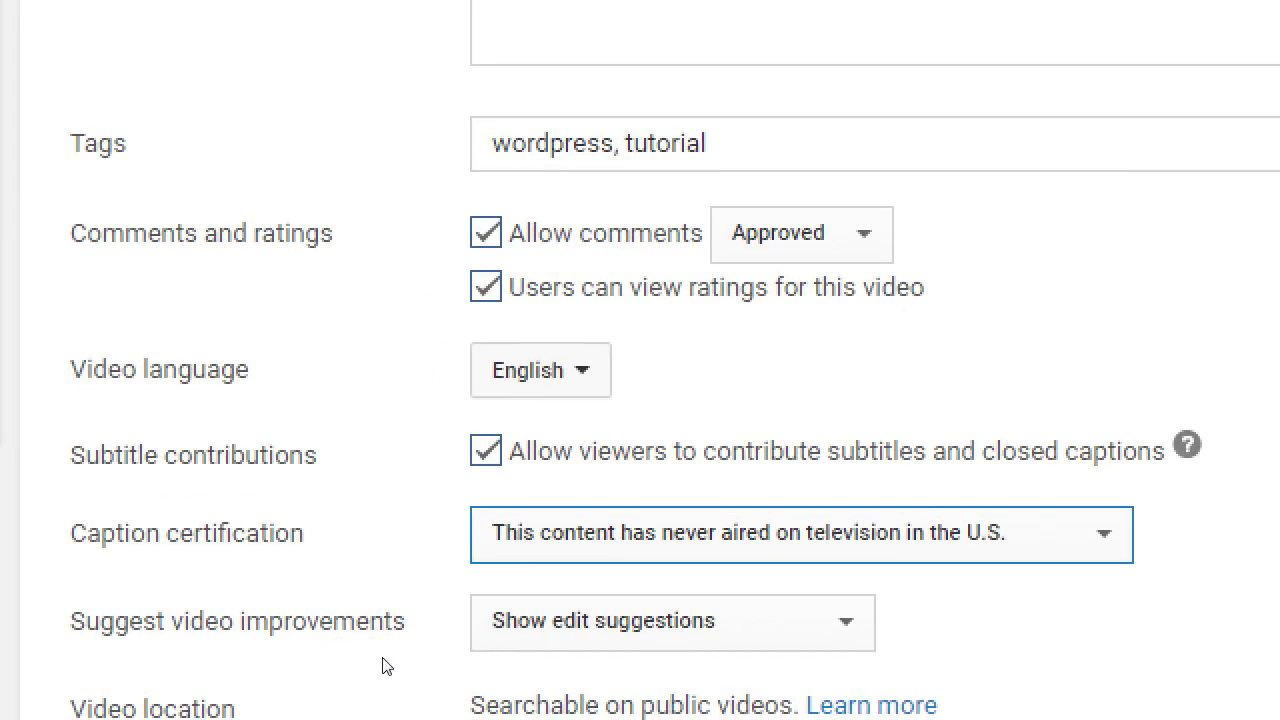
Look through the available caption certification options without changing the selected one.
{"action": "scroll", "coordinate": [360, 648], "scroll_direction": "down", "scroll_amount": 2}
{"action": "key", "text": "alt+Down"}
{"action": "key", "text": "Down"}
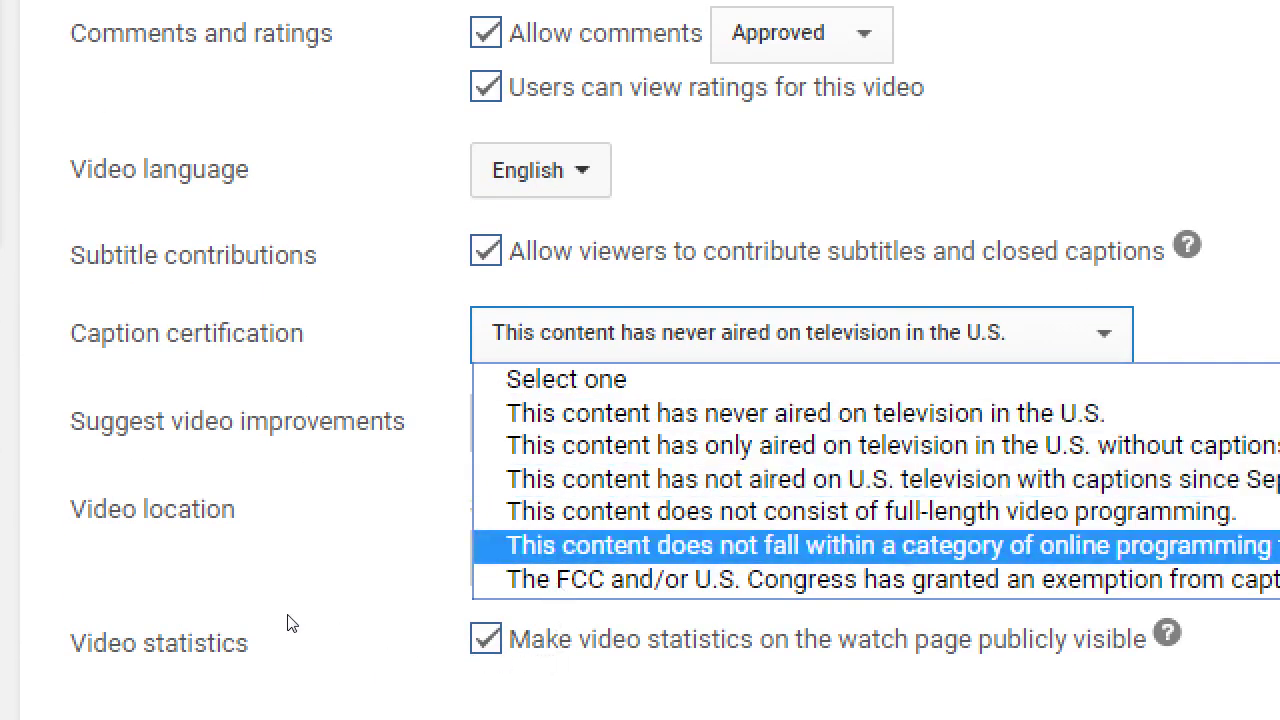
{"action": "left_click", "coordinate": [262, 572]}
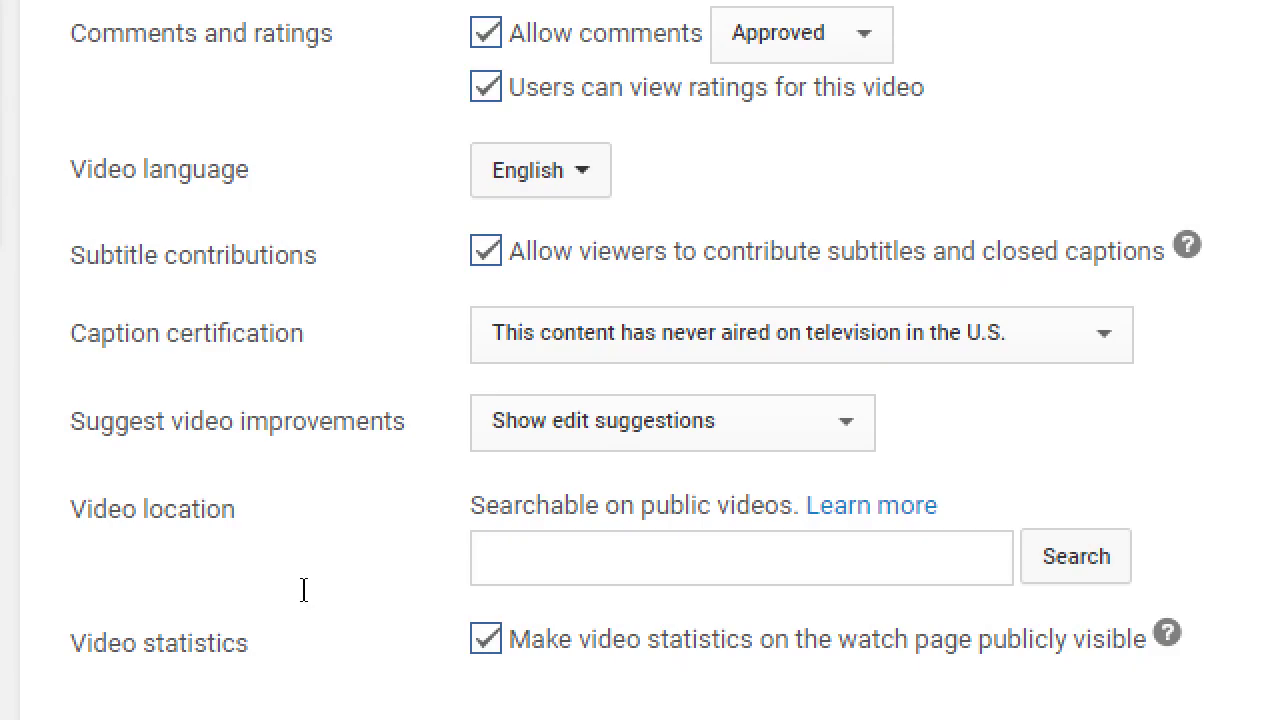
Switch the video improvement setting to "Never show edit suggestions" and back to "Show edit suggestions".
{"action": "key", "text": "Tab"}
{"action": "key", "text": "alt+Down"}
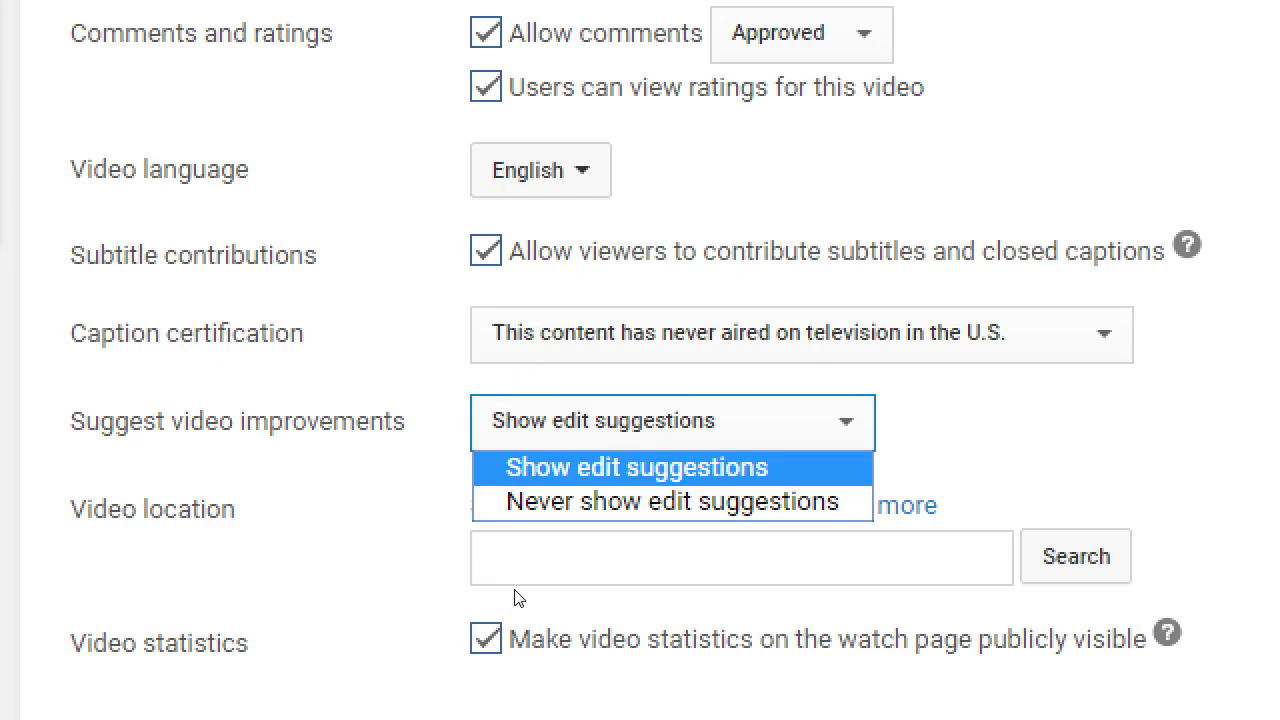
{"action": "key", "text": "Down"}
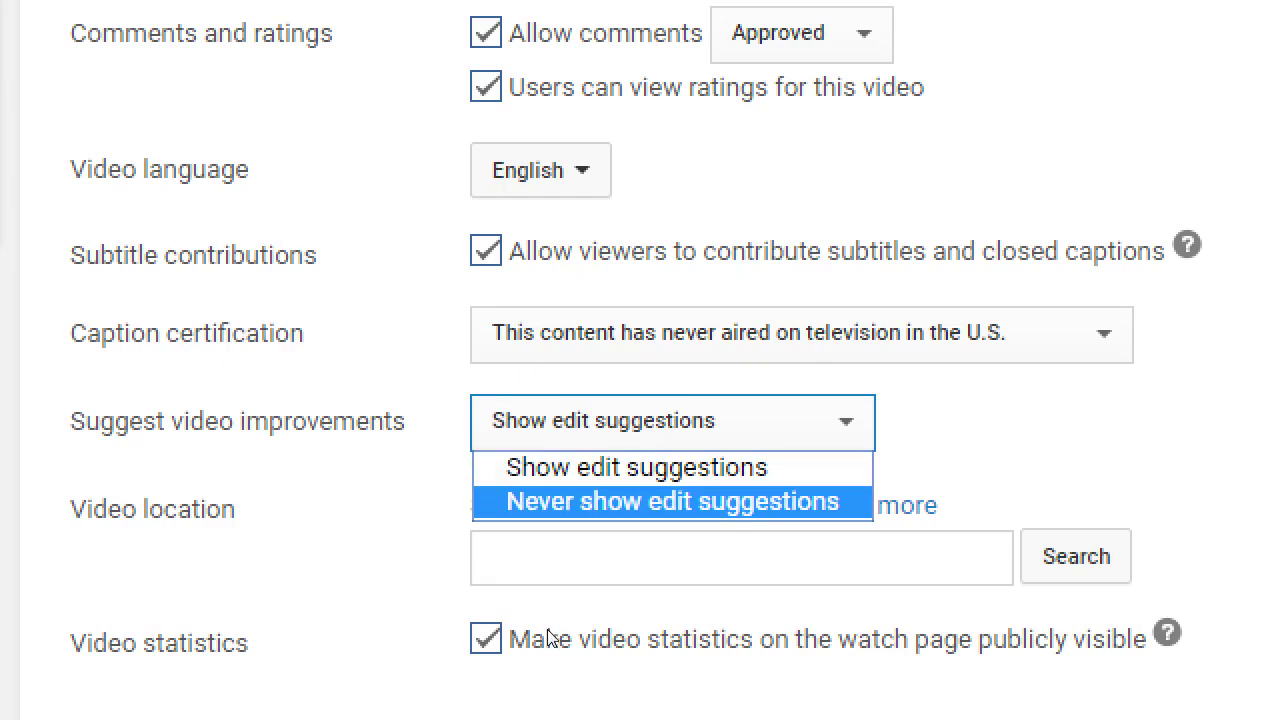
{"action": "key", "text": "Return"}
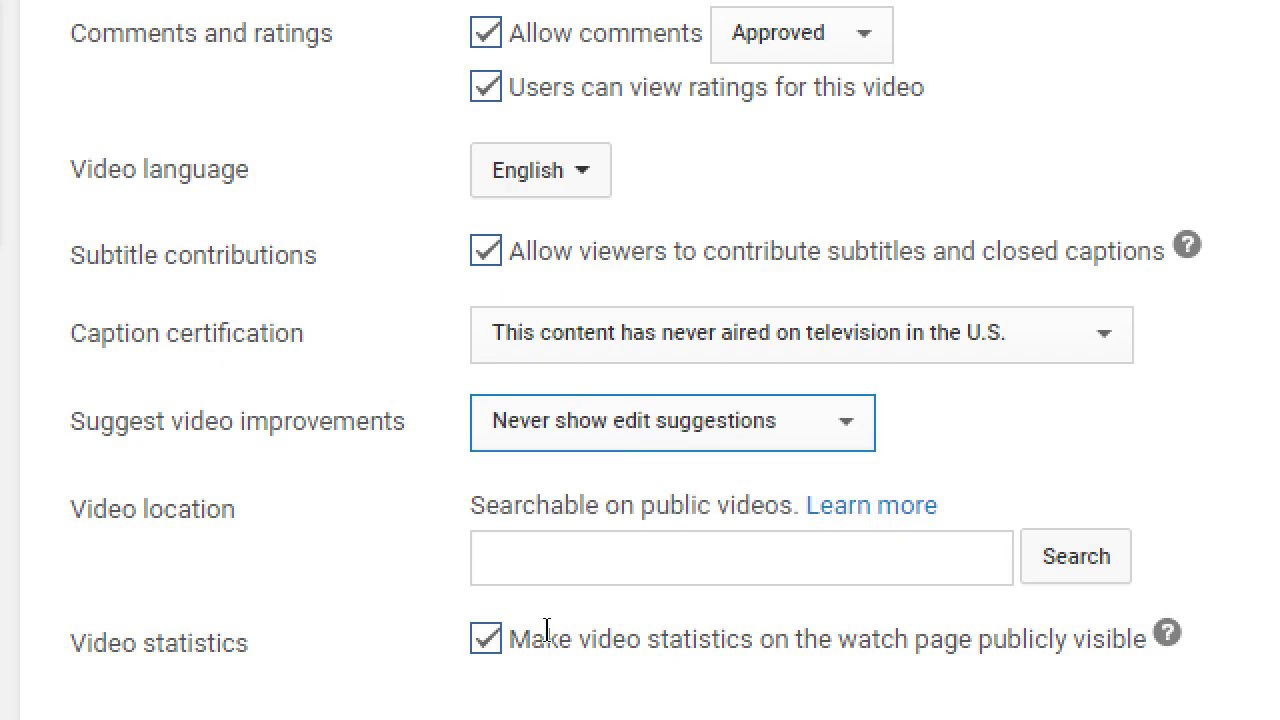
{"action": "key", "text": "alt+Down"}
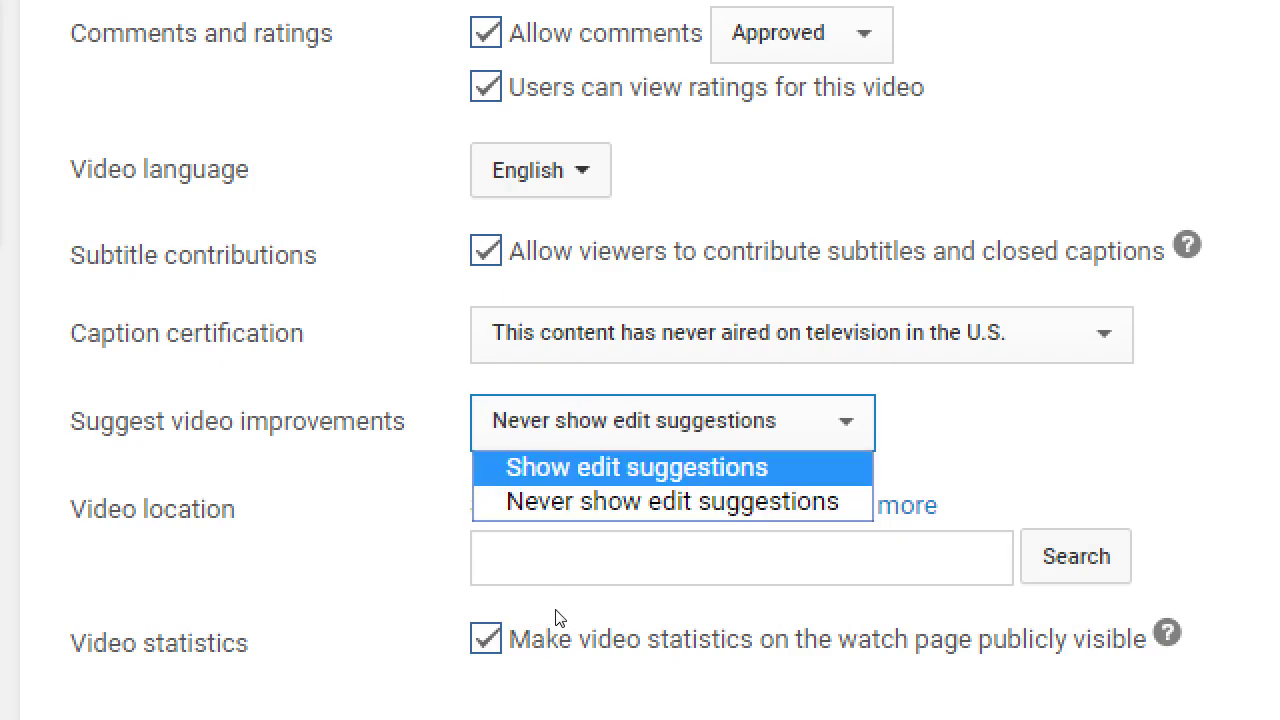
{"action": "key", "text": "Return"}
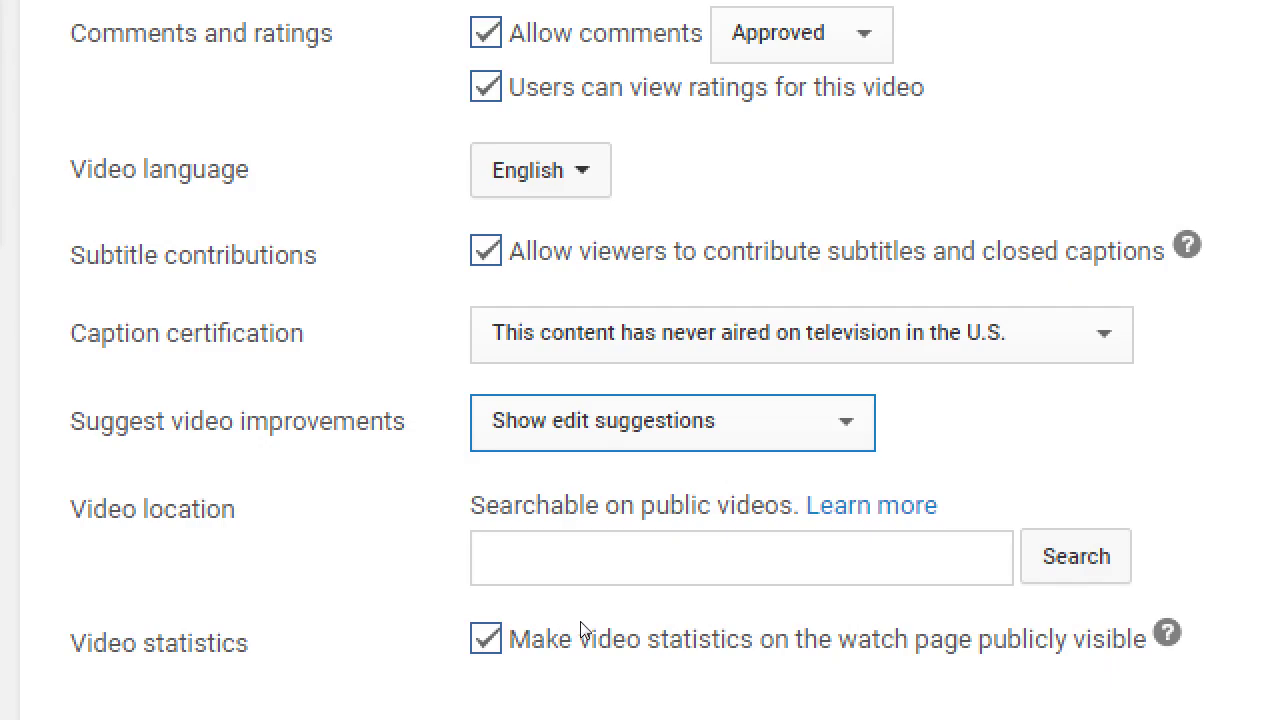
Set the default video location by searching for the ZIP code and moving the map marker southwest, beside highway 905.
{"action": "scroll", "coordinate": [395, 637], "scroll_direction": "down", "scroll_amount": 2}
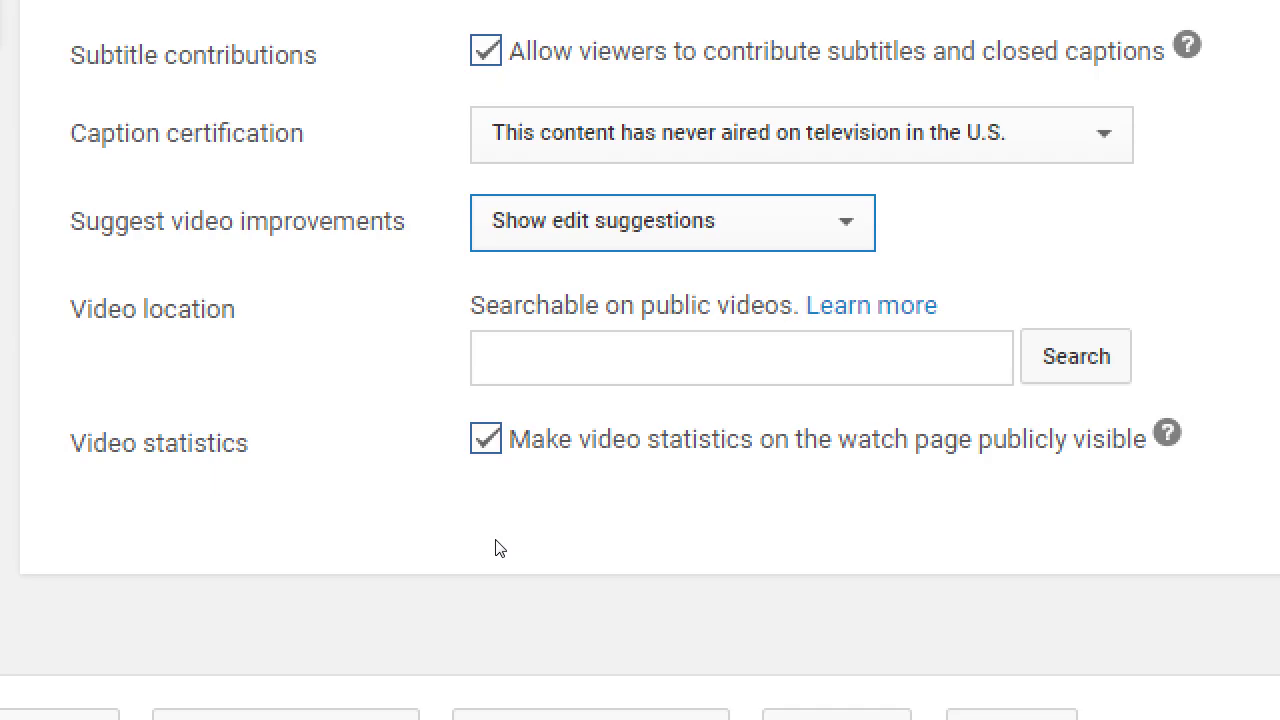
{"action": "key", "text": "Tab"}
{"action": "key", "text": "Tab"}
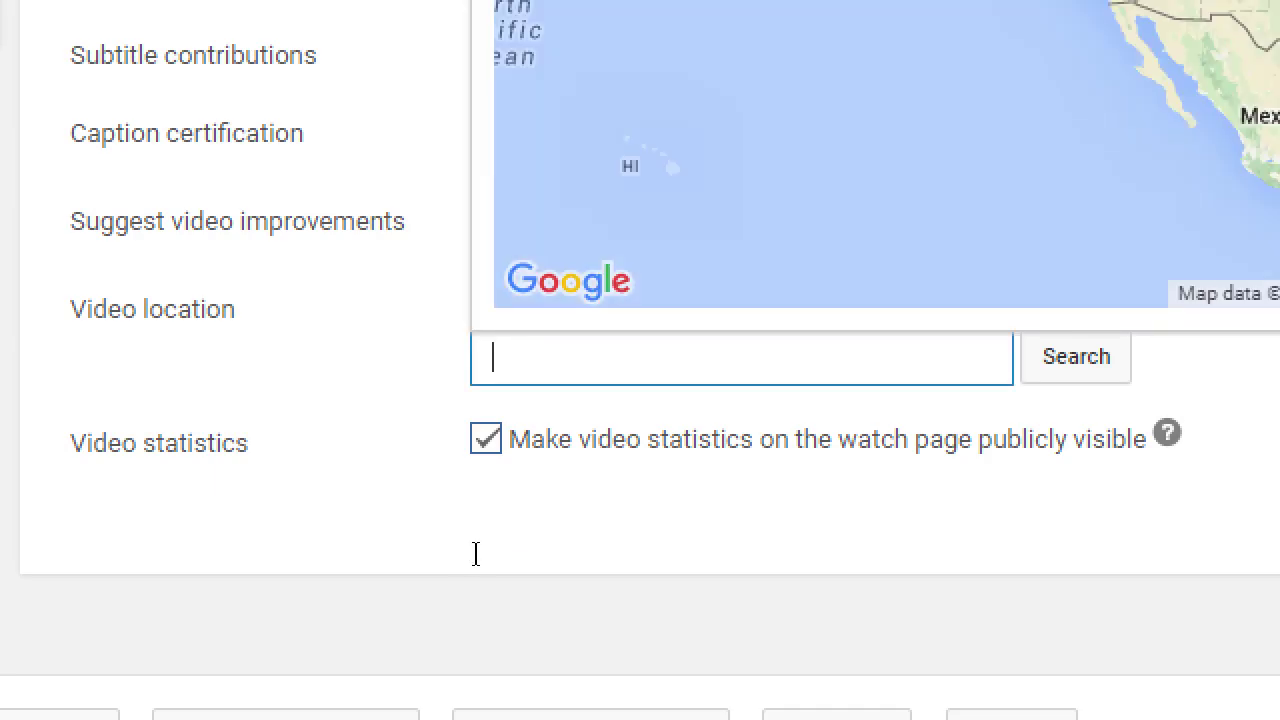
{"action": "type", "text": "92154"}
{"action": "key", "text": "Return"}
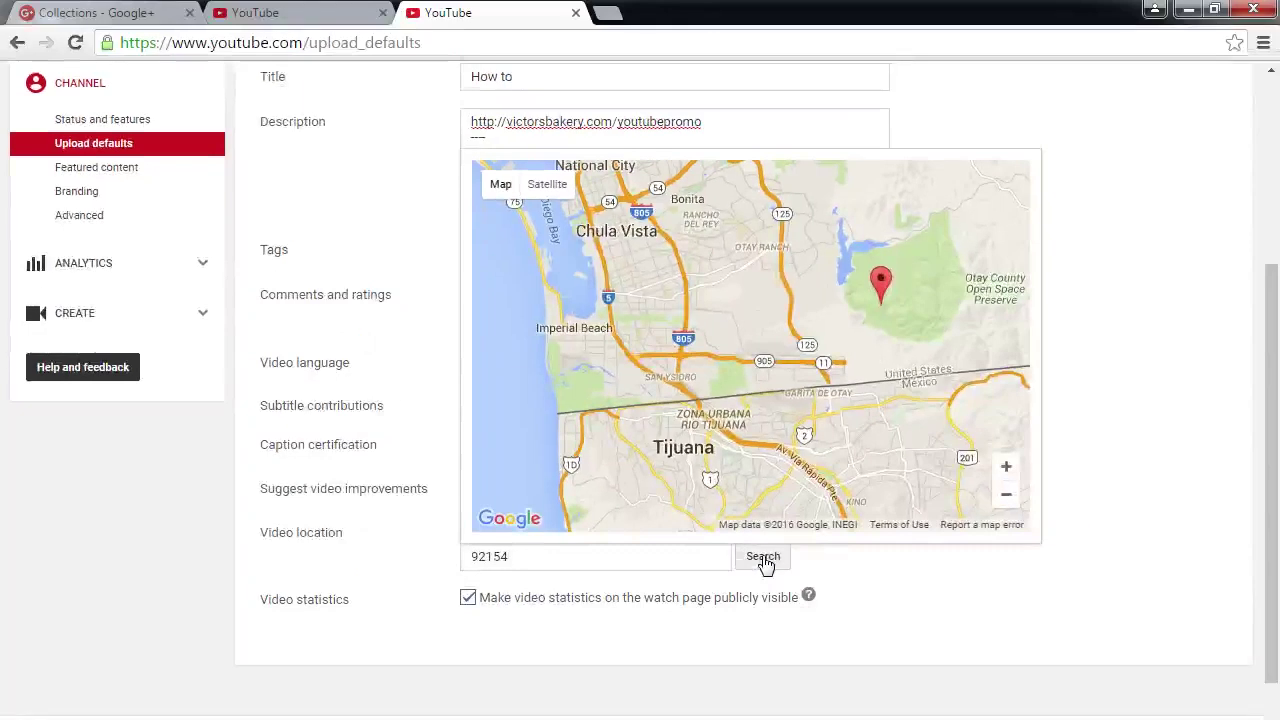
{"action": "mouse_move", "coordinate": [883, 296]}
{"action": "left_mouse_down"}
{"action": "mouse_move", "coordinate": [832, 328]}
{"action": "mouse_move", "coordinate": [750, 333]}
{"action": "mouse_move", "coordinate": [763, 346]}
{"action": "left_mouse_up"}
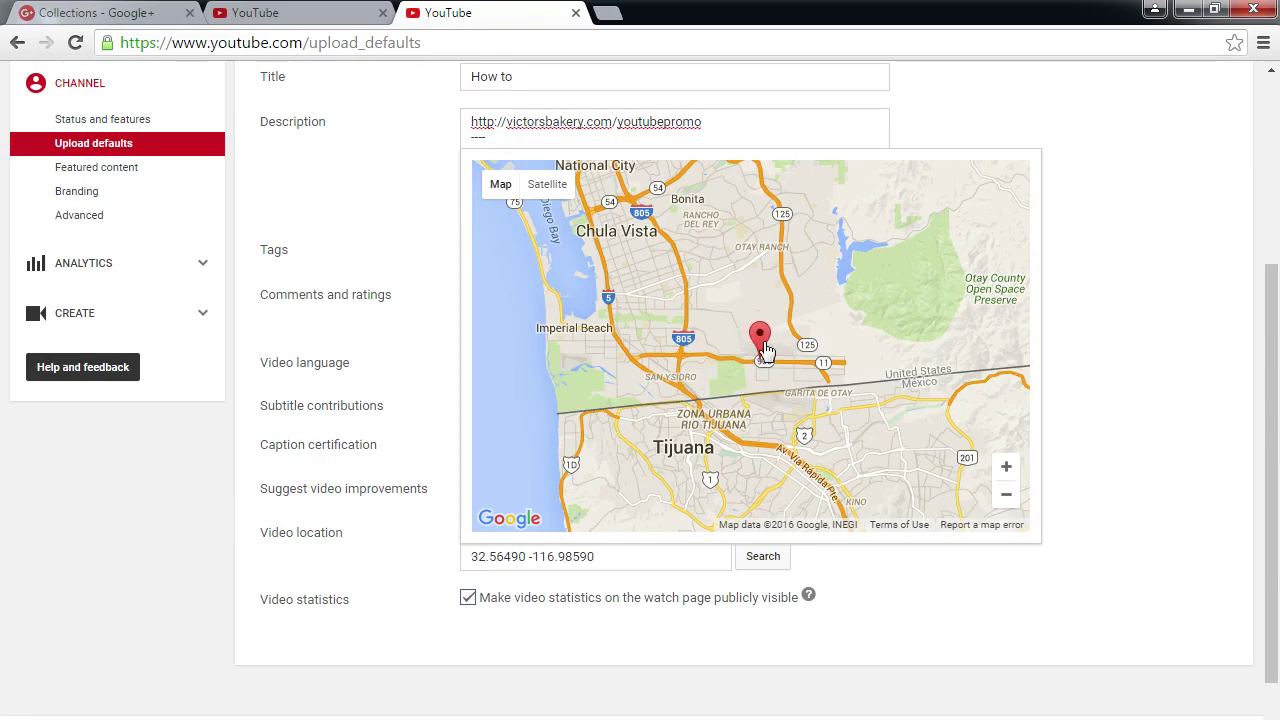
{"action": "left_click", "coordinate": [972, 588]}
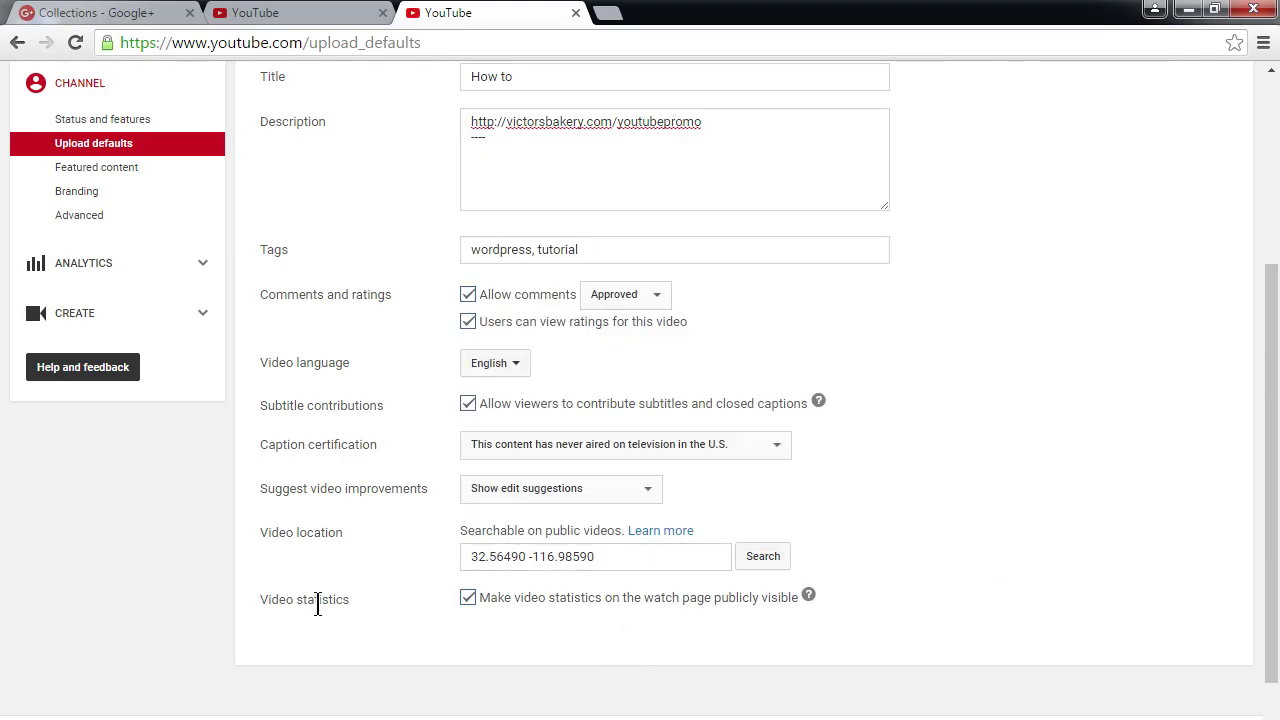
Keep video statistics publicly visible on the watch page and save the upload defaults.
{"action": "scroll", "coordinate": [317, 603], "scroll_direction": "up", "scroll_amount": 5}
{"action": "scroll", "coordinate": [334, 591], "scroll_direction": "down", "scroll_amount": 2}
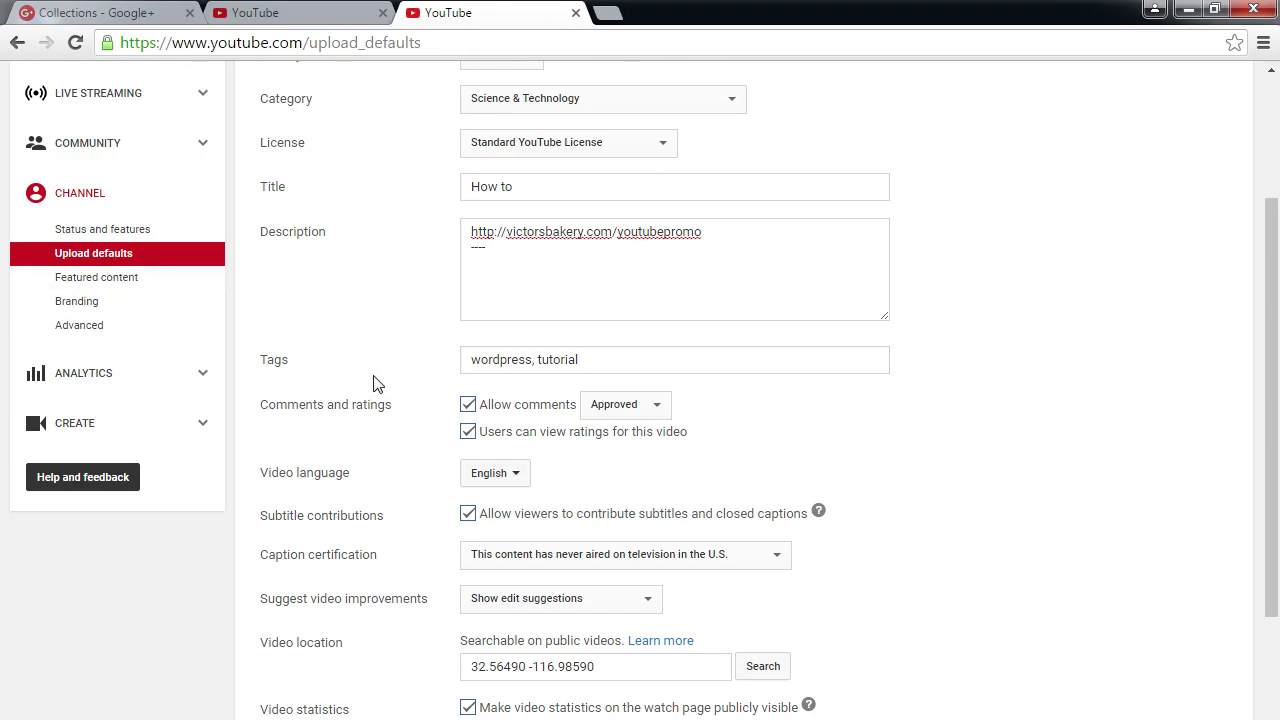
{"action": "scroll", "coordinate": [423, 430], "scroll_direction": "down", "scroll_amount": 2}
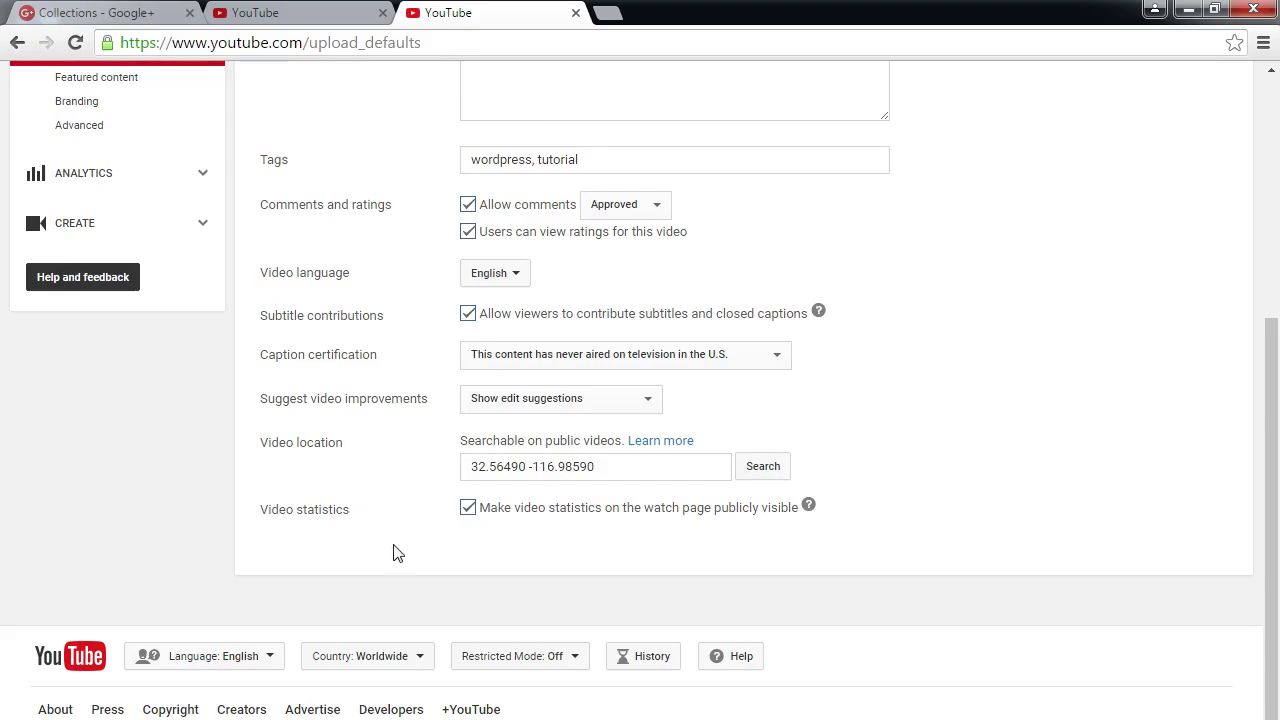
{"action": "left_click", "coordinate": [467, 508]}
{"action": "left_click", "coordinate": [467, 508]}
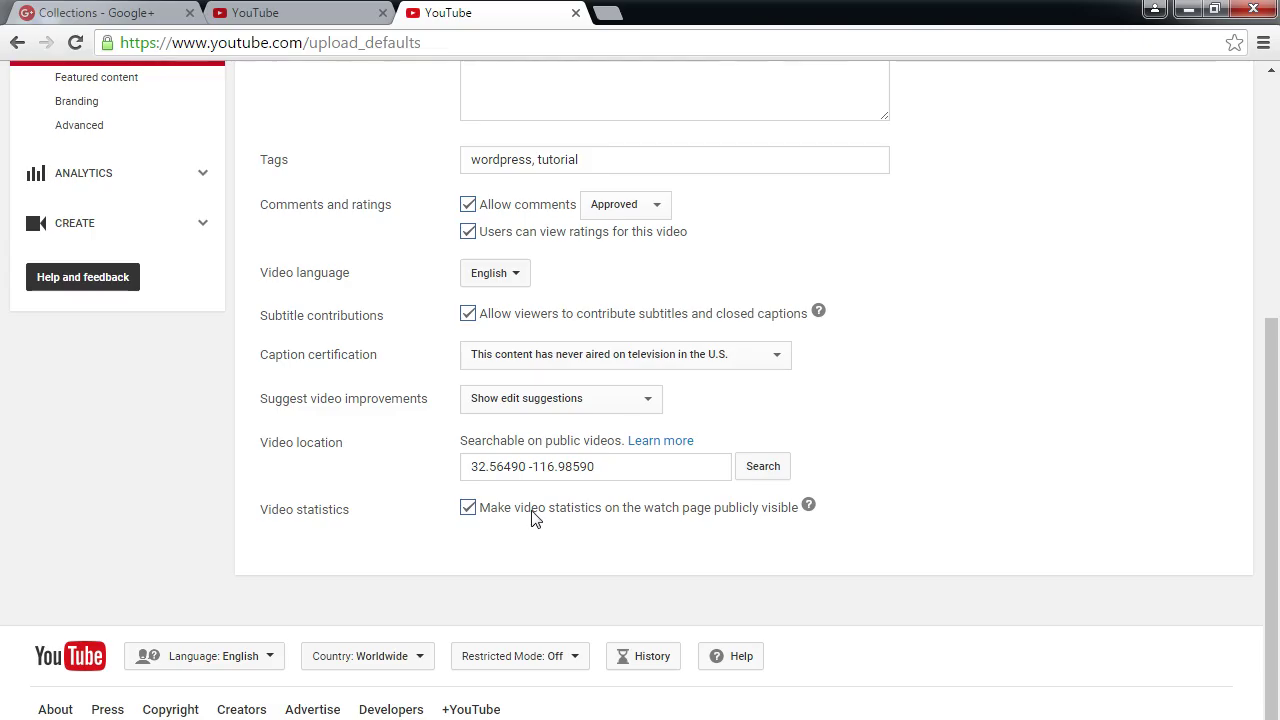
{"action": "scroll", "coordinate": [533, 517], "scroll_direction": "up", "scroll_amount": 5}
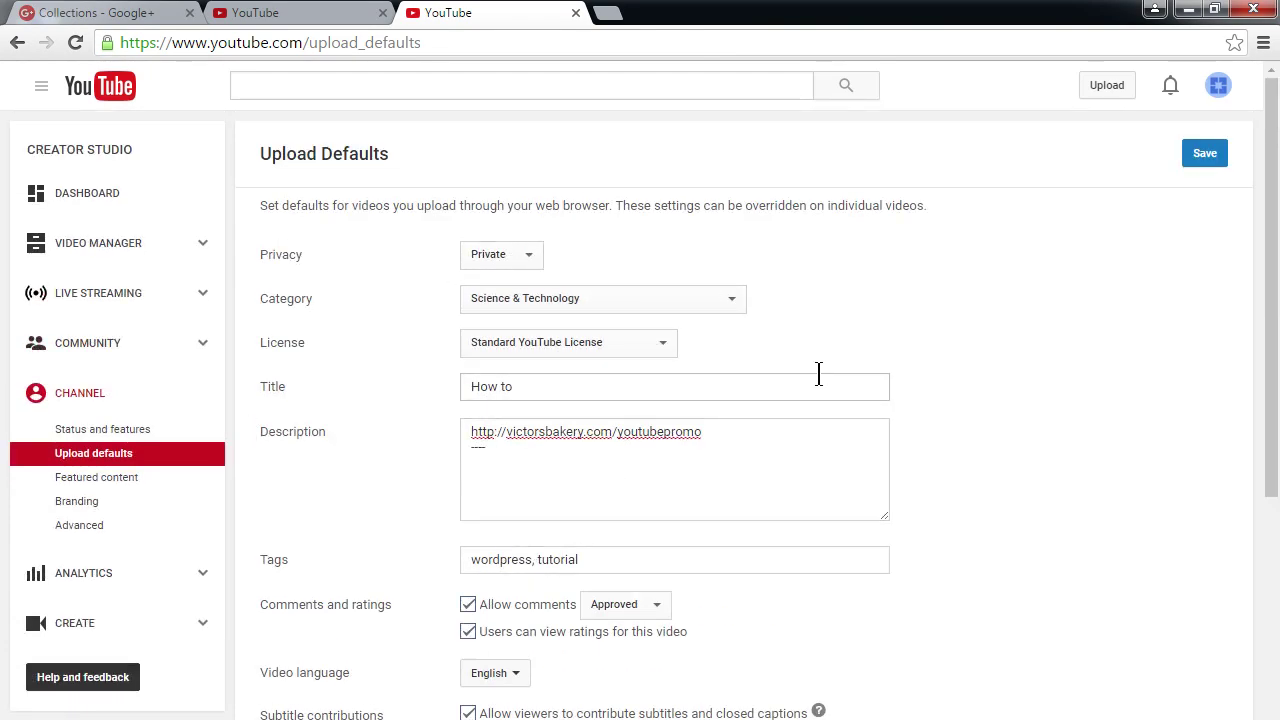
{"action": "left_click", "coordinate": [1214, 162]}
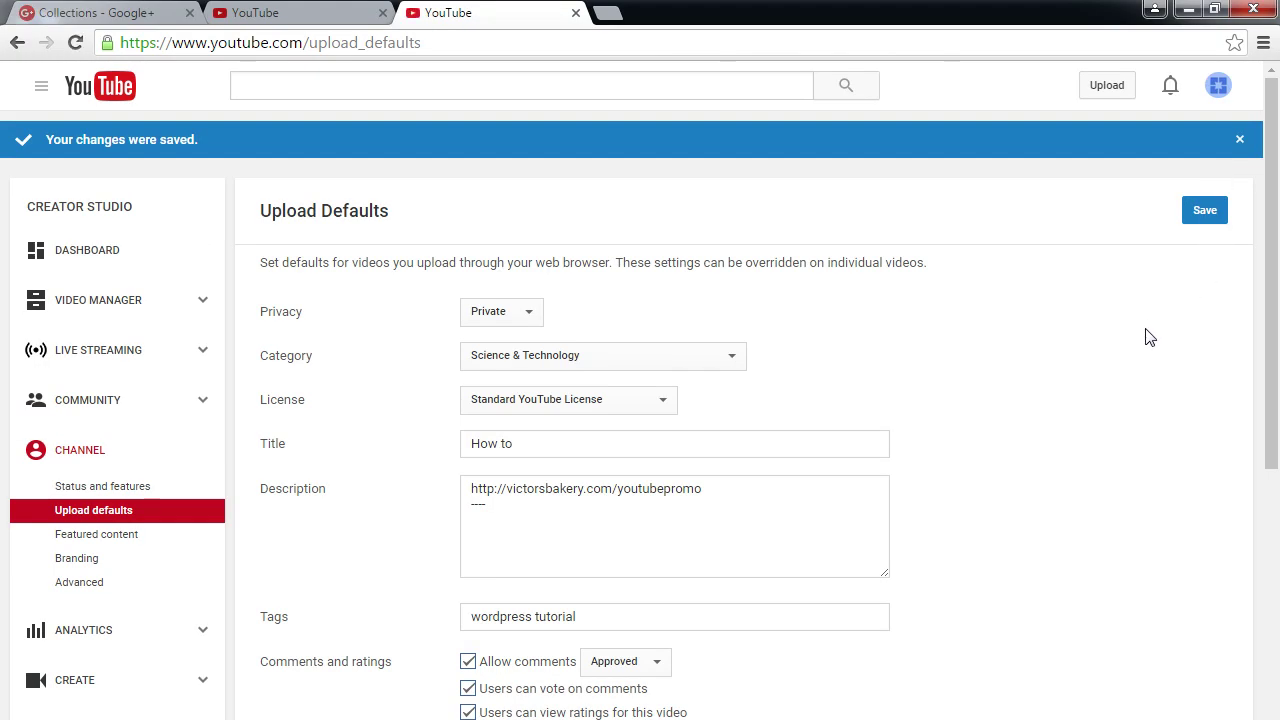
Review the saved upload defaults, including the list of caption certification choices.
{"action": "scroll", "coordinate": [1072, 320], "scroll_direction": "down", "scroll_amount": 5}
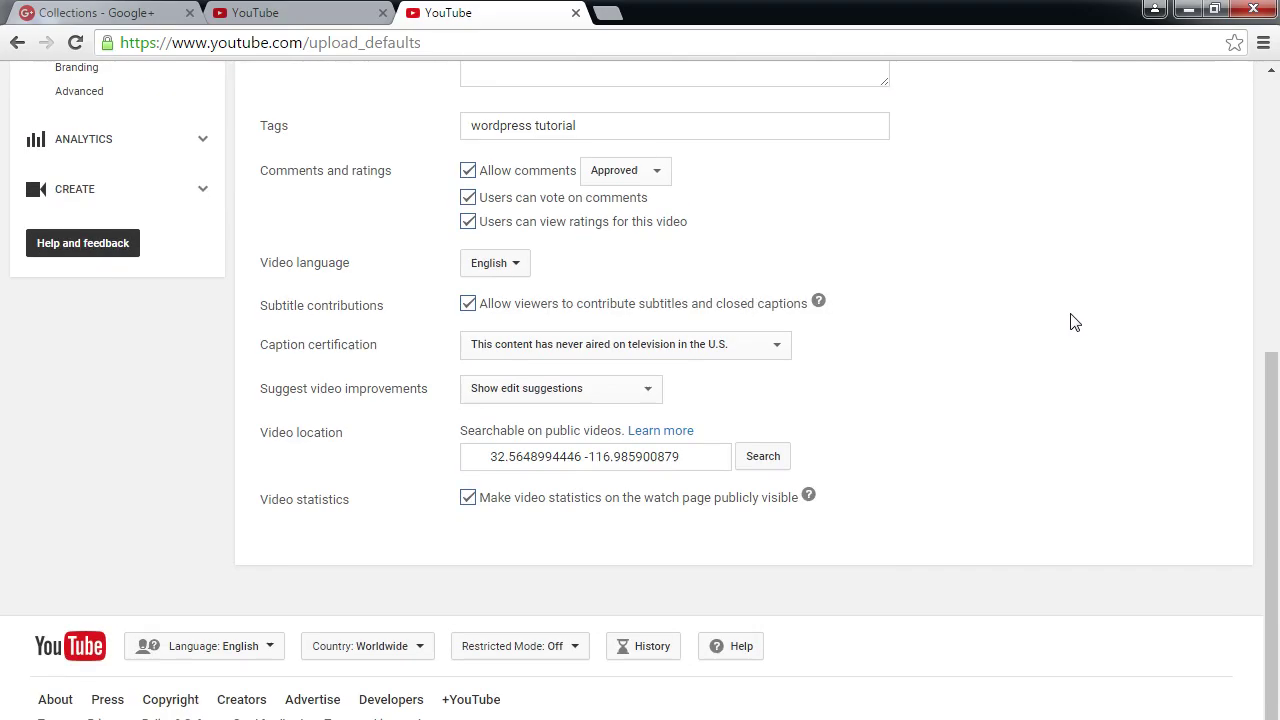
{"action": "scroll", "coordinate": [1068, 320], "scroll_direction": "up", "scroll_amount": 5}
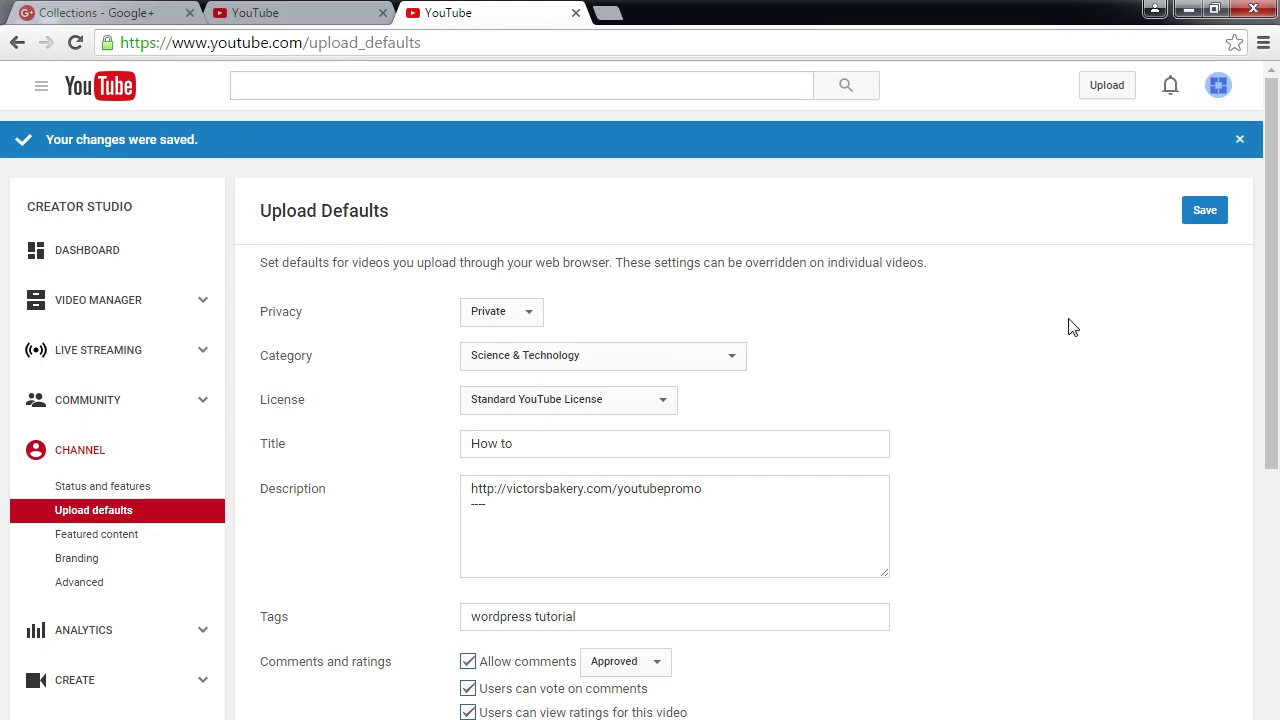
{"action": "scroll", "coordinate": [1120, 403], "scroll_direction": "down", "scroll_amount": 5}
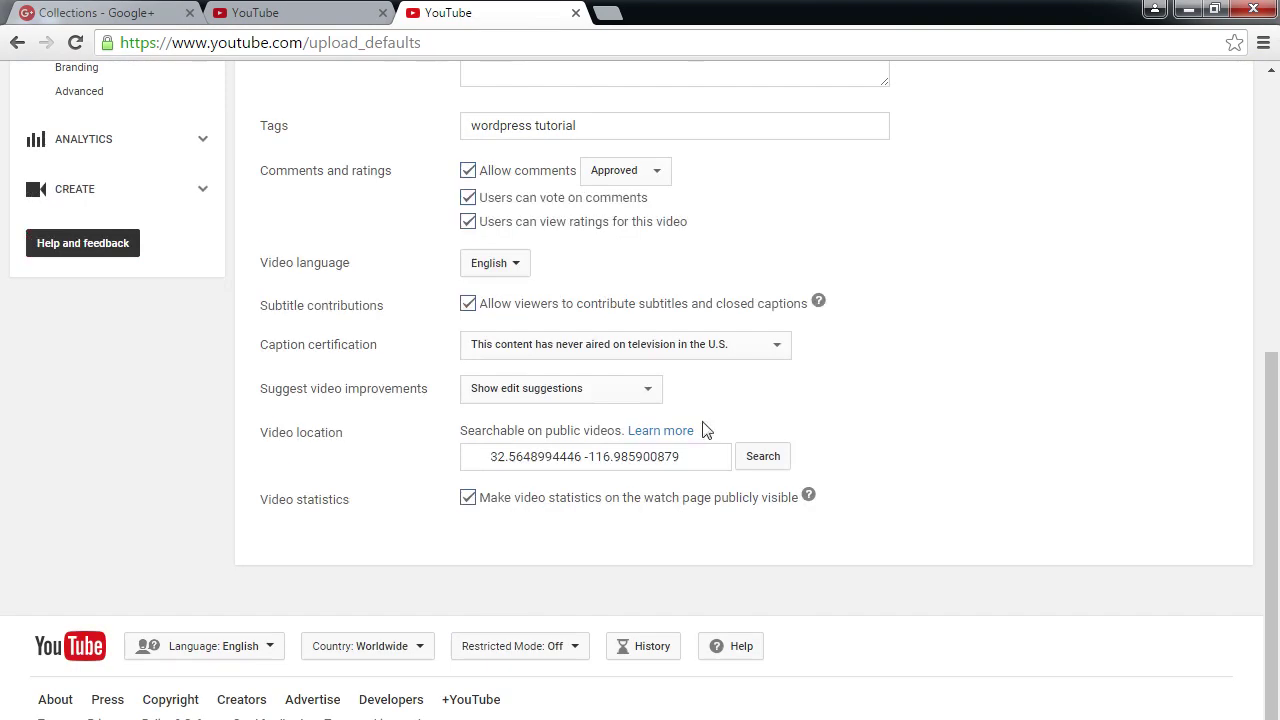
{"action": "left_click", "coordinate": [578, 350]}
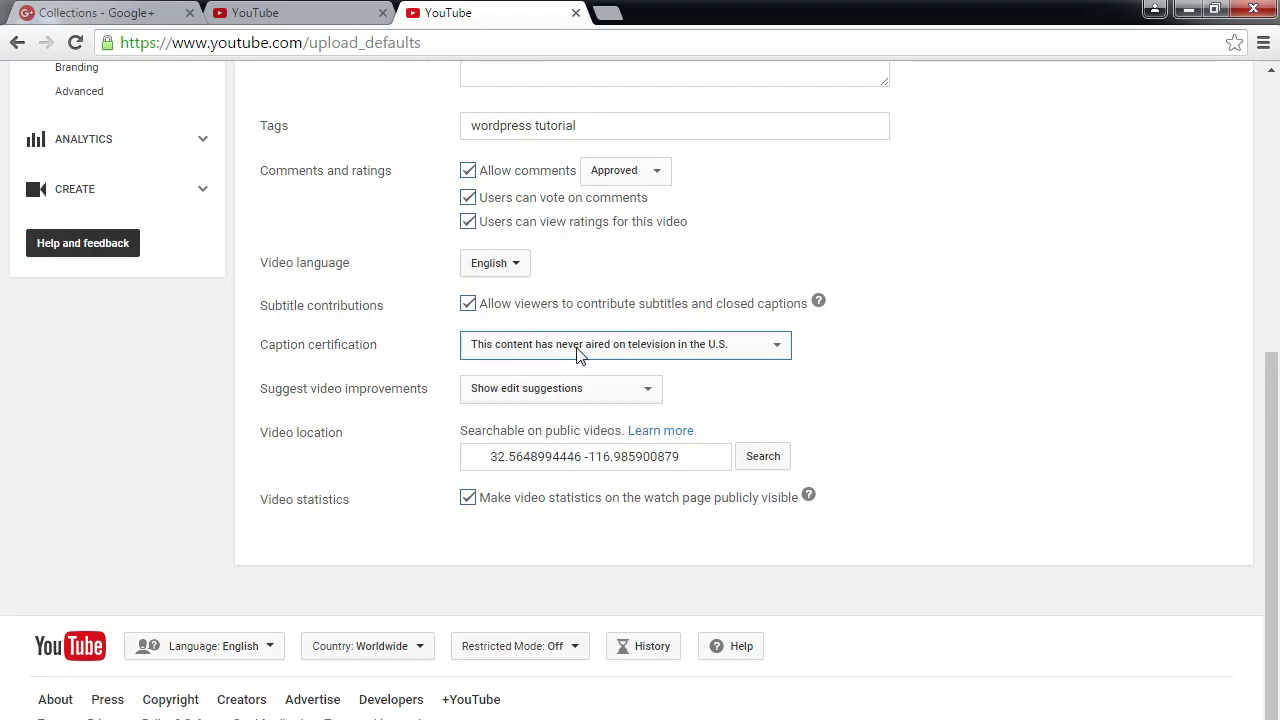
{"action": "left_click", "coordinate": [692, 356]}
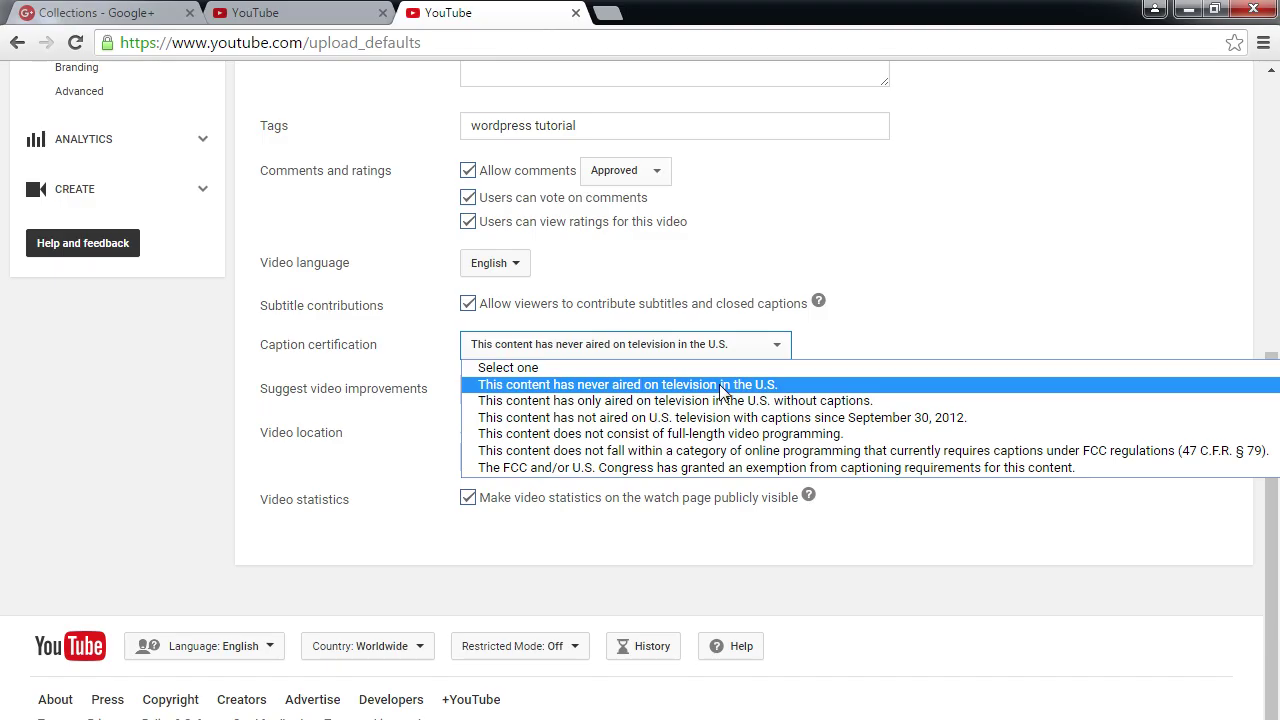
{"action": "left_click", "coordinate": [812, 347]}
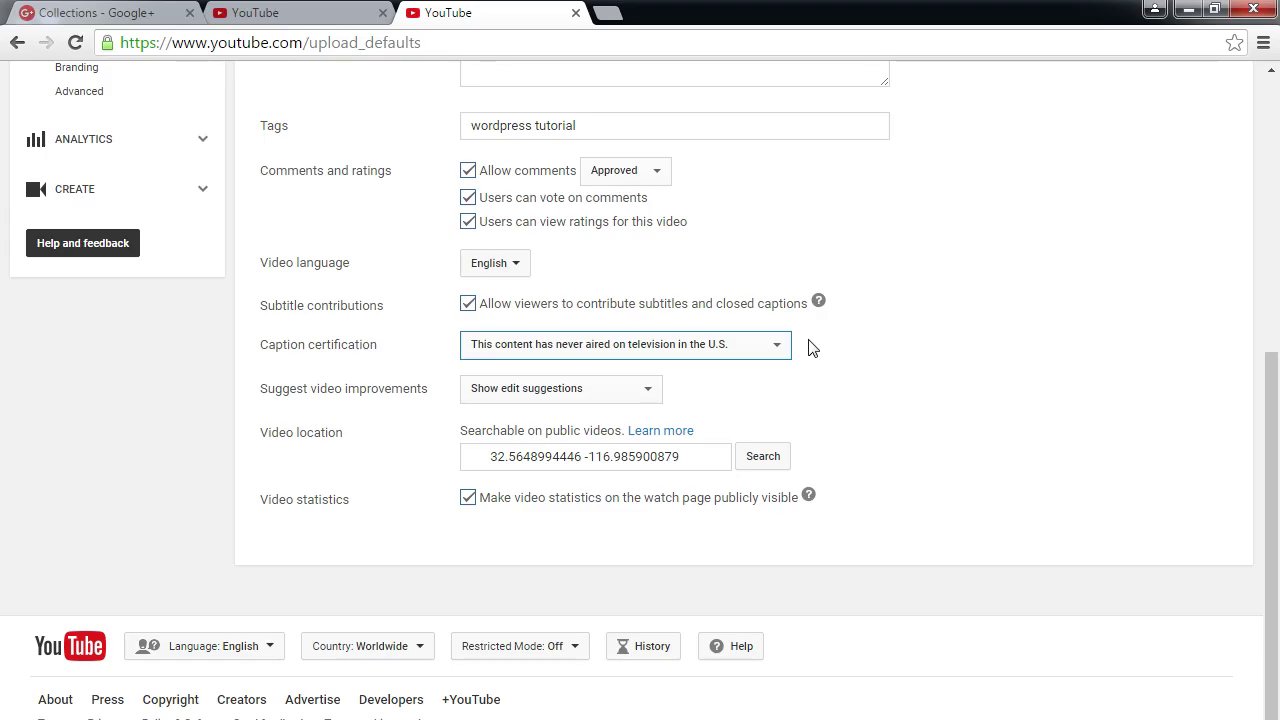
{"action": "left_click", "coordinate": [782, 362]}
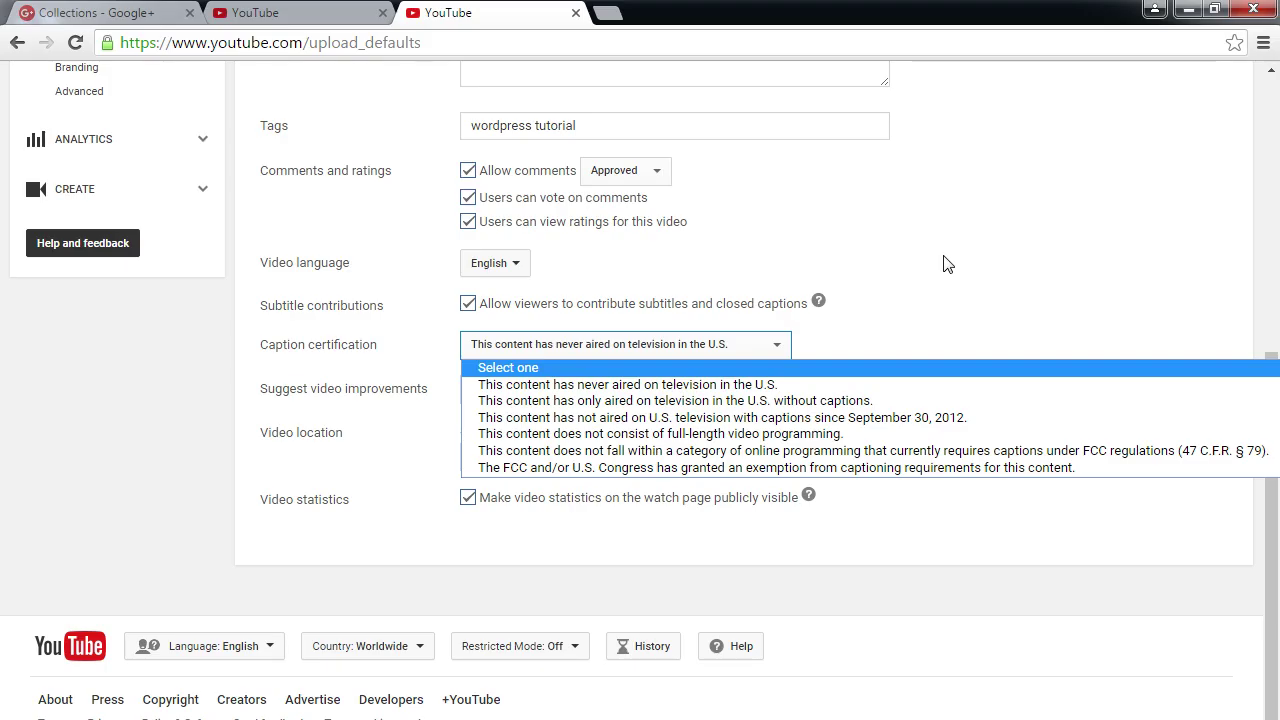
{"action": "left_click", "coordinate": [255, 332]}
{"action": "scroll", "coordinate": [255, 332], "scroll_direction": "up", "scroll_amount": 5}
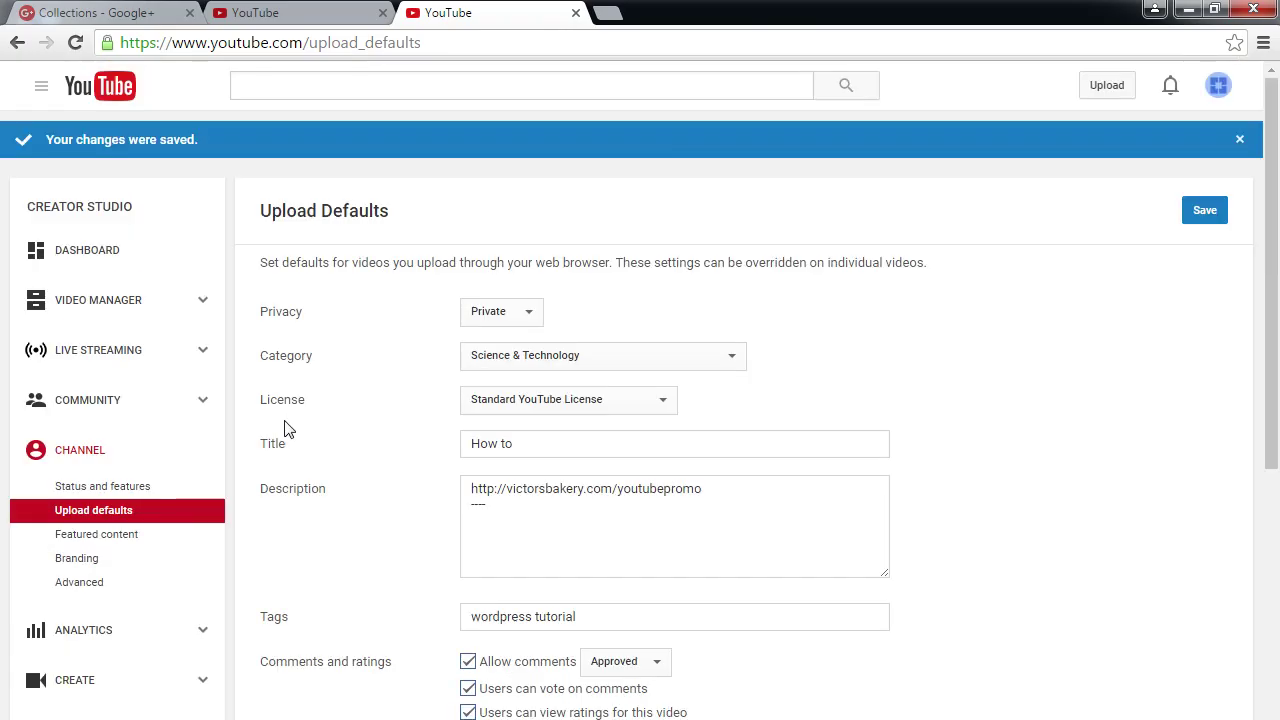
Check the account menu and open the channel's Featured content settings.
{"action": "left_click", "coordinate": [1217, 88]}
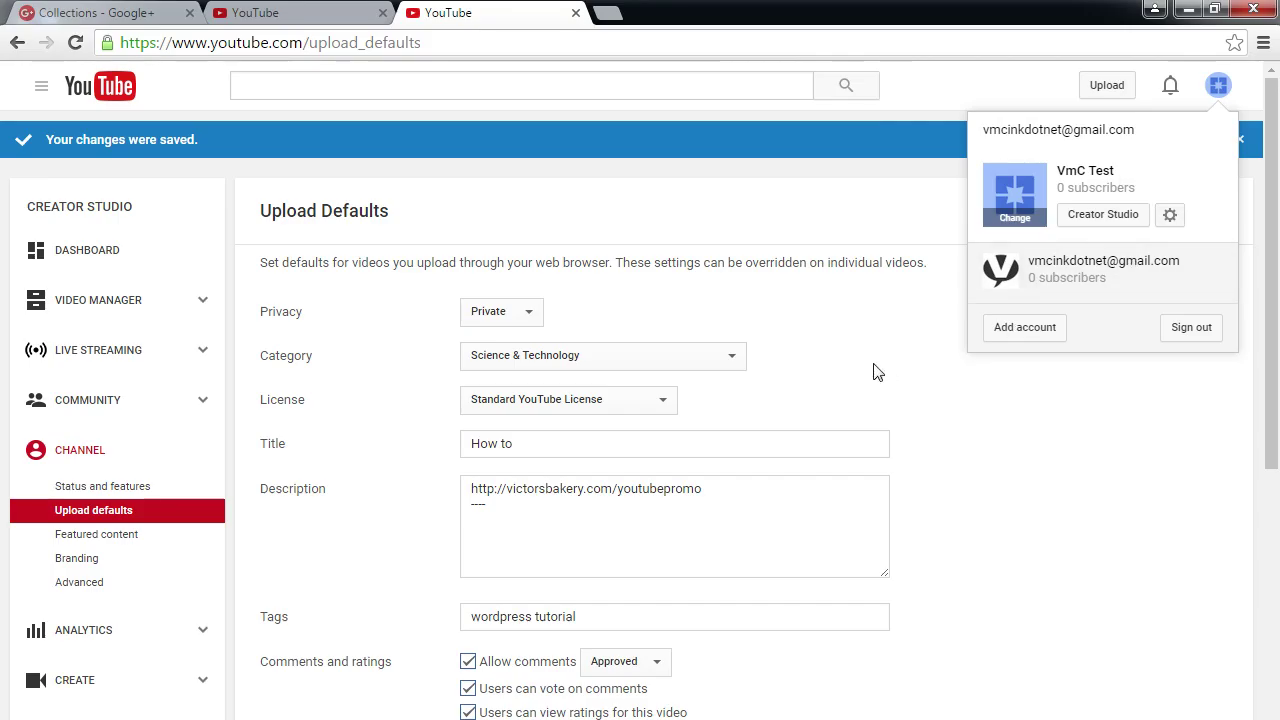
{"action": "scroll", "coordinate": [875, 370], "scroll_direction": "down", "scroll_amount": 5}
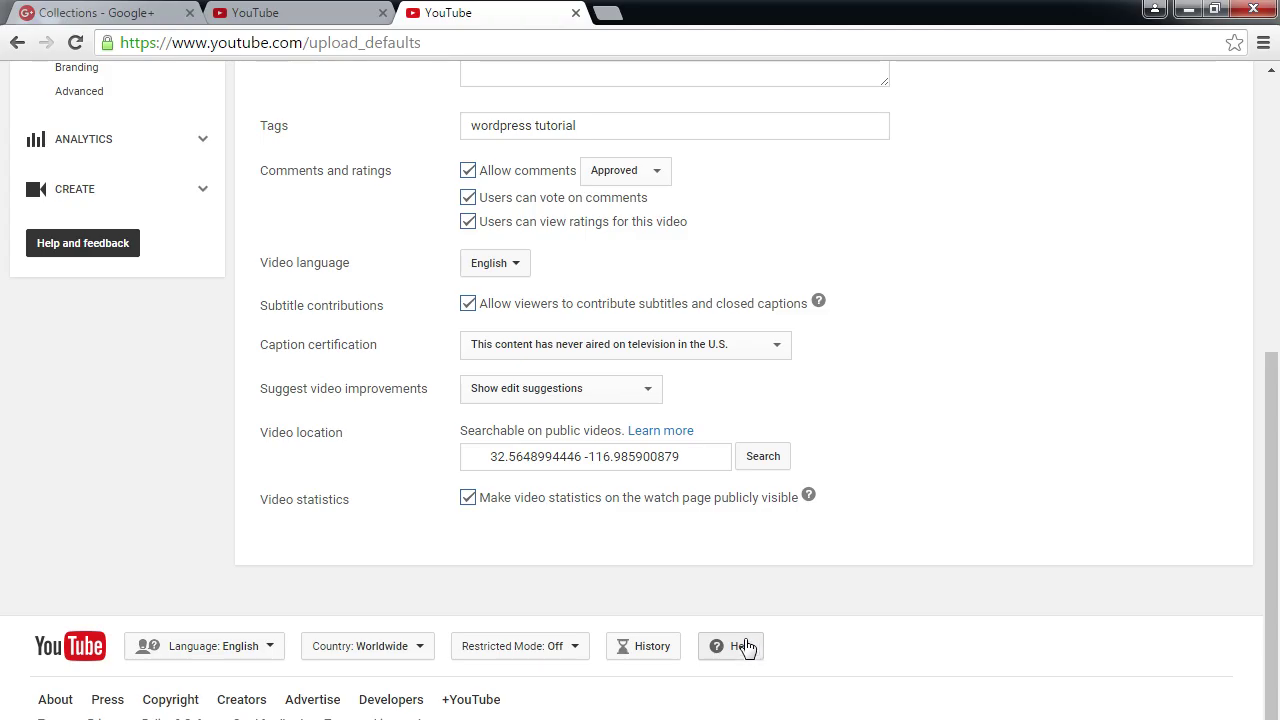
{"action": "scroll", "coordinate": [749, 651], "scroll_direction": "up", "scroll_amount": 3}
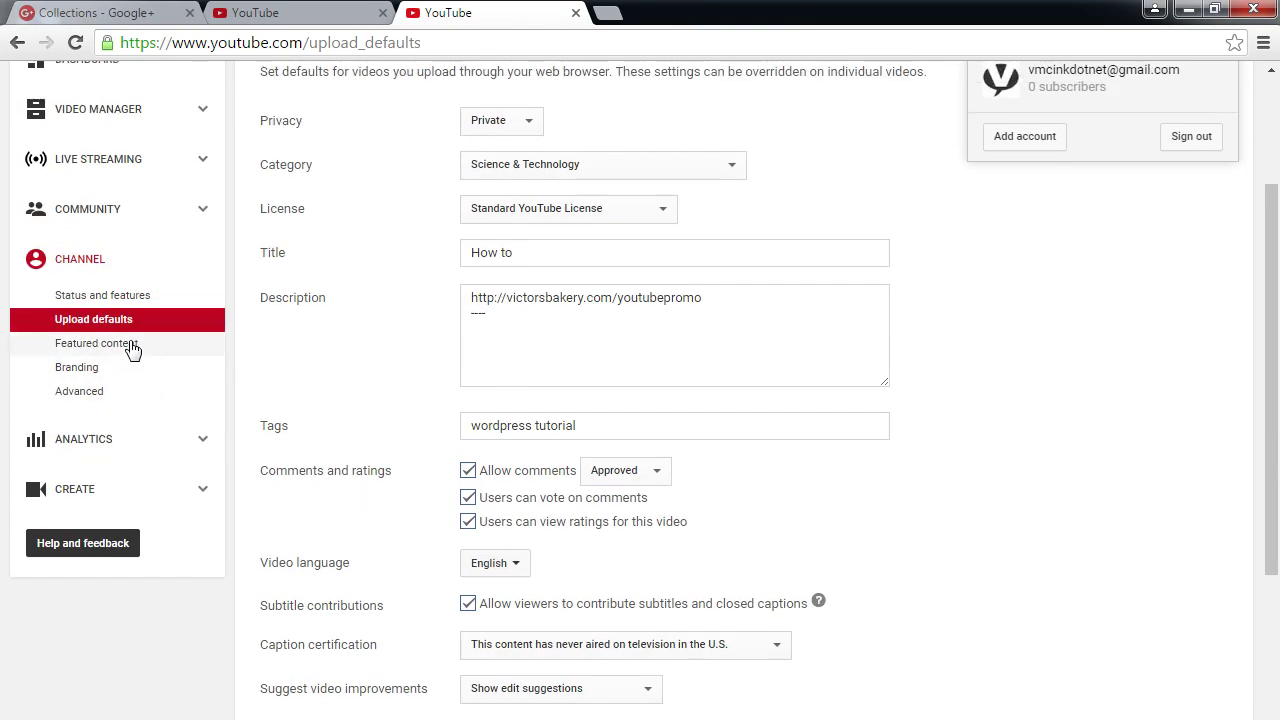
{"action": "scroll", "coordinate": [171, 443], "scroll_direction": "up", "scroll_amount": 2}
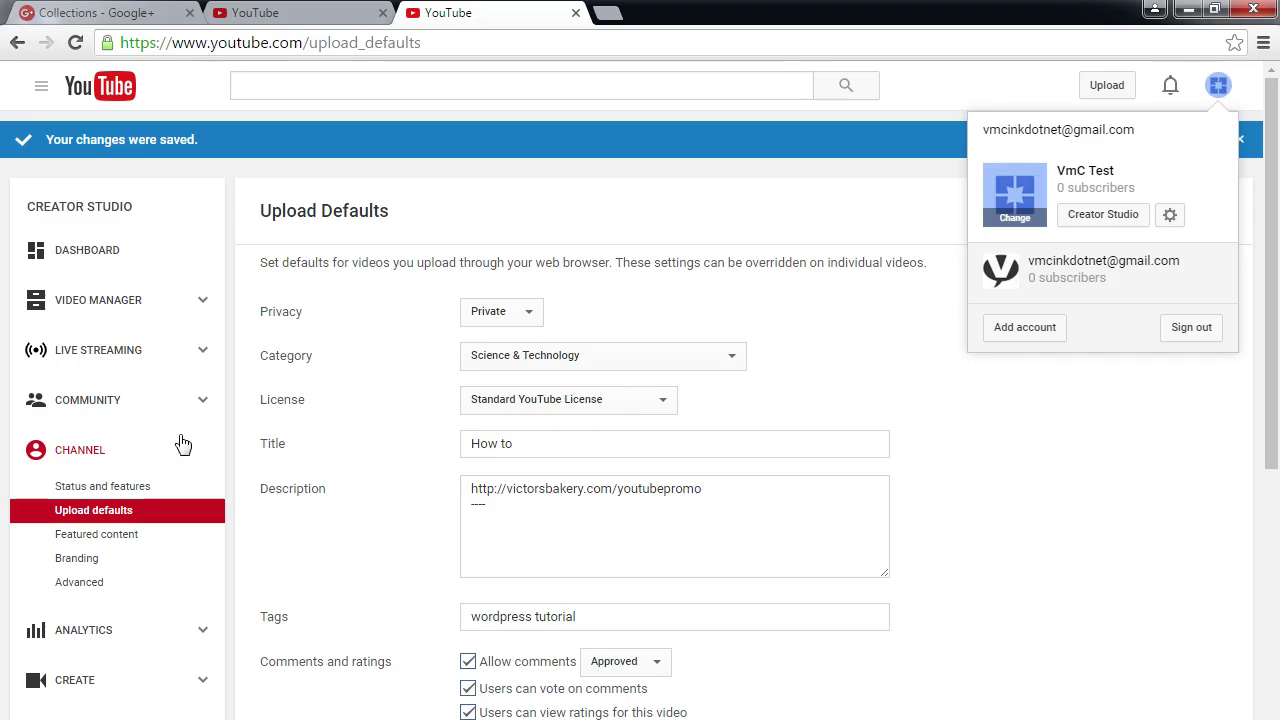
{"action": "left_click", "coordinate": [140, 538]}
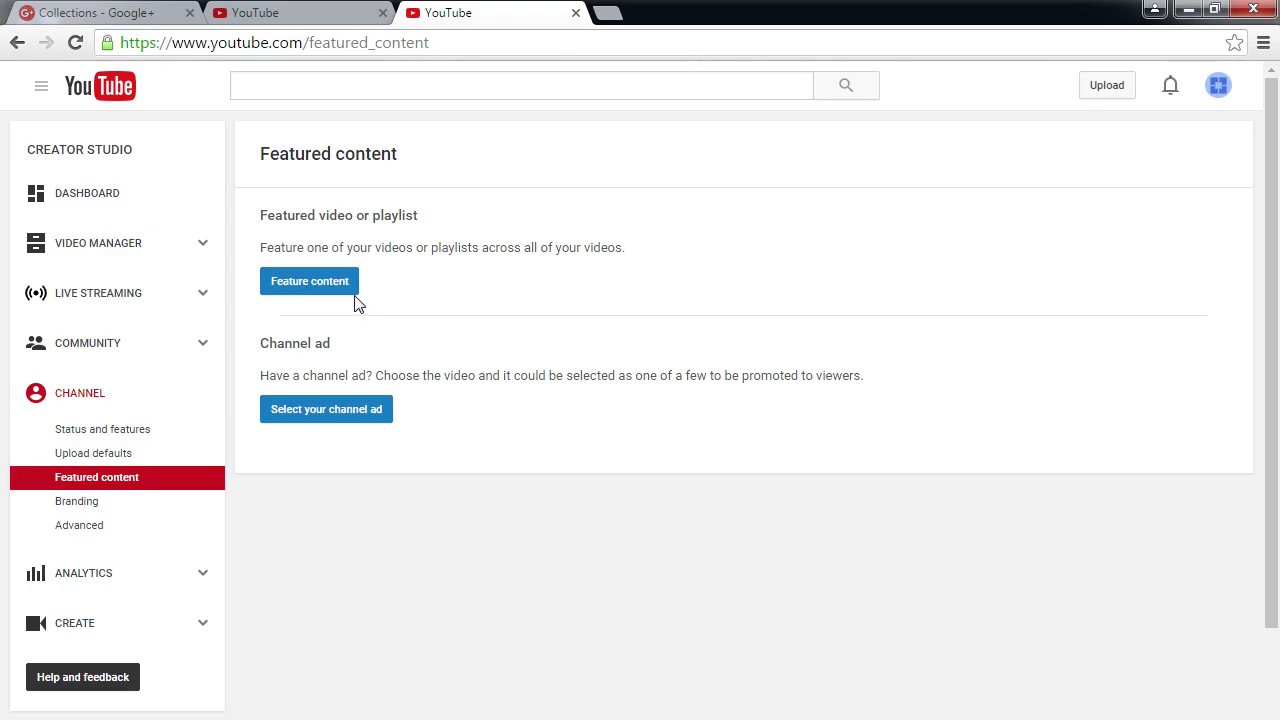
Open j.mp/vmcfinance in a new tab, pause its channel video, and compare the channel page with the Featured content settings.
{"action": "key", "text": "ctrl+t"}
{"action": "type", "text": "j.mp/vmcfinanc"}
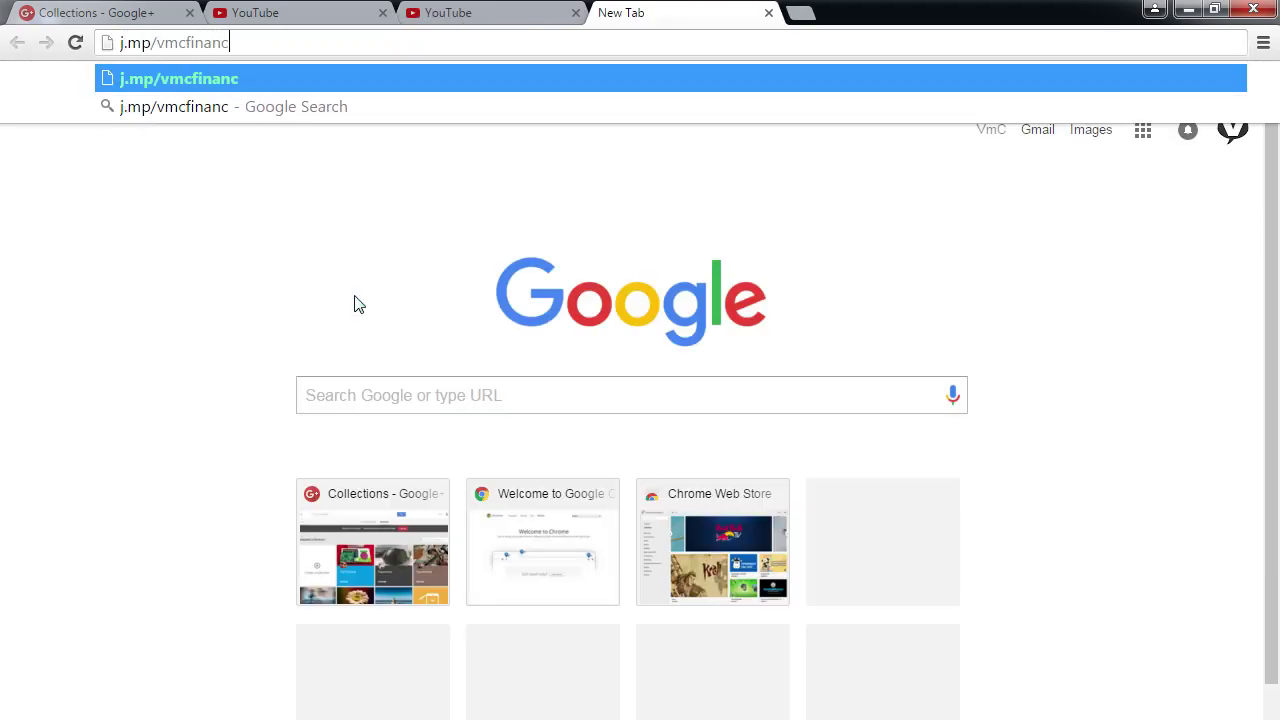
{"action": "type", "text": "e"}
{"action": "key", "text": "Return"}
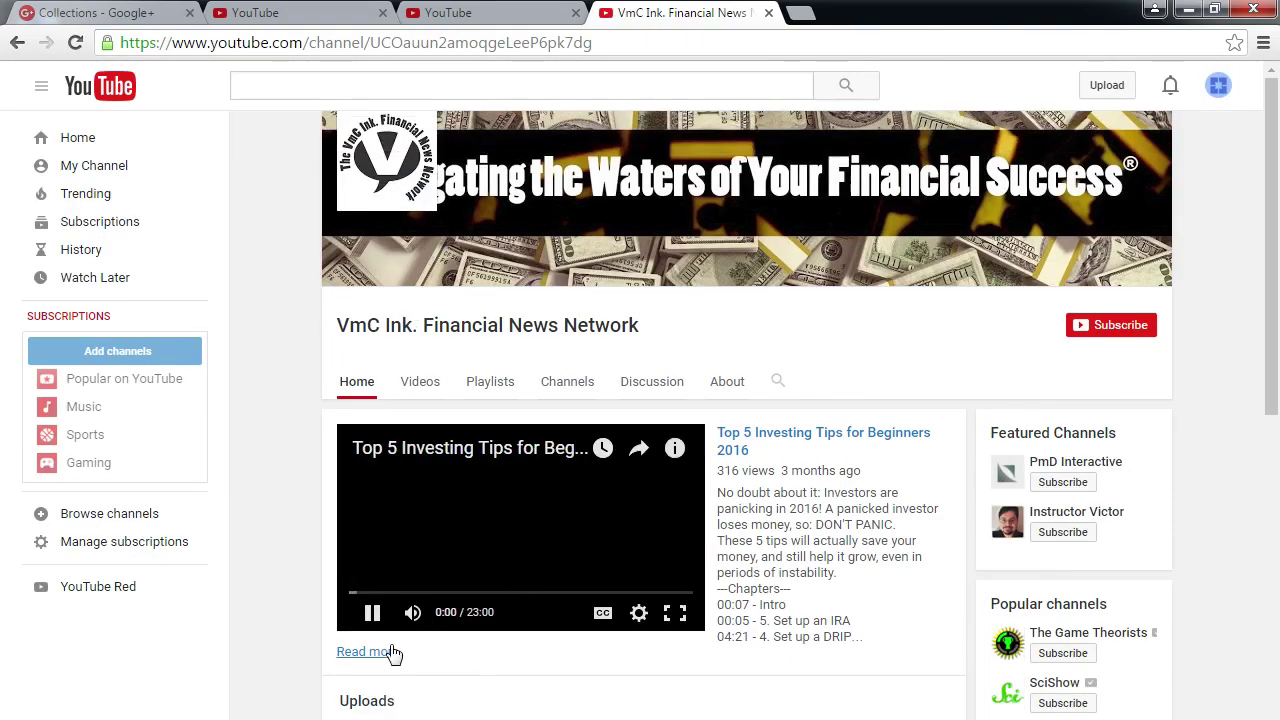
{"action": "left_click", "coordinate": [372, 614]}
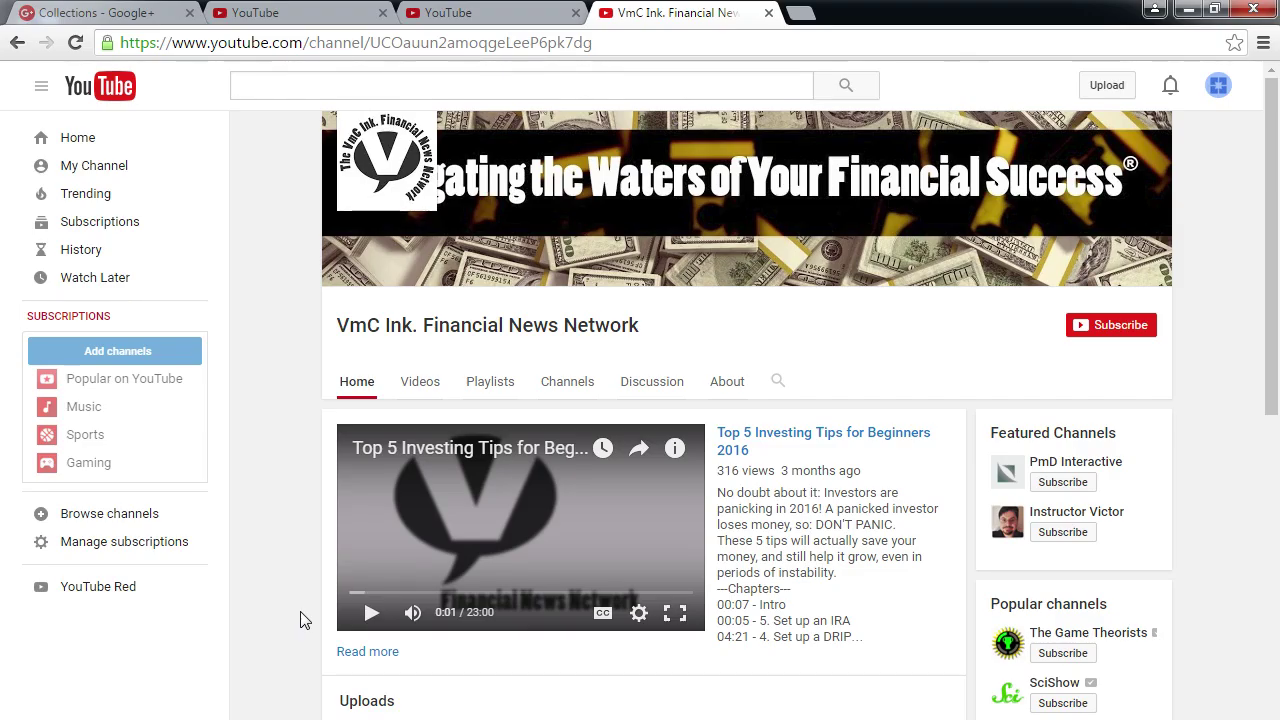
{"action": "left_click", "coordinate": [461, 11]}
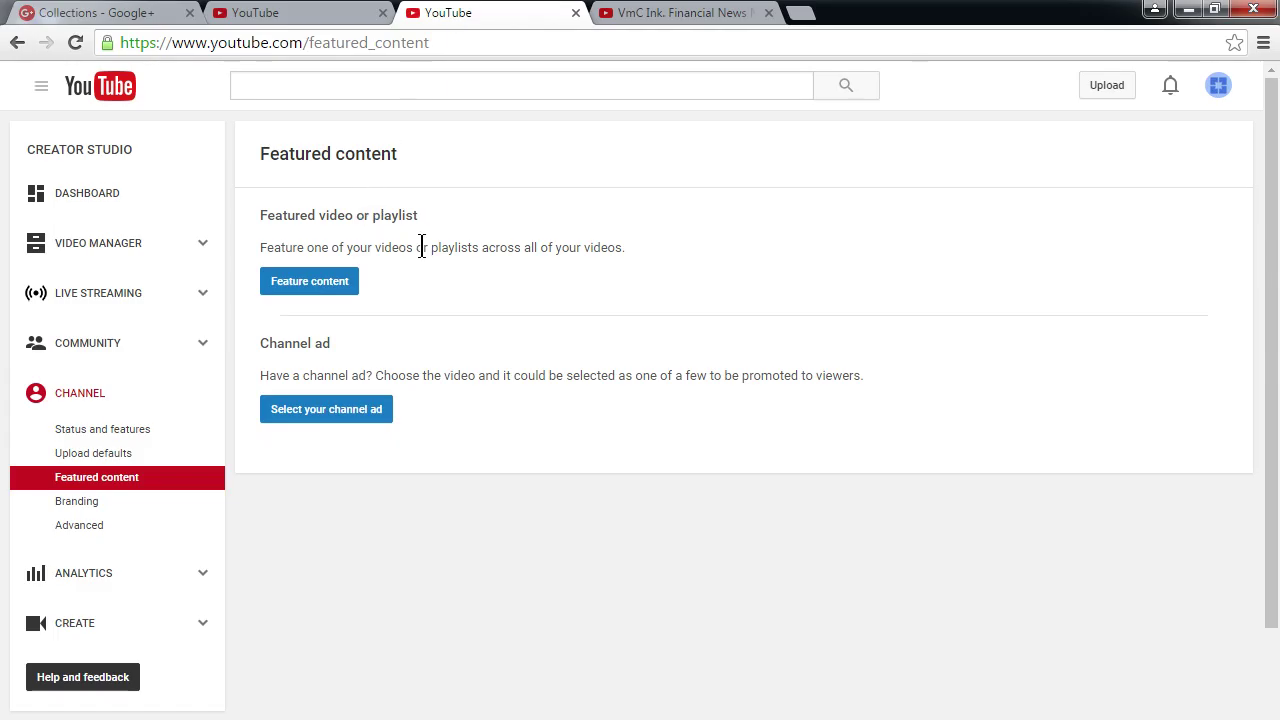
{"action": "left_click", "coordinate": [668, 10]}
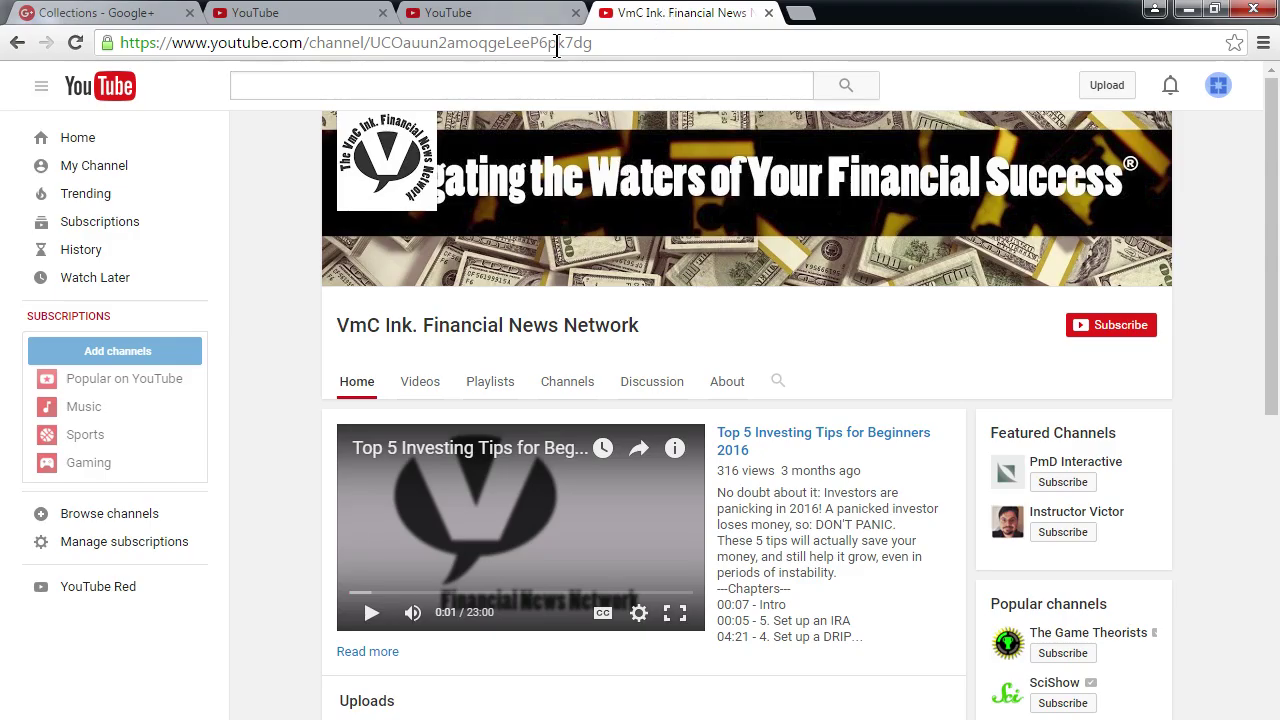
Return to the Featured content settings, read the channel ad description, and check the choices for featuring a video or playlist without saving.
{"action": "left_click", "coordinate": [487, 12]}
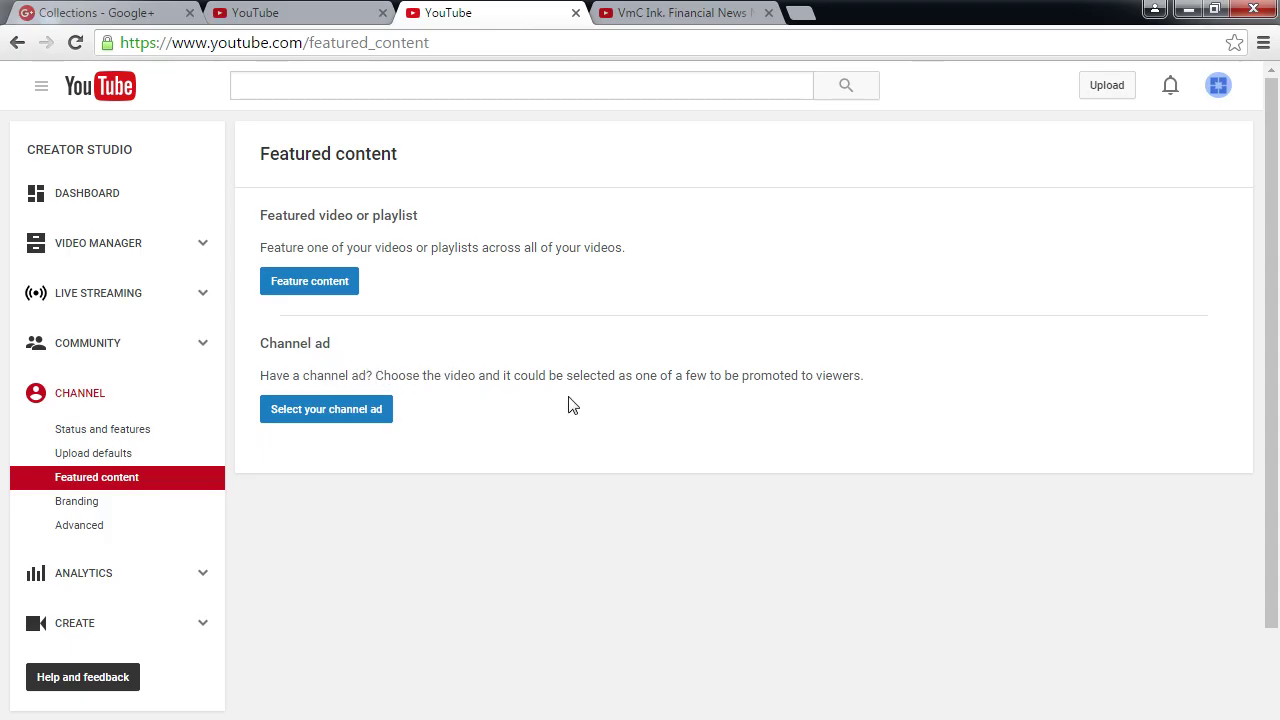
{"action": "left_click_drag", "start_coordinate": [686, 375], "coordinate": [784, 375]}
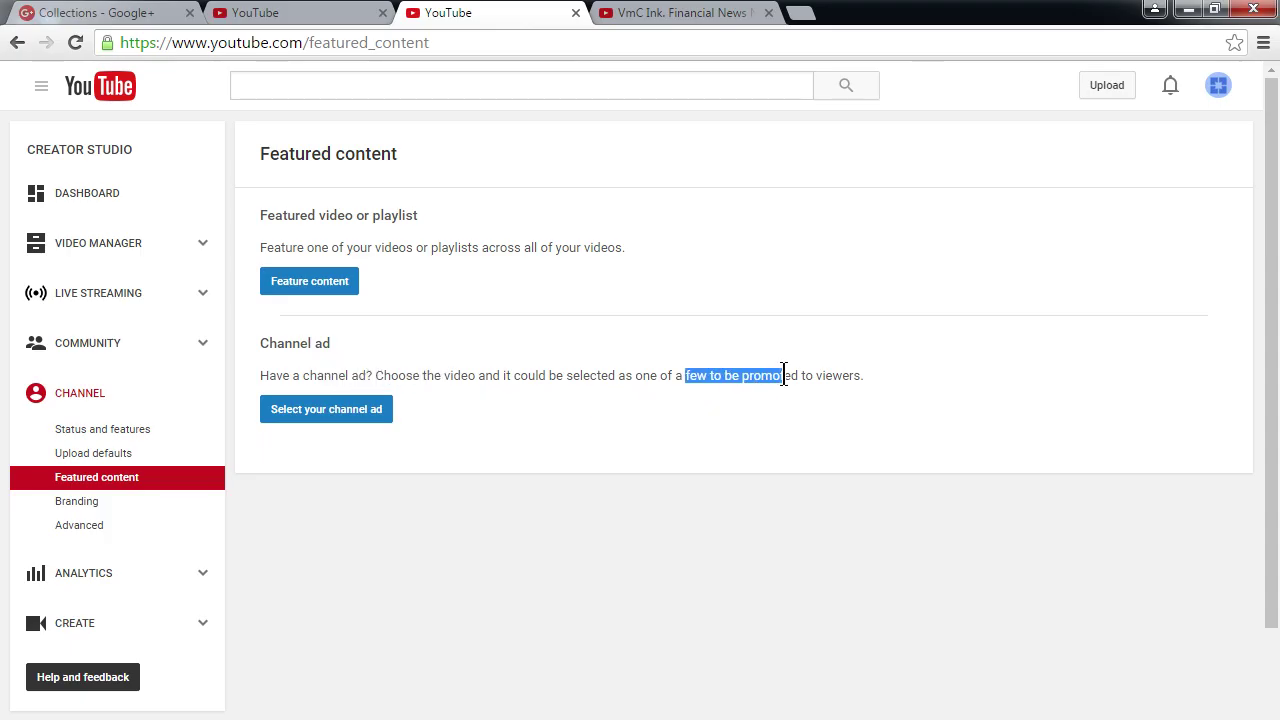
{"action": "left_click_drag", "start_coordinate": [640, 375], "coordinate": [743, 375]}
{"action": "left_click_drag", "start_coordinate": [591, 375], "coordinate": [764, 380]}
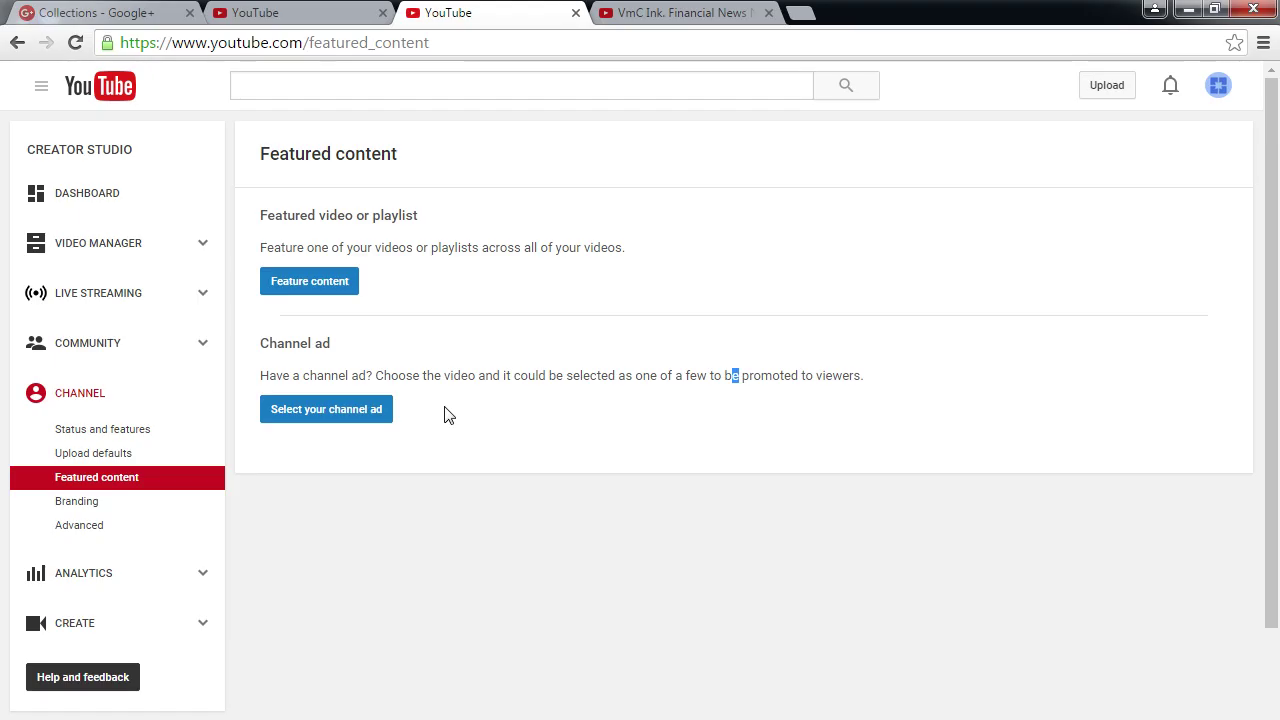
{"action": "left_click", "coordinate": [315, 287]}
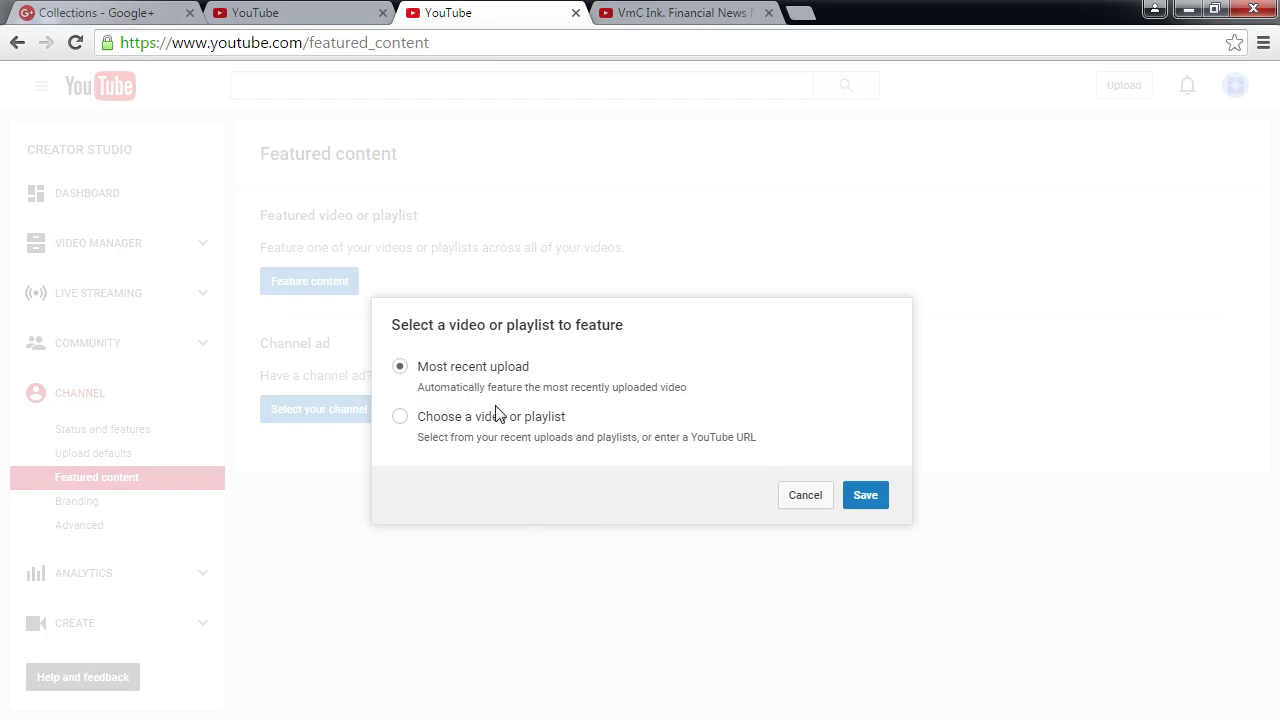
{"action": "left_click", "coordinate": [800, 497]}
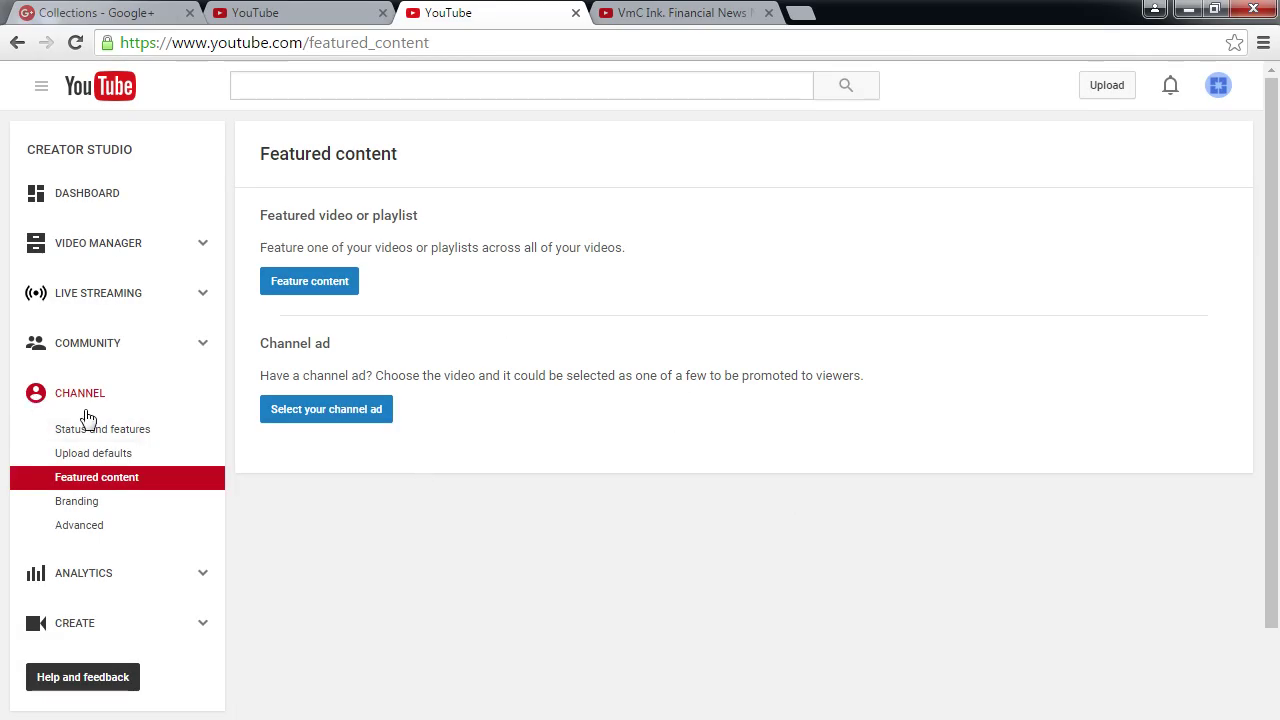
Open the channel's Branding settings, and play the video "Top 5 Investing Tips for Beginners 2016" in the other tab to examine its watermark, pausing it there.
{"action": "left_click", "coordinate": [103, 486]}
{"action": "left_click", "coordinate": [91, 510]}
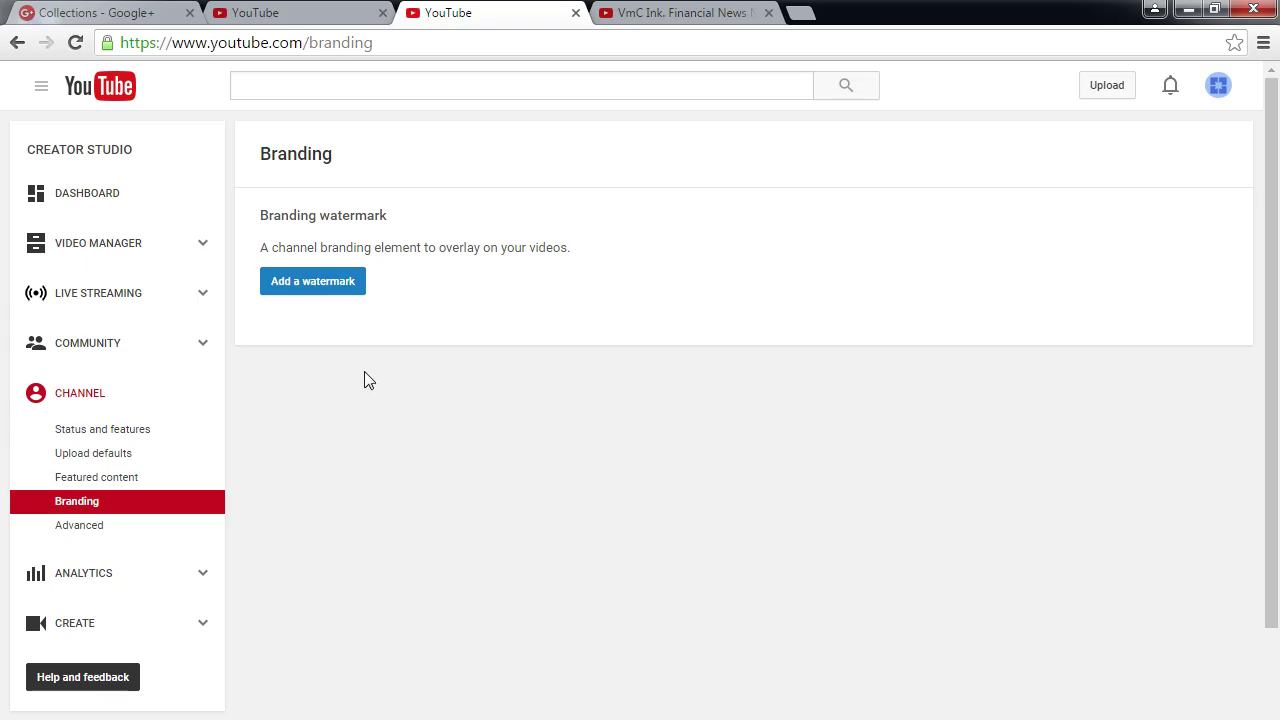
{"action": "left_click", "coordinate": [648, 12]}
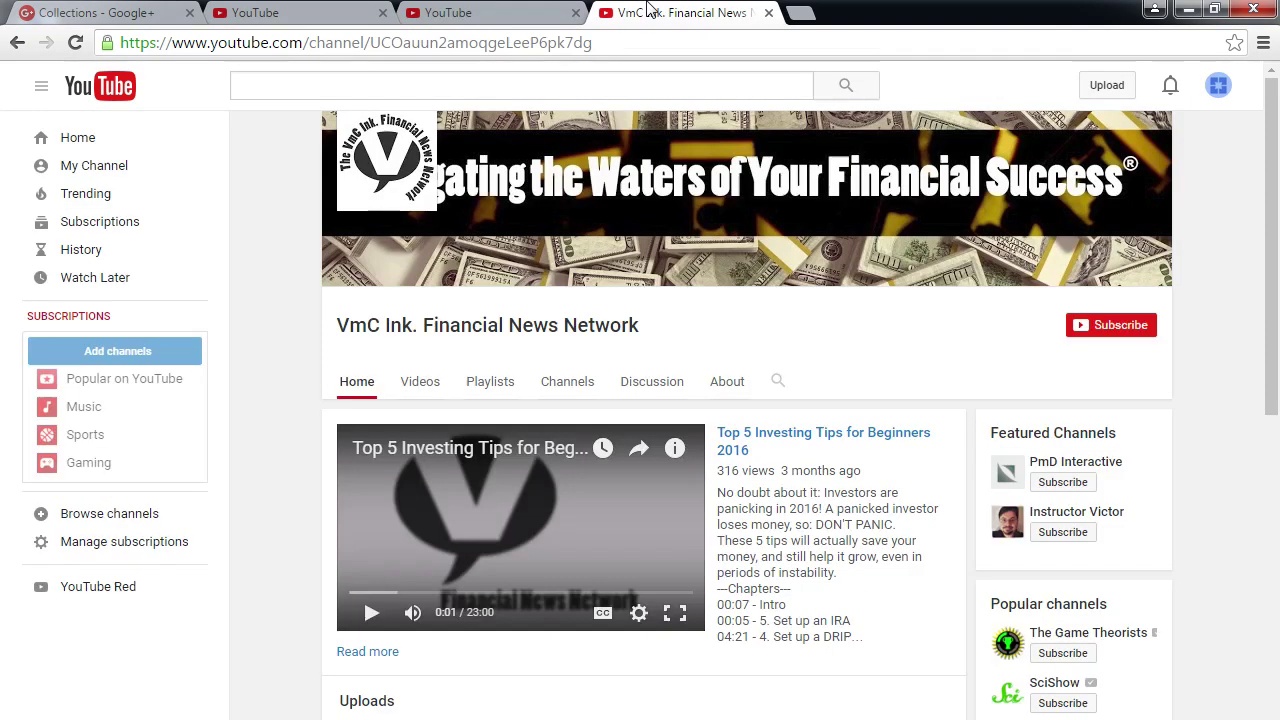
{"action": "left_click", "coordinate": [755, 438]}
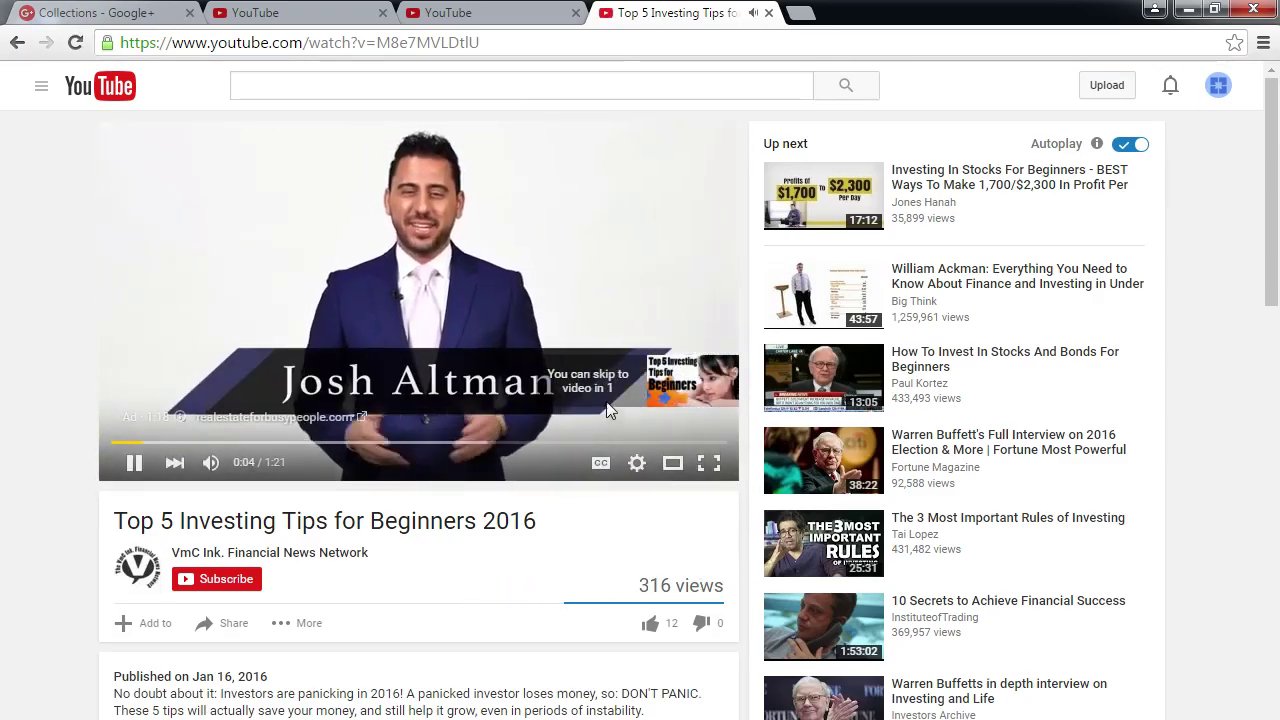
{"action": "left_click", "coordinate": [650, 375]}
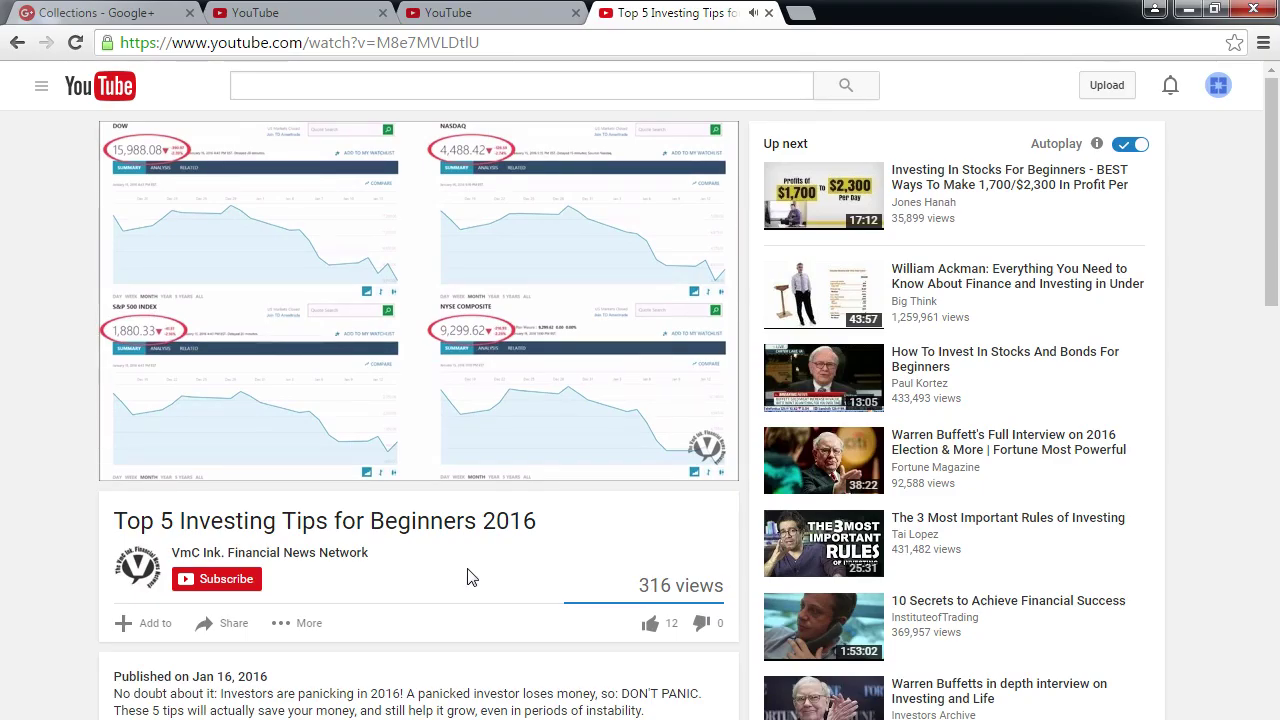
{"action": "left_click", "coordinate": [443, 286]}
Review the watermark upload requirements in the Branding settings, compare them with the watermark on the paused video, and cancel the upload.
{"action": "left_click", "coordinate": [490, 14]}
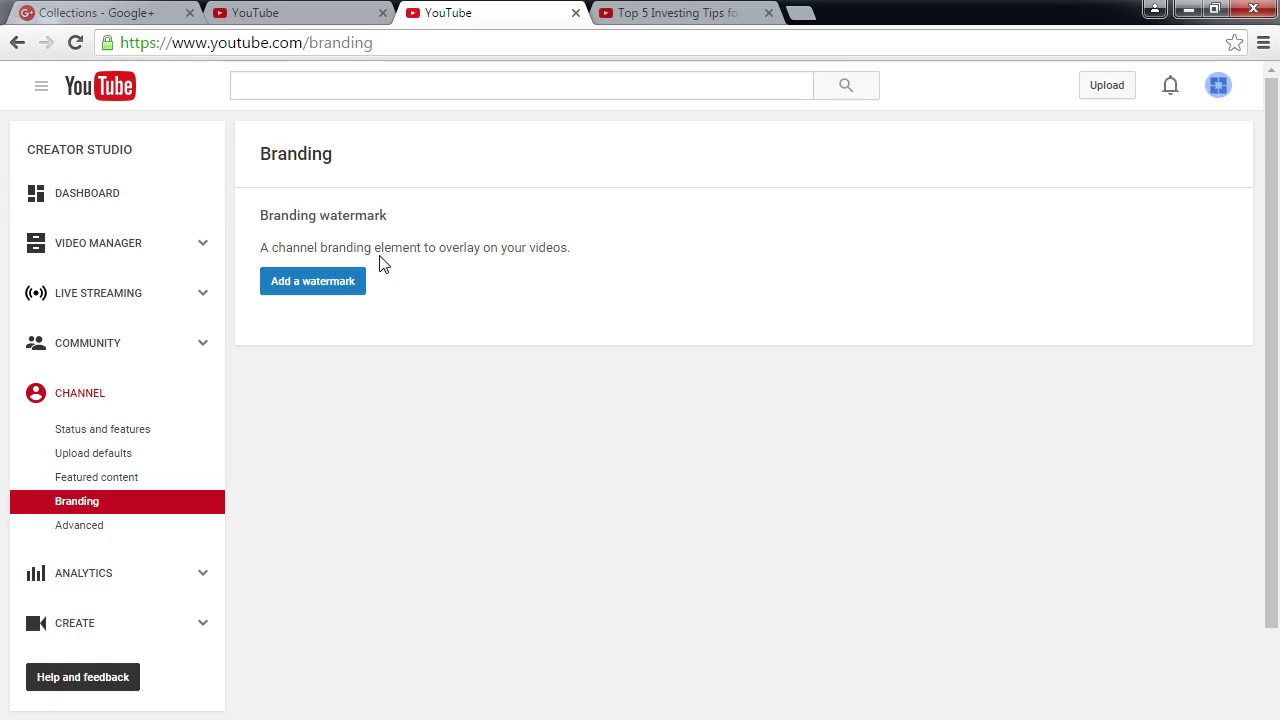
{"action": "left_click", "coordinate": [330, 292]}
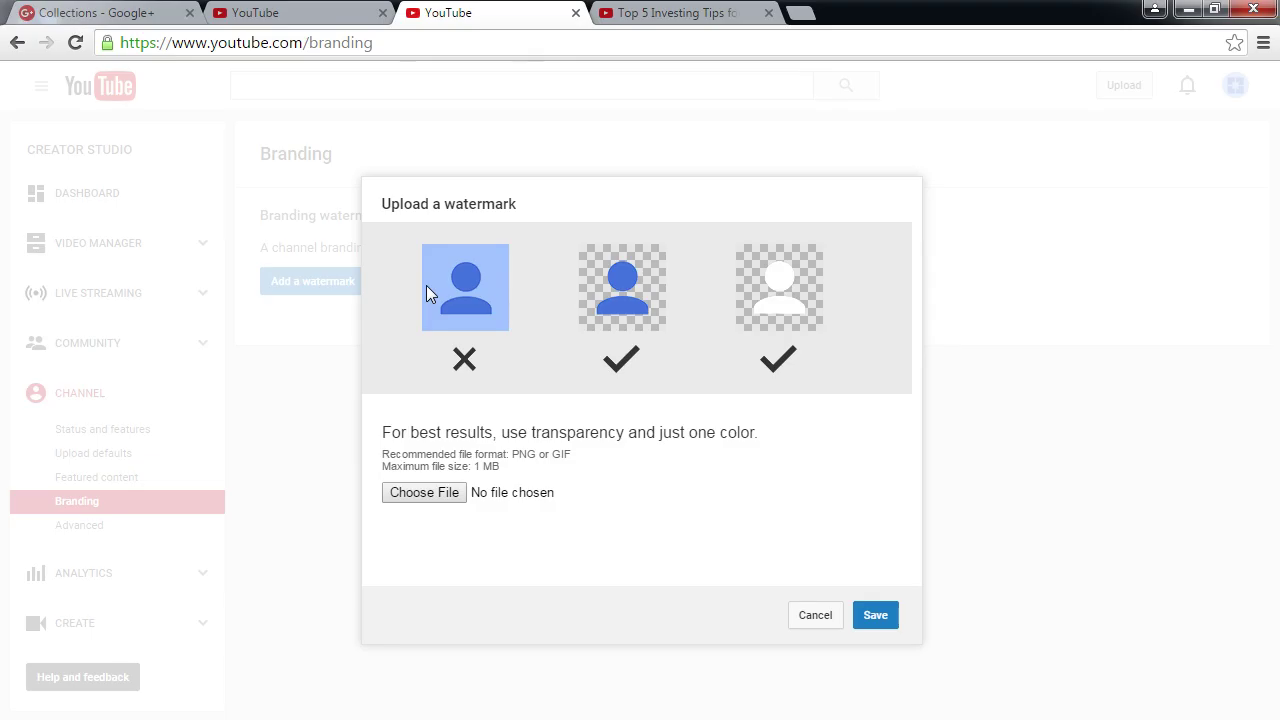
{"action": "left_click", "coordinate": [688, 12]}
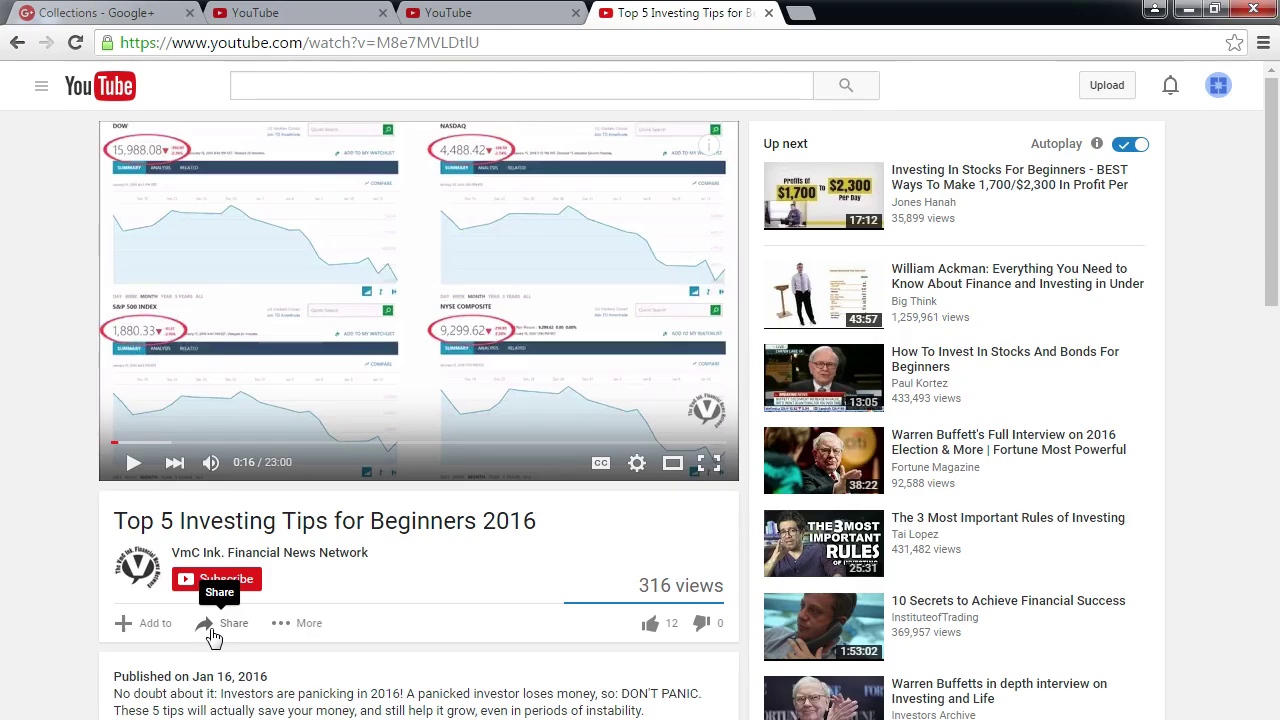
{"action": "mouse_move", "coordinate": [705, 418]}
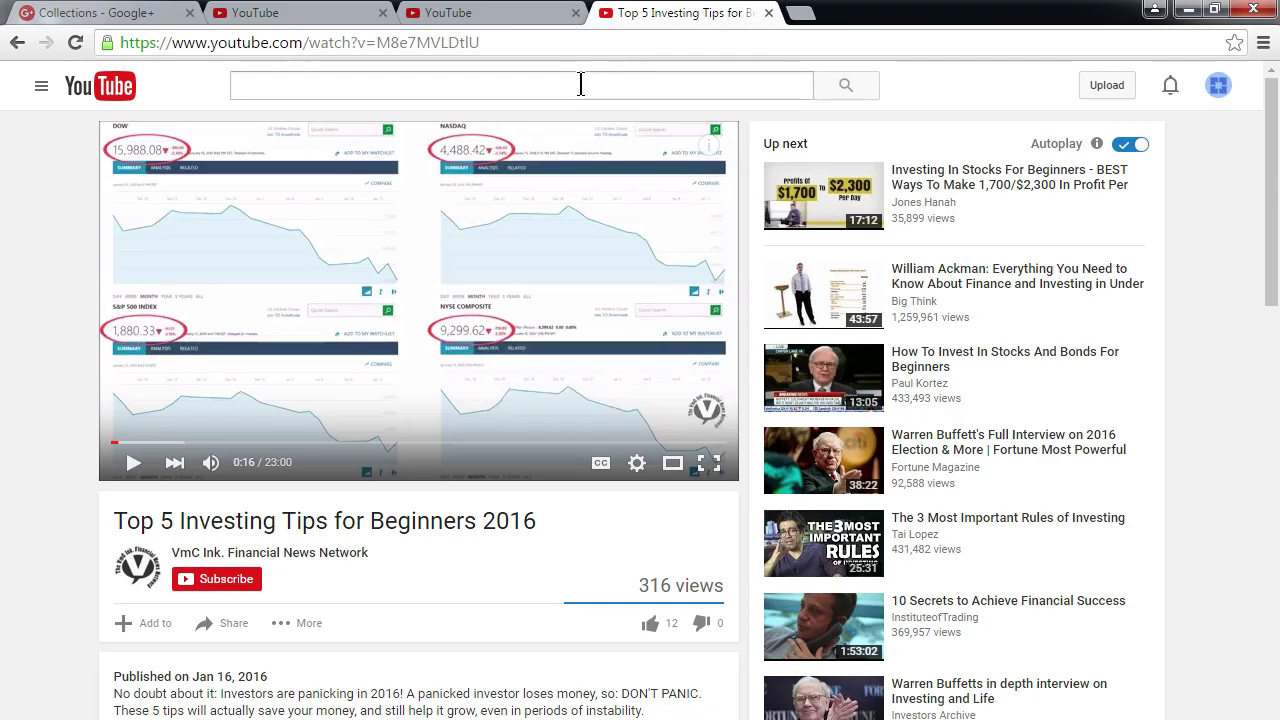
{"action": "left_click", "coordinate": [503, 12]}
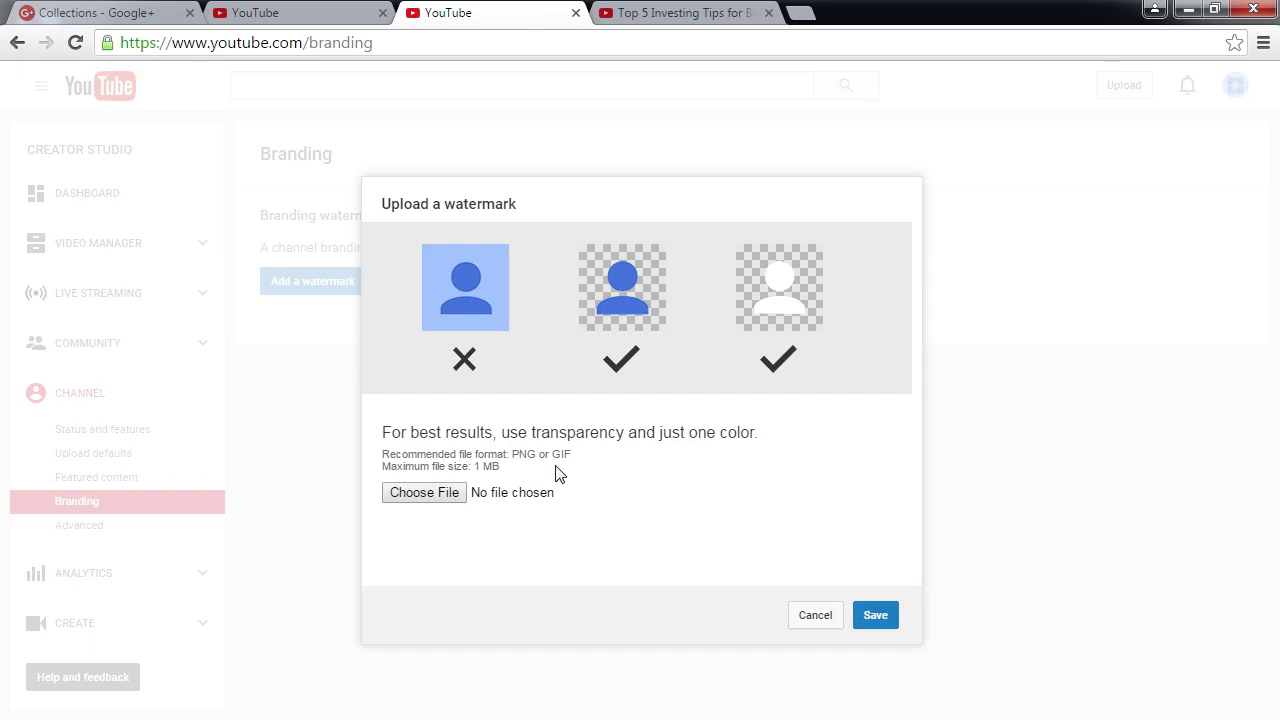
{"action": "left_click", "coordinate": [655, 12]}
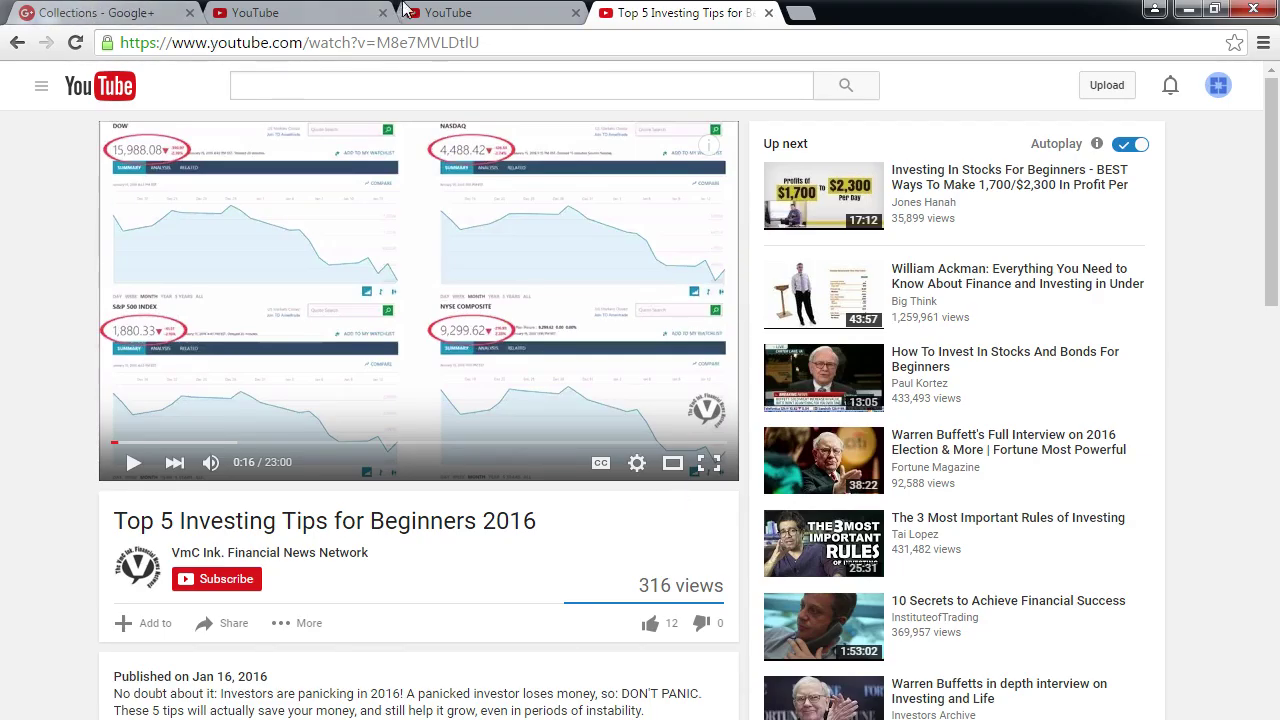
{"action": "left_click", "coordinate": [490, 9]}
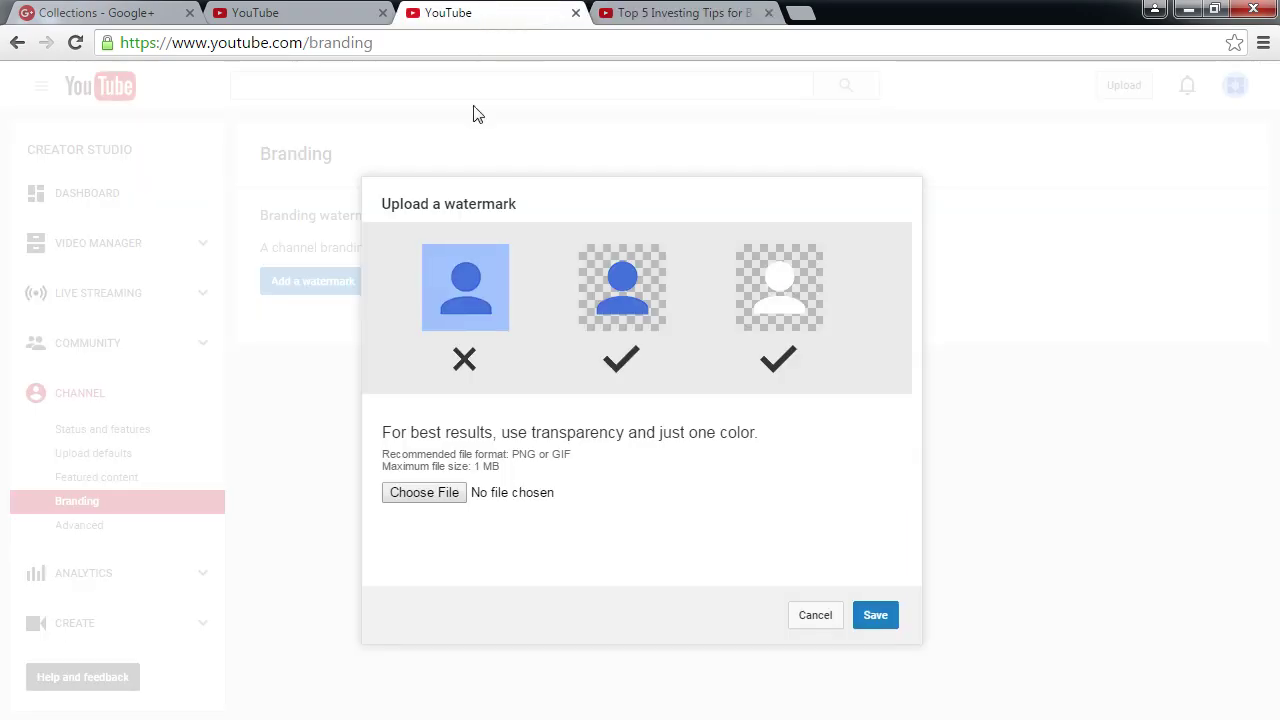
{"action": "left_click", "coordinate": [818, 618]}
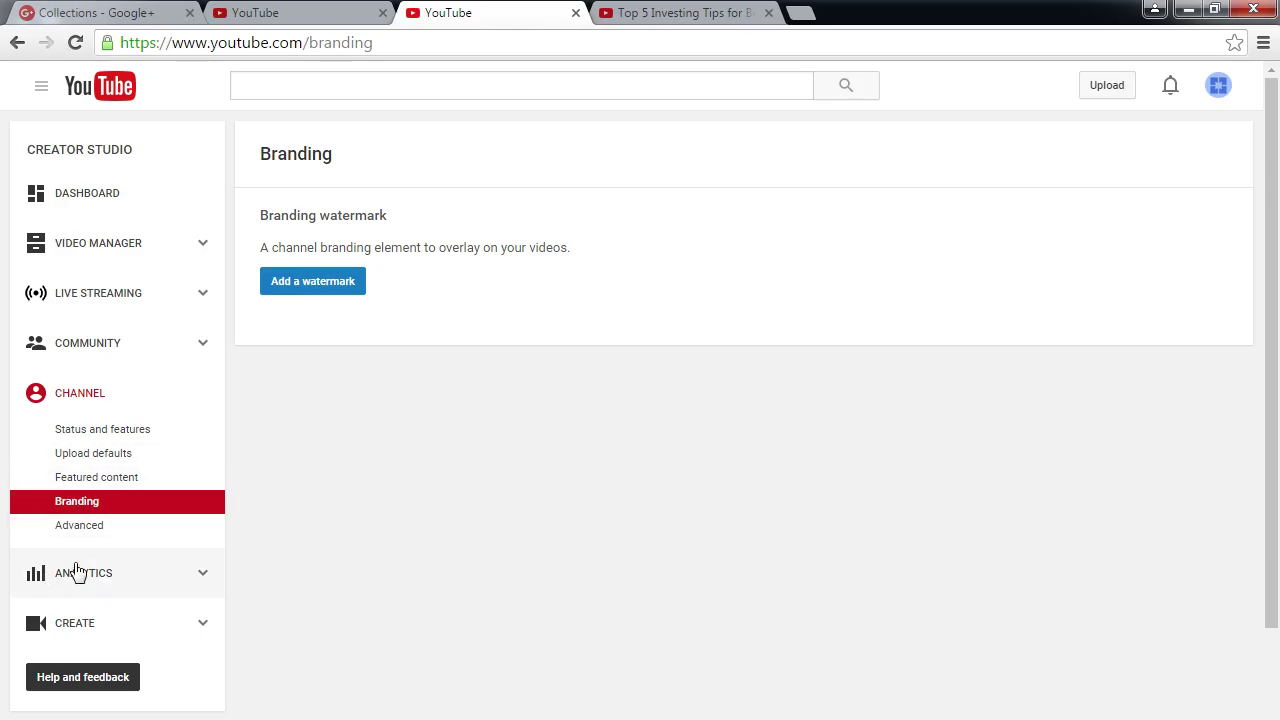
Open the channel's Advanced settings and set the country to United Arab Emirates.
{"action": "left_click", "coordinate": [79, 530]}
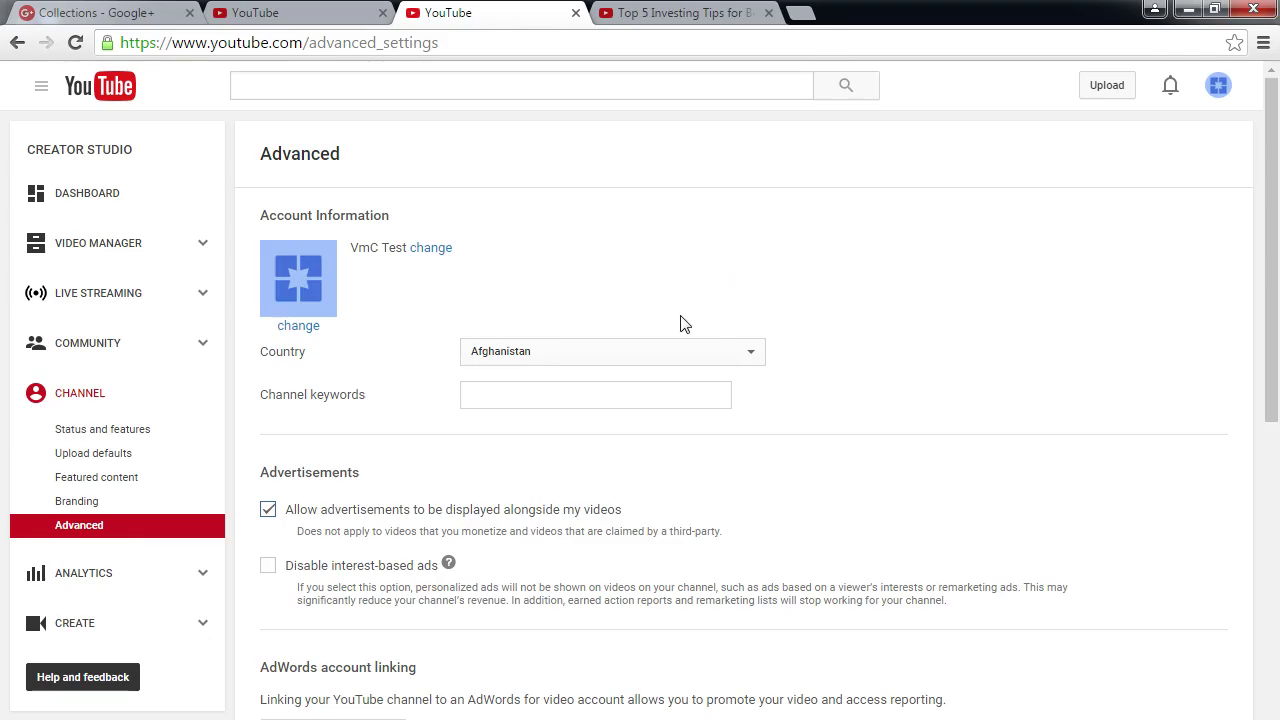
{"action": "left_click", "coordinate": [687, 352]}
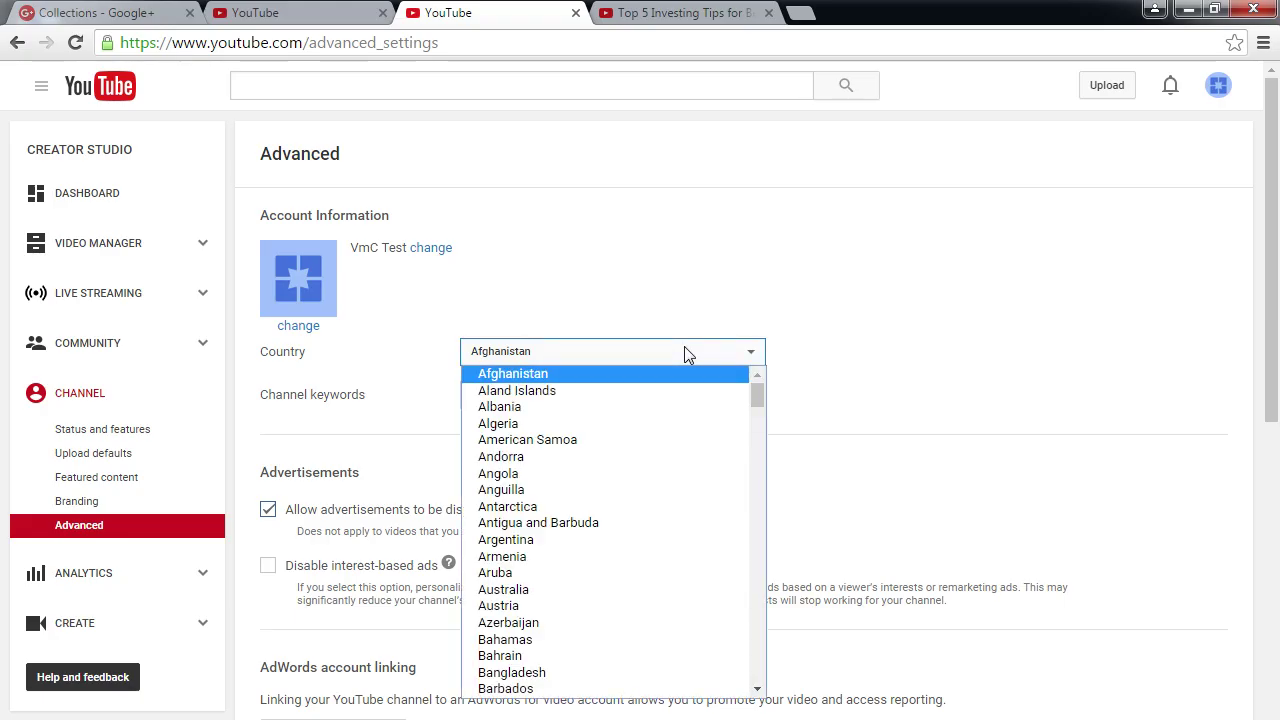
{"action": "type", "text": "un"}
{"action": "scroll", "coordinate": [595, 575], "scroll_direction": "down", "scroll_amount": 4}
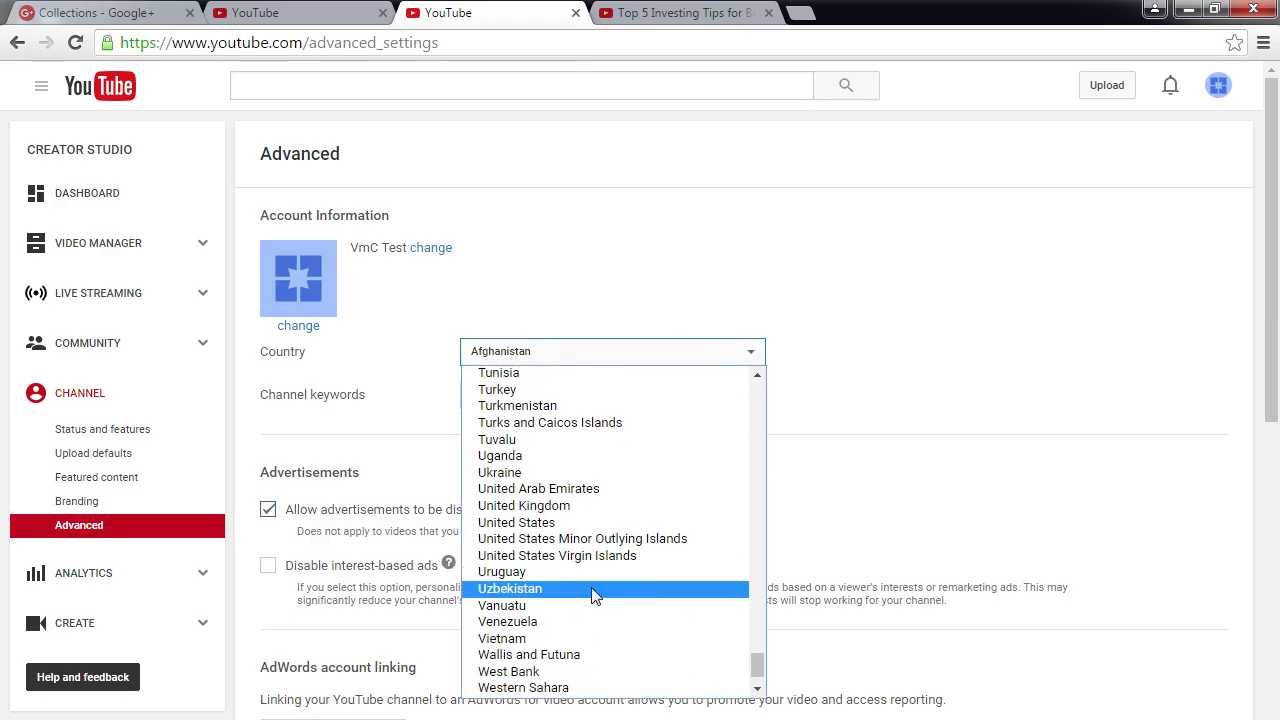
{"action": "left_click", "coordinate": [530, 489]}
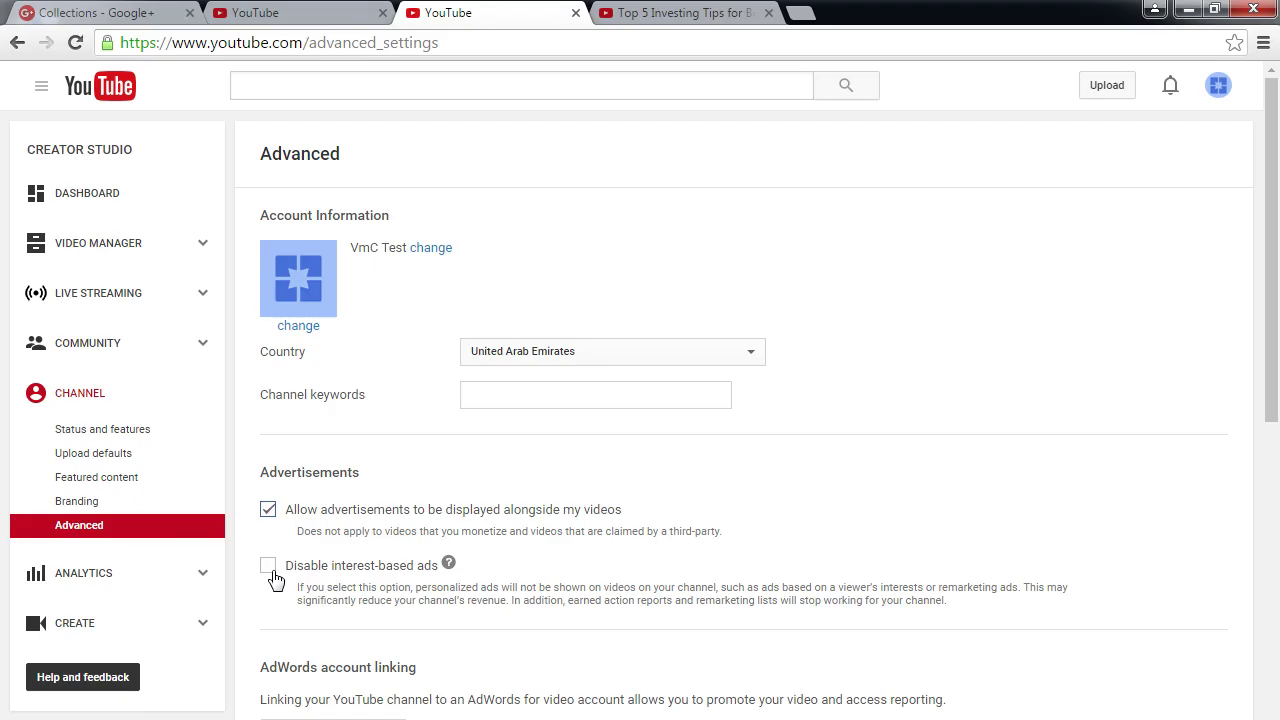
Keep the channel allowed to appear in other channels' recommendations.
{"action": "scroll", "coordinate": [420, 560], "scroll_direction": "down", "scroll_amount": 3}
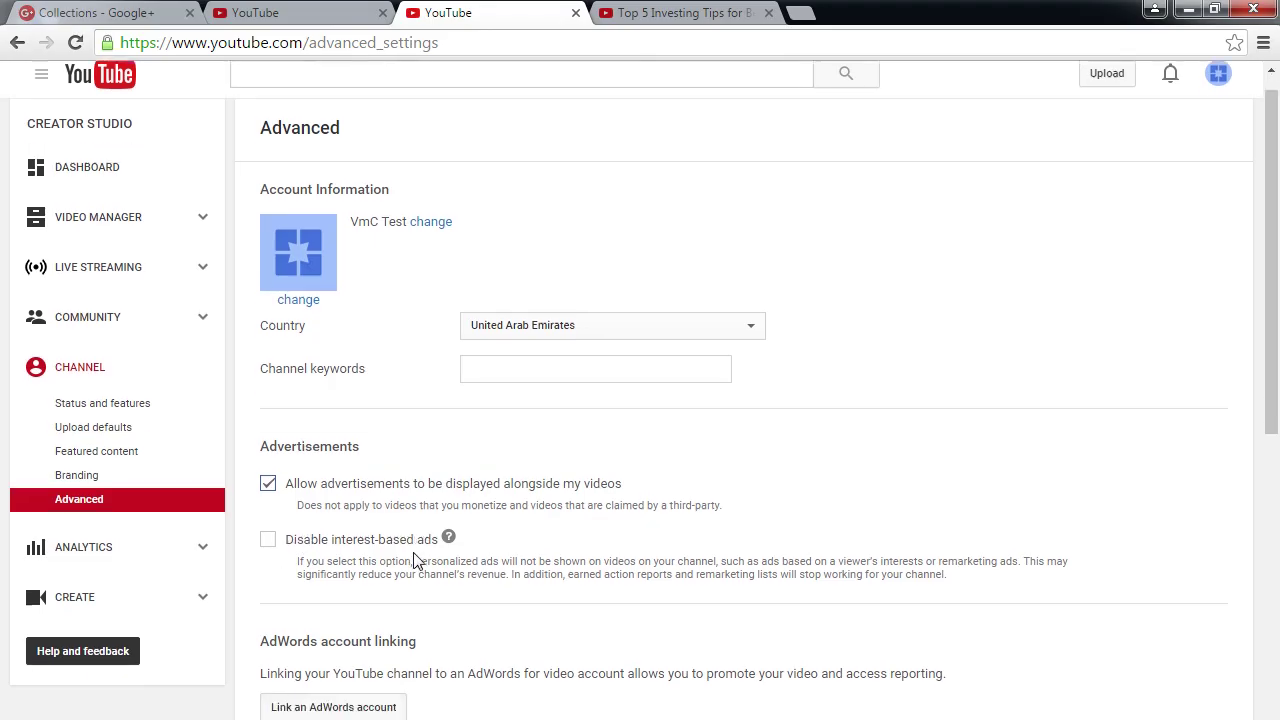
{"action": "scroll", "coordinate": [450, 562], "scroll_direction": "down", "scroll_amount": 1}
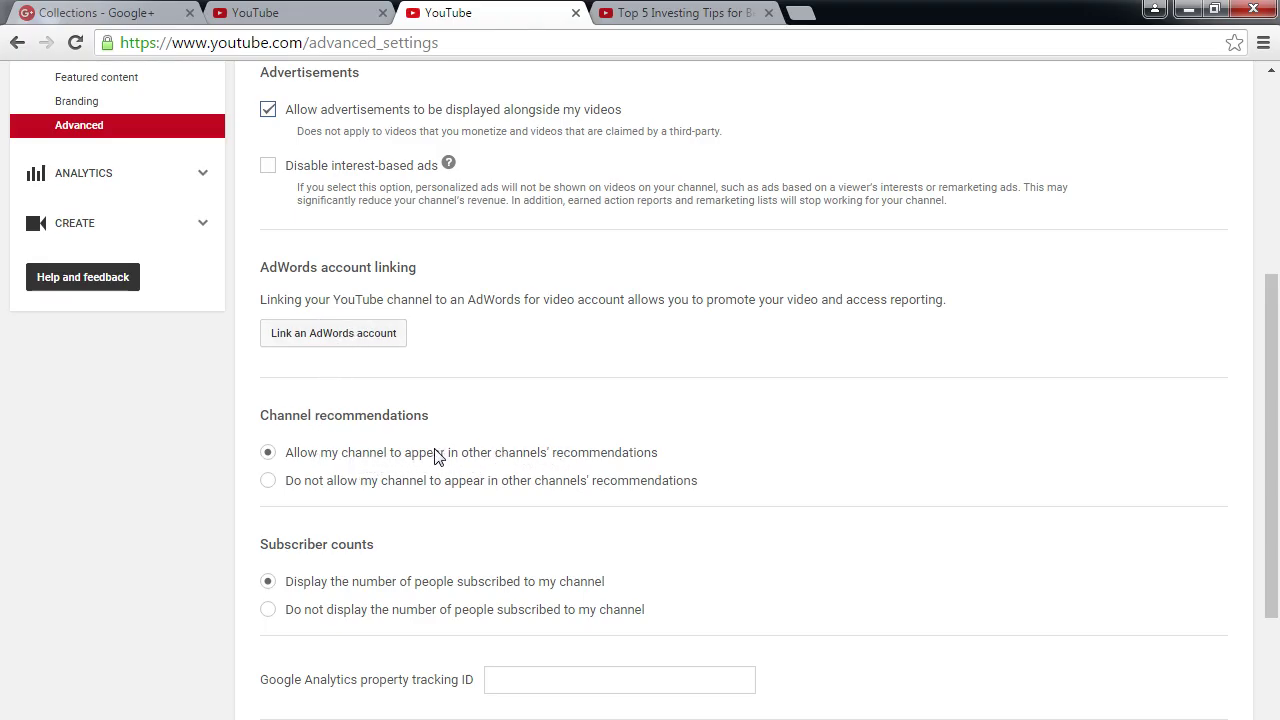
{"action": "left_click_drag", "start_coordinate": [419, 455], "coordinate": [494, 462]}
{"action": "left_click", "coordinate": [363, 457]}
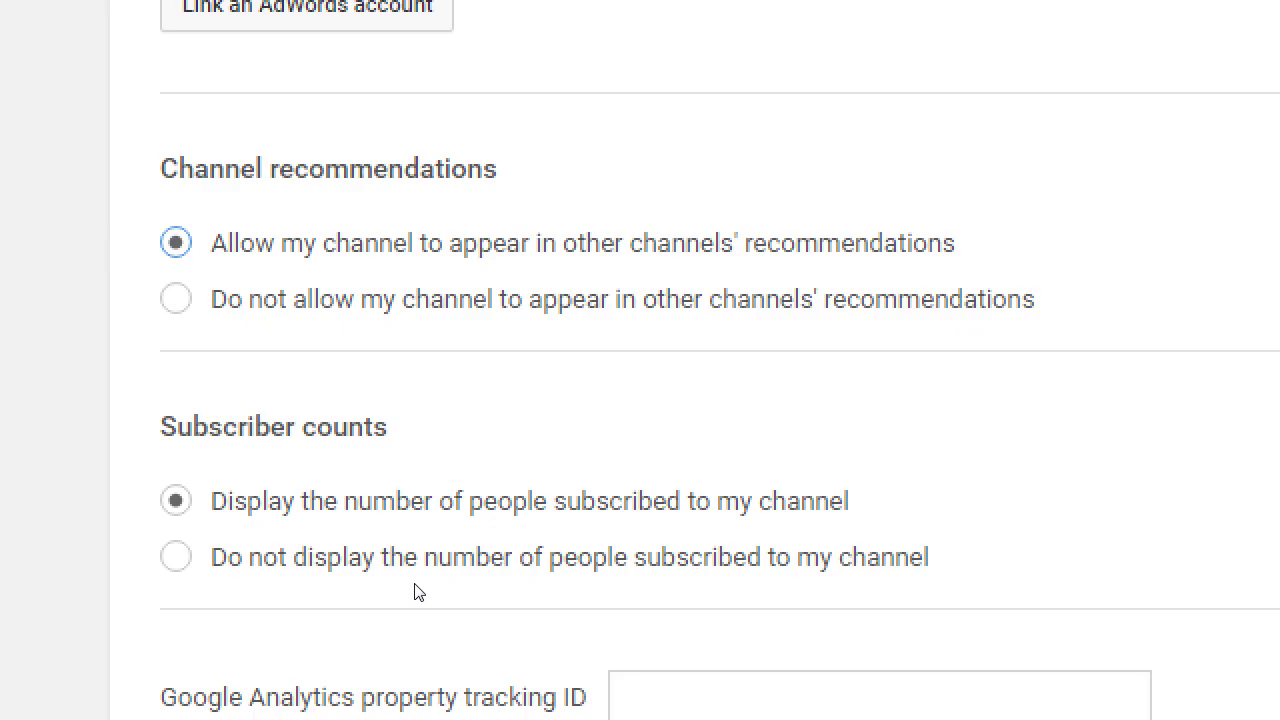
Hide the number of people subscribed to the channel and activate the Google Analytics property tracking ID field.
{"action": "key", "text": "Tab"}
{"action": "key", "text": "Down"}
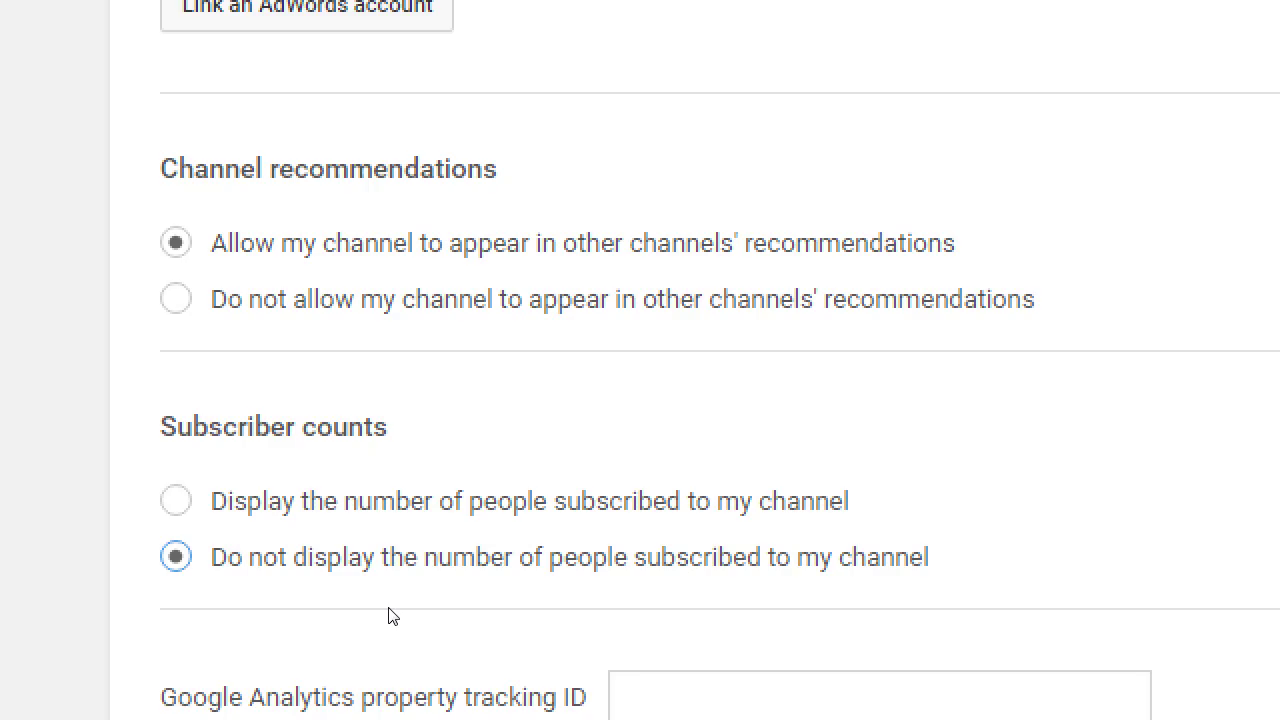
{"action": "scroll", "coordinate": [392, 616], "scroll_direction": "down", "scroll_amount": 2}
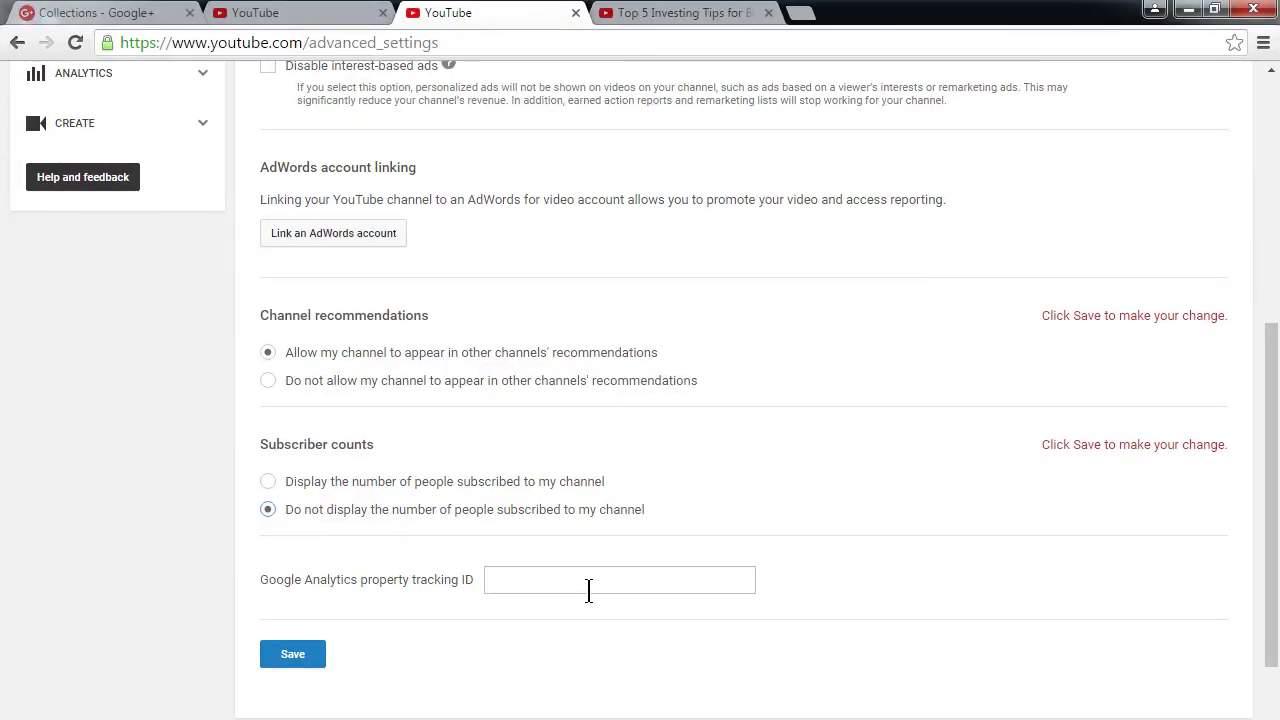
{"action": "left_click", "coordinate": [588, 590]}
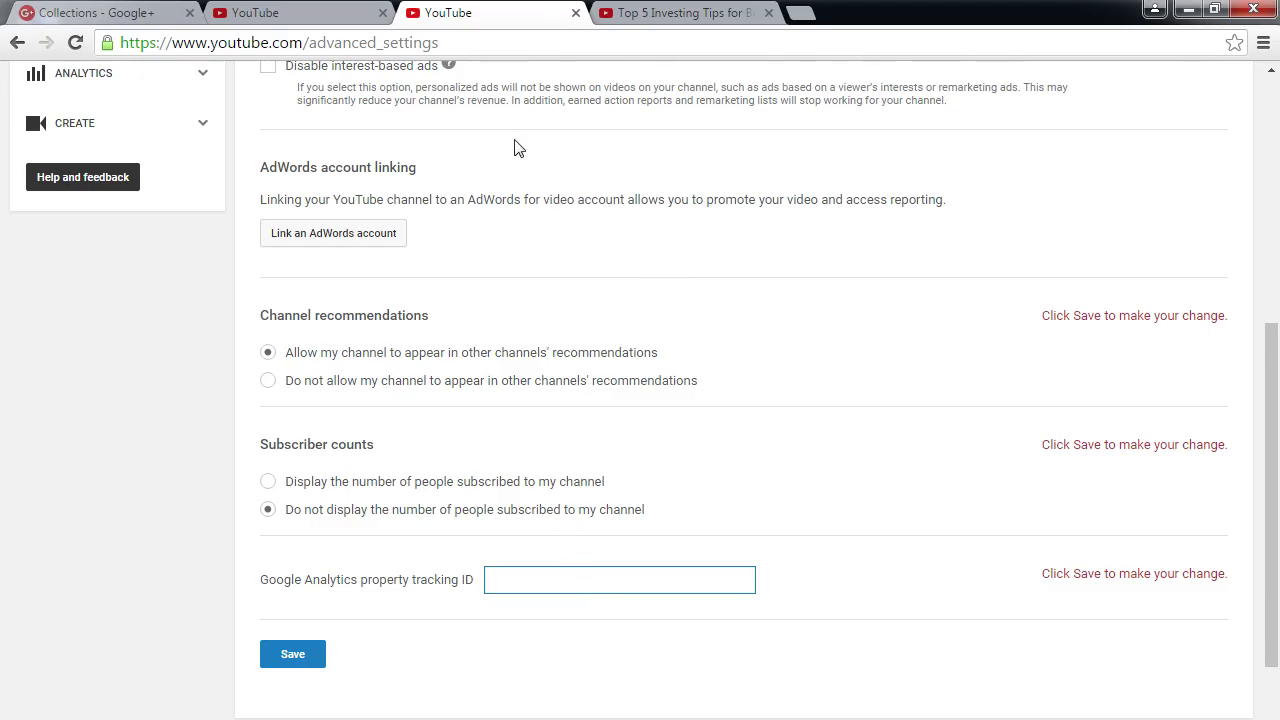
Draft an example custom channel URL after youtube.com/ in the address and discard it without loading the page.
{"action": "left_click", "coordinate": [459, 43]}
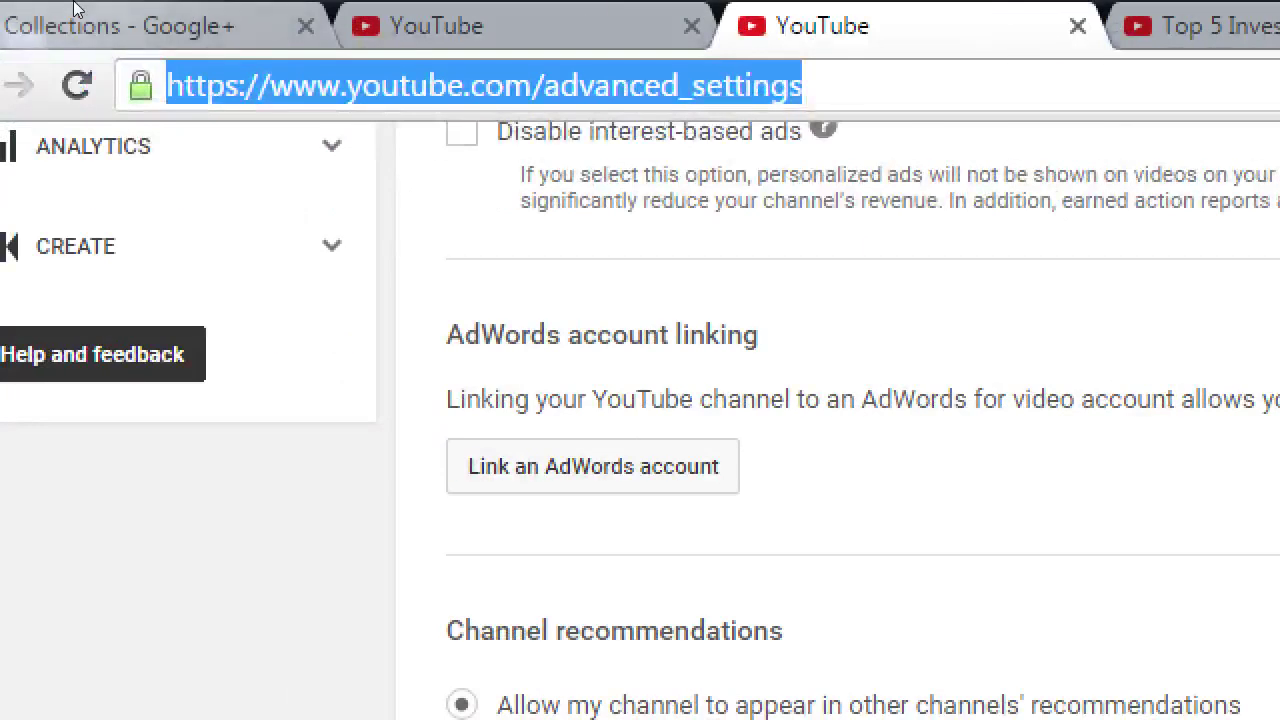
{"action": "key", "text": "End"}
{"action": "key", "text": "ctrl+shift+Left"}
{"action": "type", "text": "VMCAMPOSJR"}
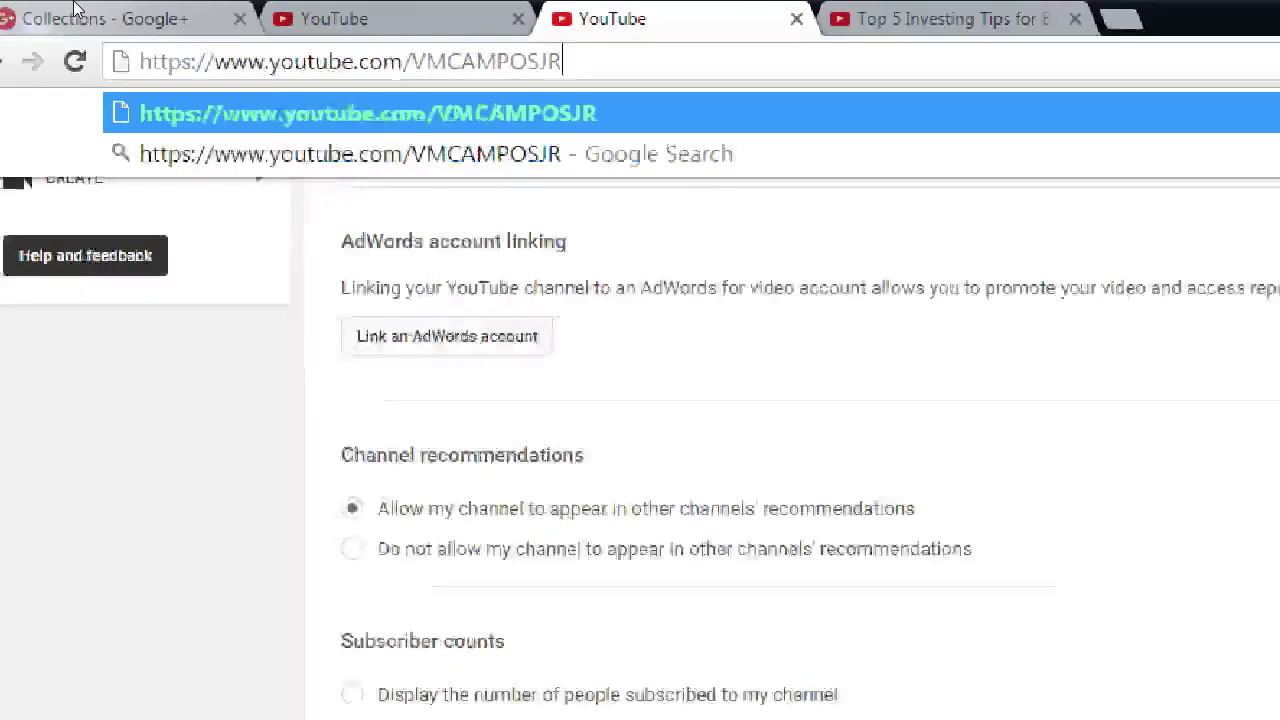
{"action": "key", "text": "Escape"}
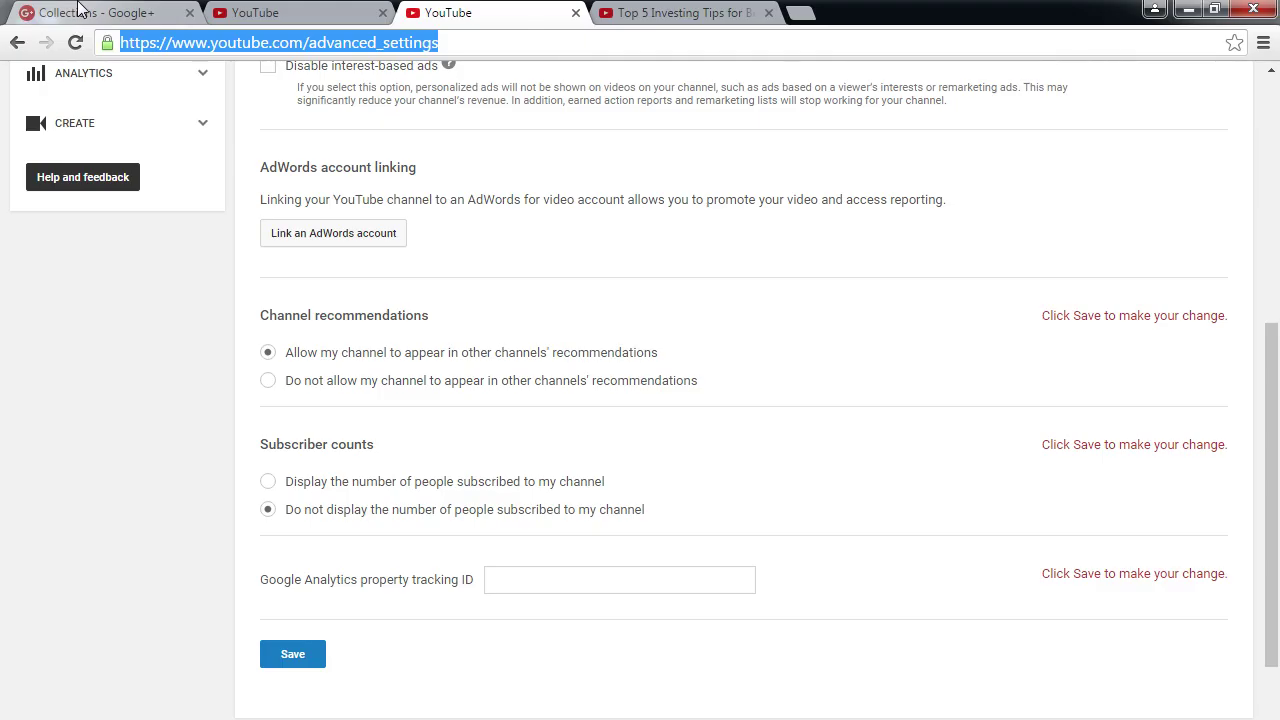
Review the Advanced settings from the account information and advertisements to the channel recommendations and subscriber counts.
{"action": "scroll", "coordinate": [263, 416], "scroll_direction": "up", "scroll_amount": 3}
{"action": "scroll", "coordinate": [263, 416], "scroll_direction": "up", "scroll_amount": 2}
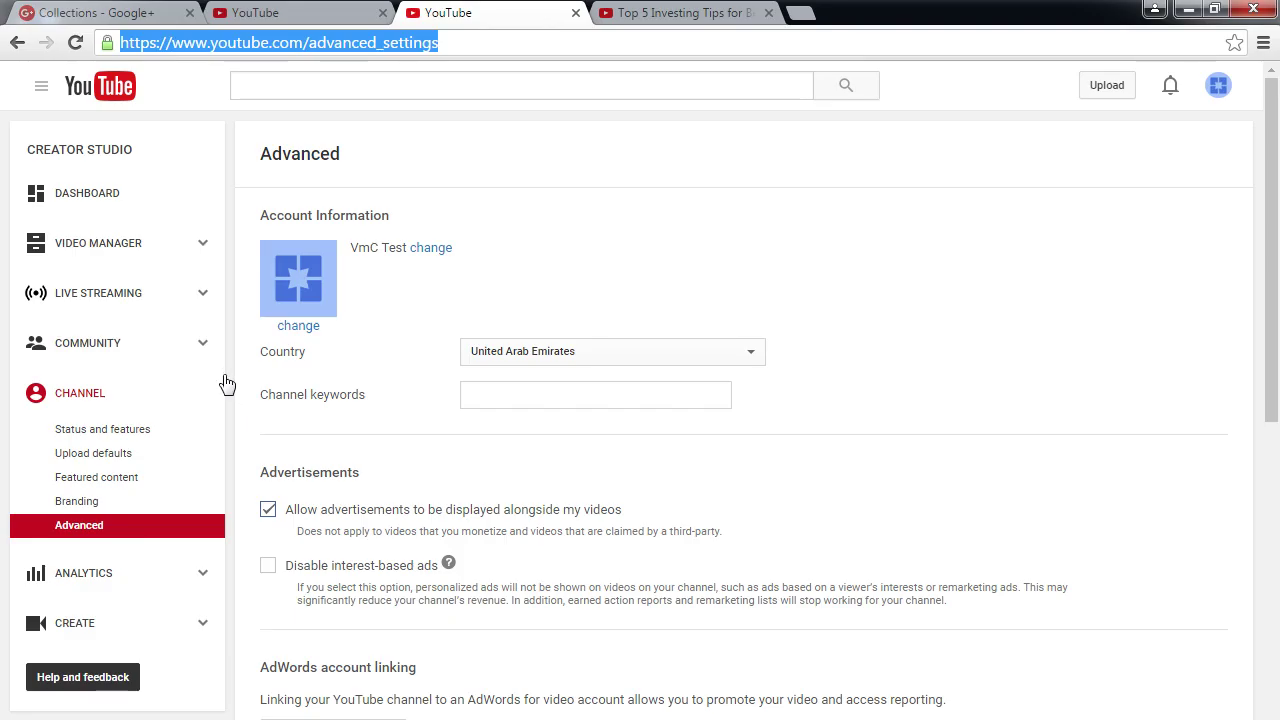
{"action": "scroll", "coordinate": [228, 420], "scroll_direction": "down", "scroll_amount": 3}
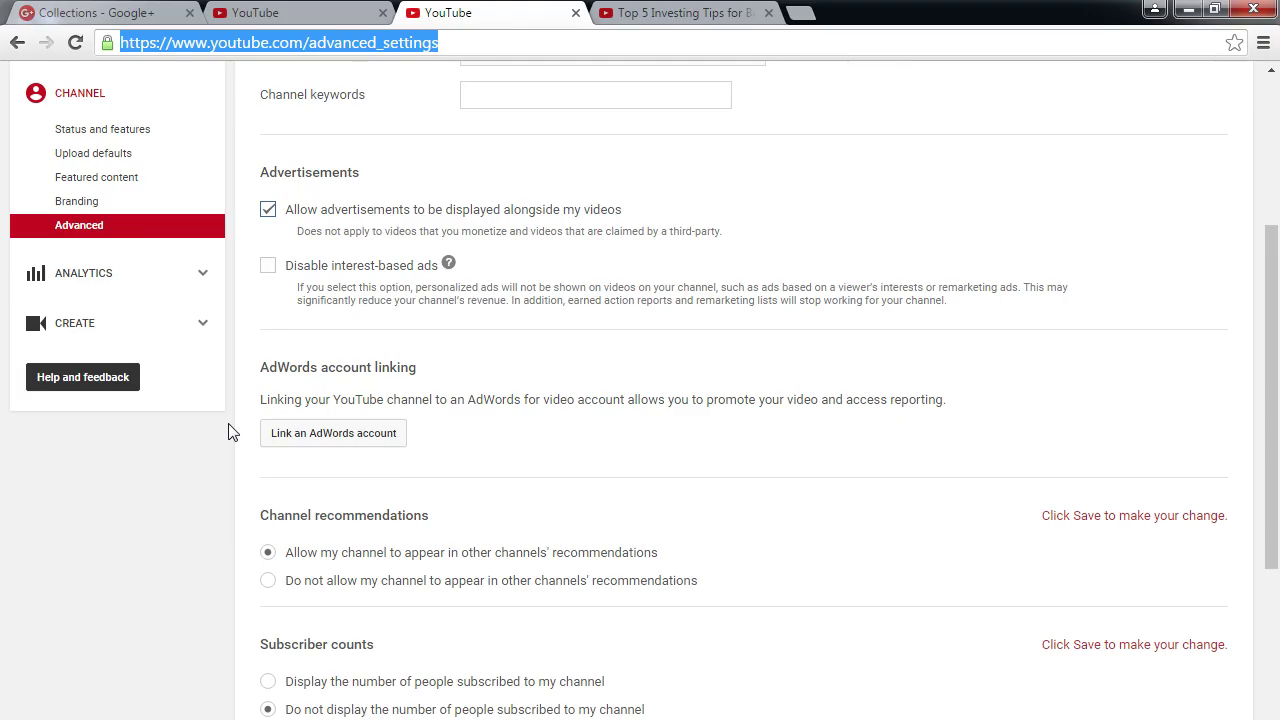
{"action": "scroll", "coordinate": [238, 410], "scroll_direction": "down", "scroll_amount": 1}
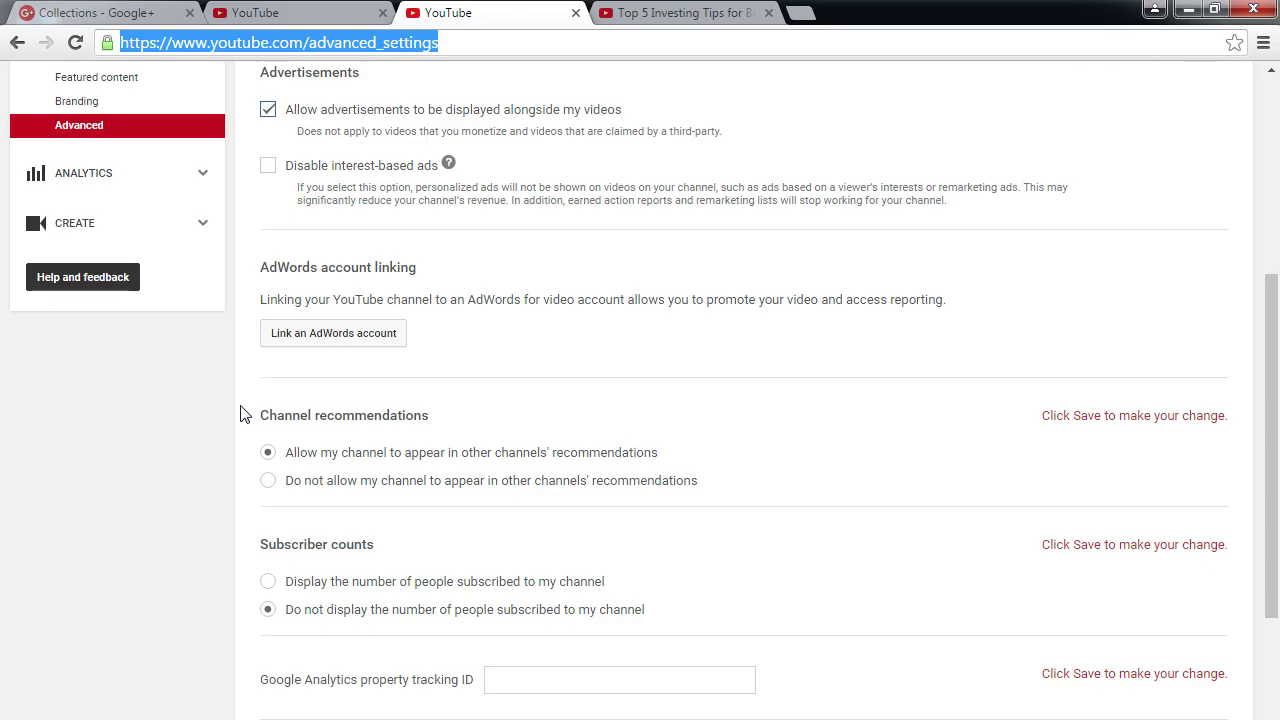
{"action": "scroll", "coordinate": [250, 318], "scroll_direction": "up", "scroll_amount": 3}
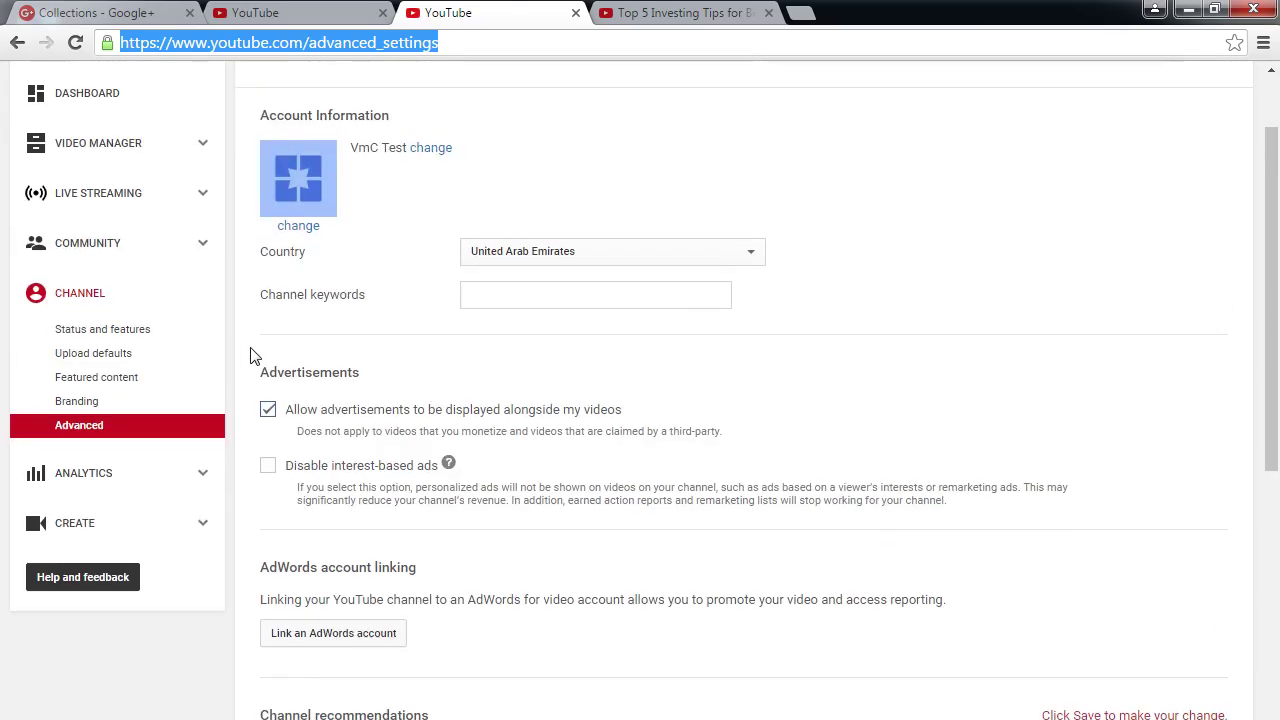
{"action": "scroll", "coordinate": [242, 365], "scroll_direction": "up", "scroll_amount": 1}
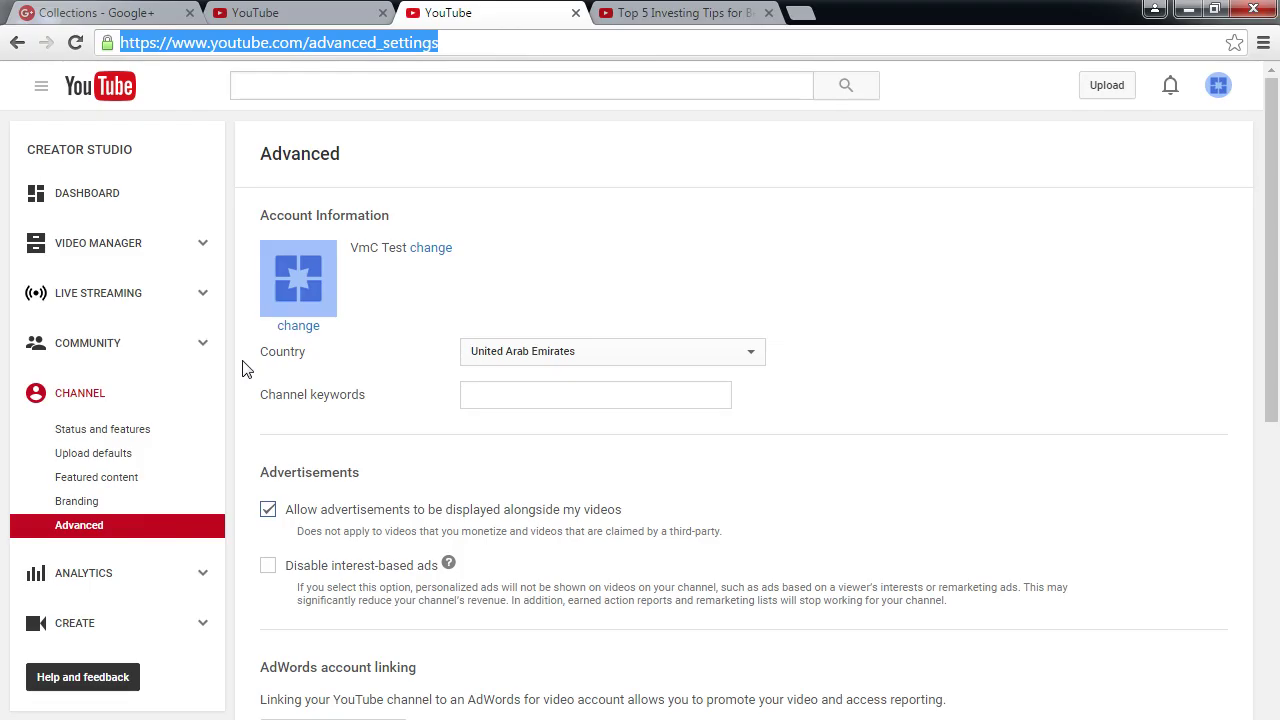
{"action": "left_click", "coordinate": [232, 365]}
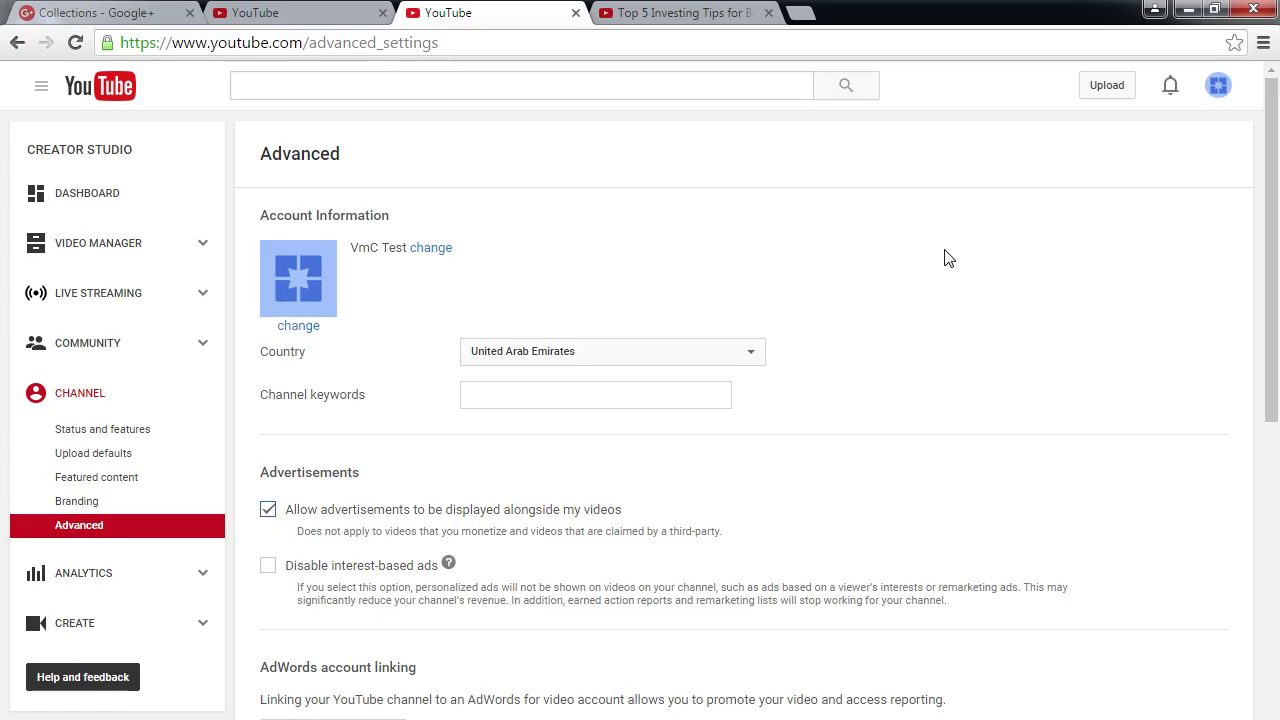
{"action": "scroll", "coordinate": [947, 258], "scroll_direction": "down", "scroll_amount": 7}
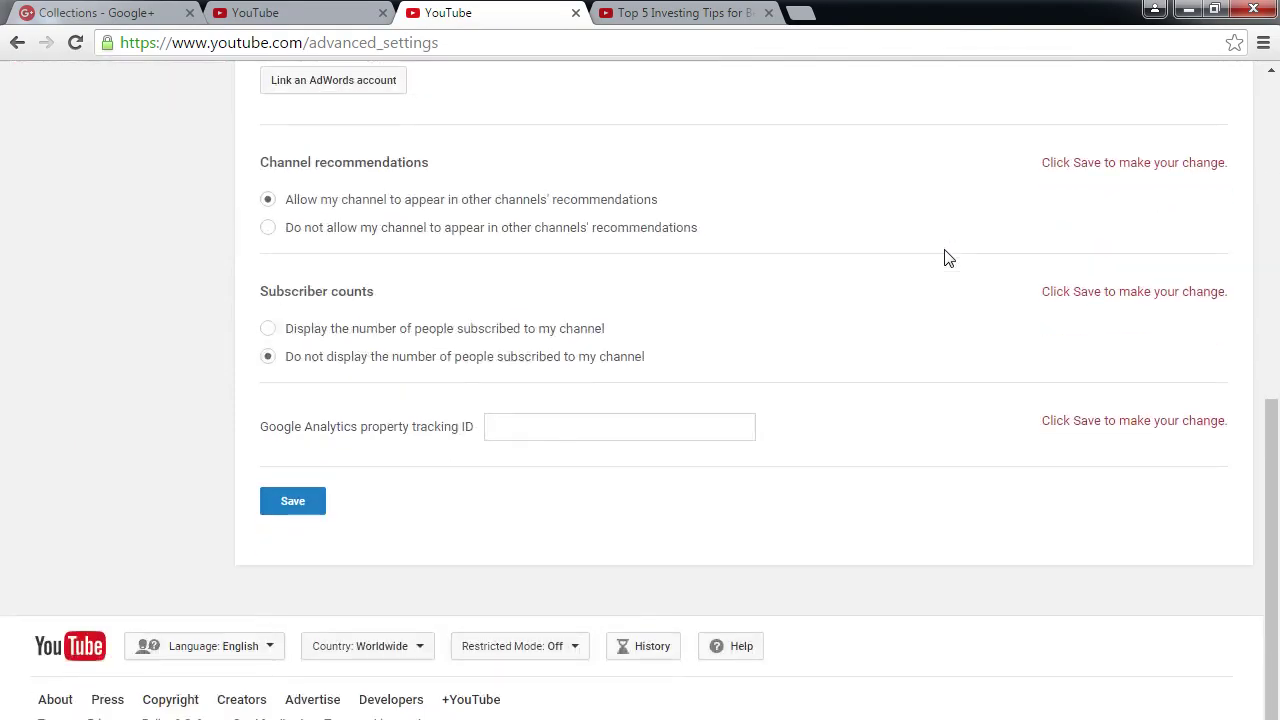
{"action": "scroll", "coordinate": [947, 258], "scroll_direction": "up", "scroll_amount": 8}
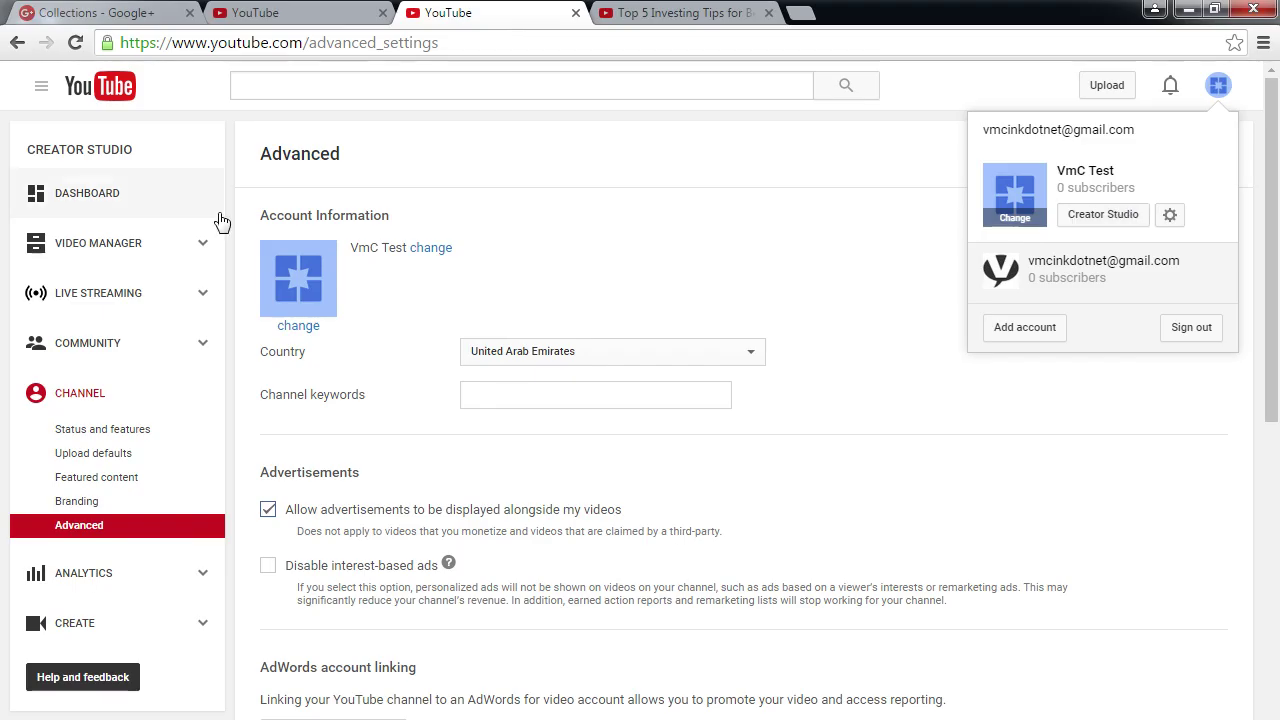
Open the VmC Test channel page from the Creator Studio dashboard.
{"action": "left_click", "coordinate": [88, 194]}
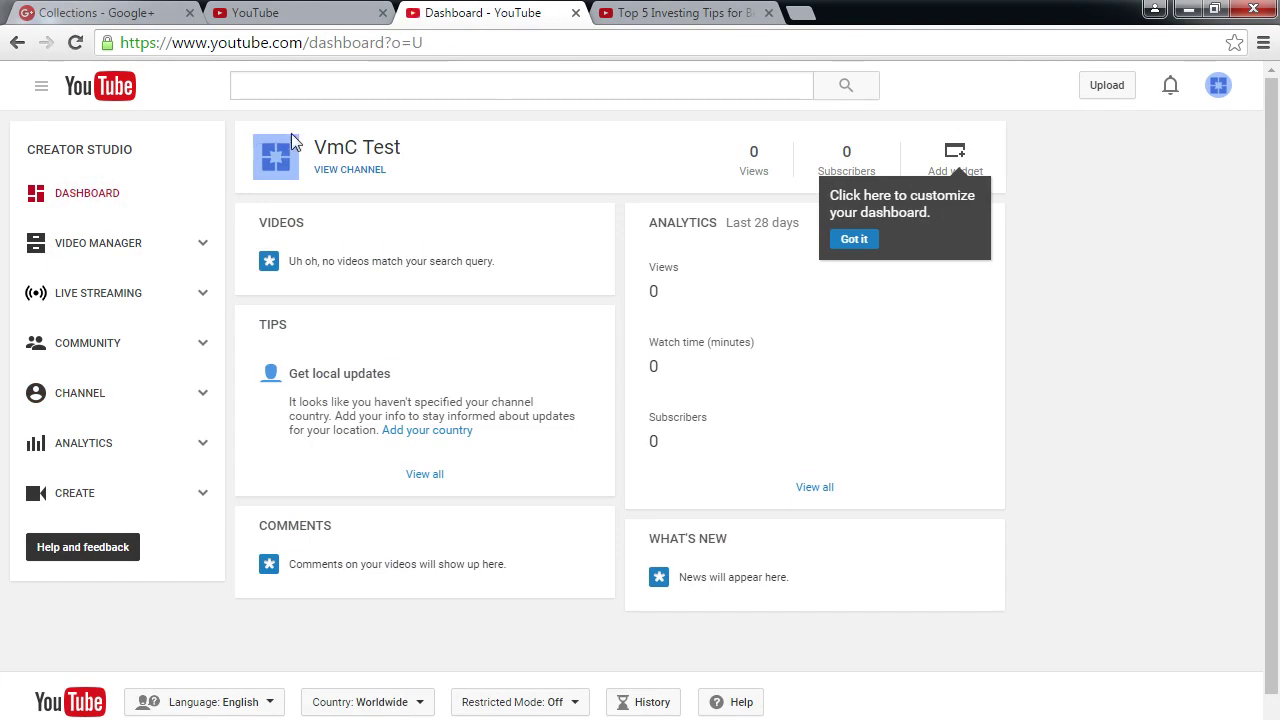
{"action": "left_click", "coordinate": [344, 170]}
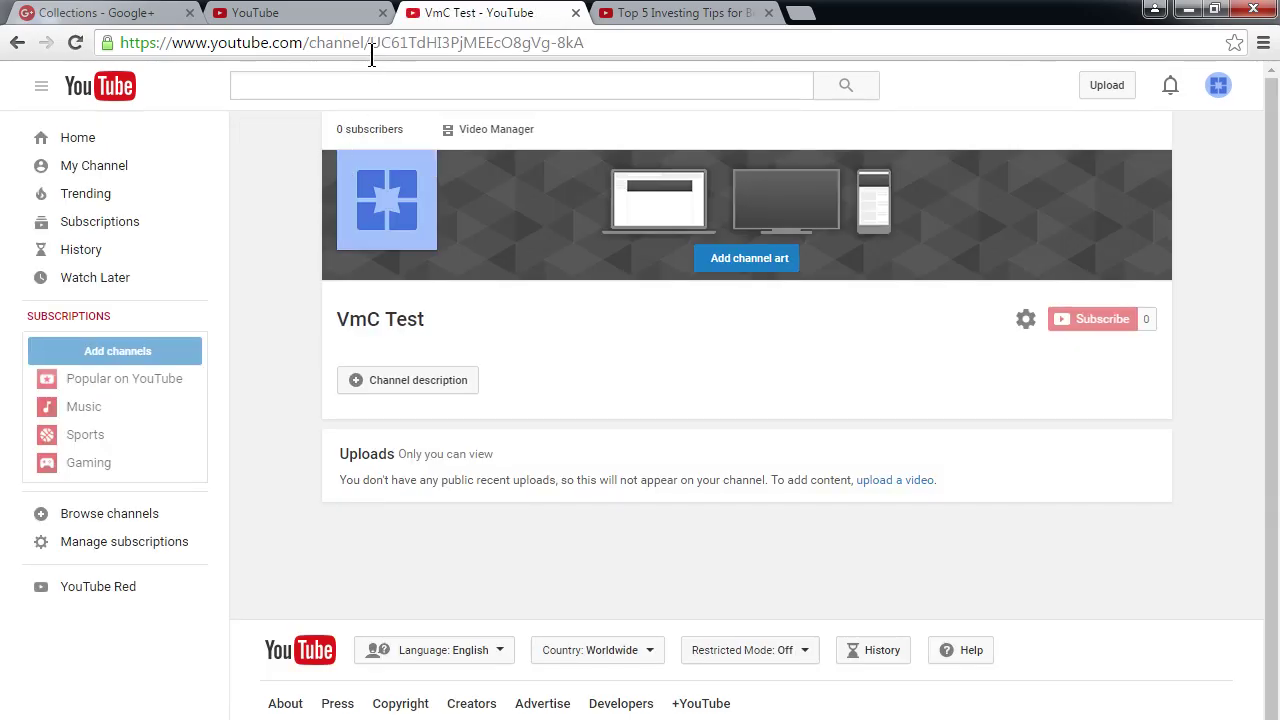
{"action": "left_click", "coordinate": [17, 42]}
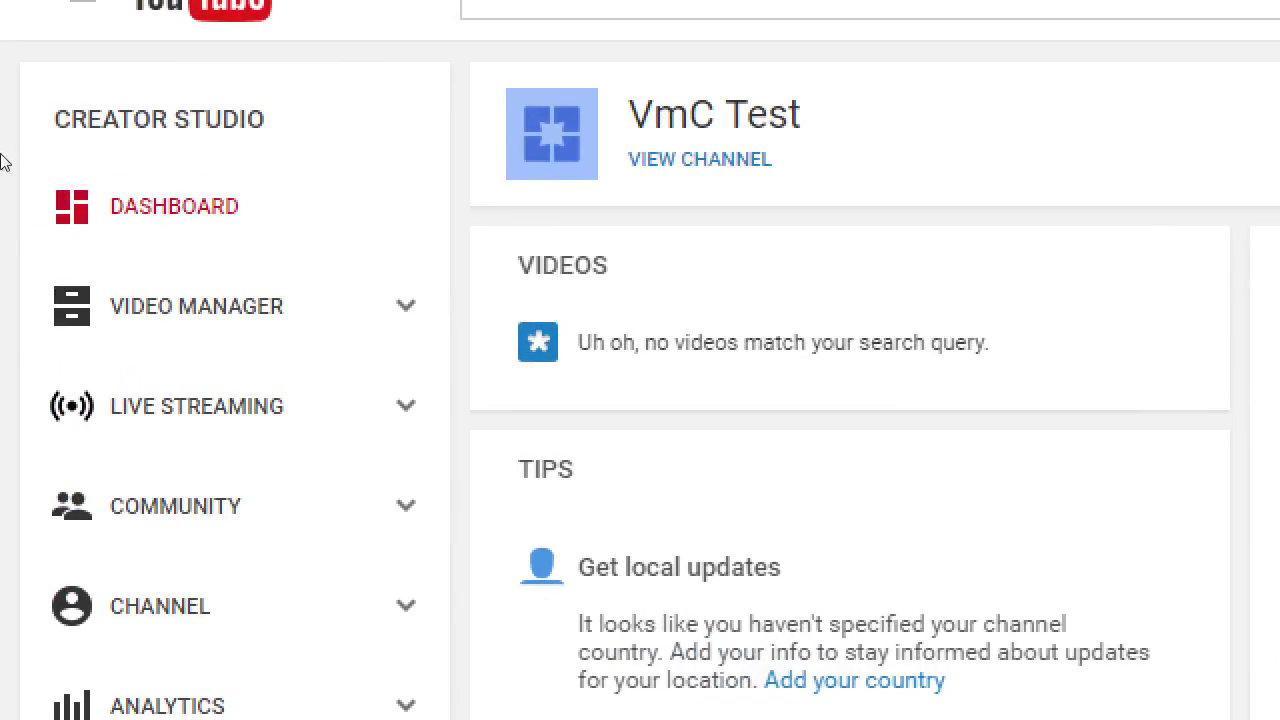
{"action": "left_click", "coordinate": [337, 177]}
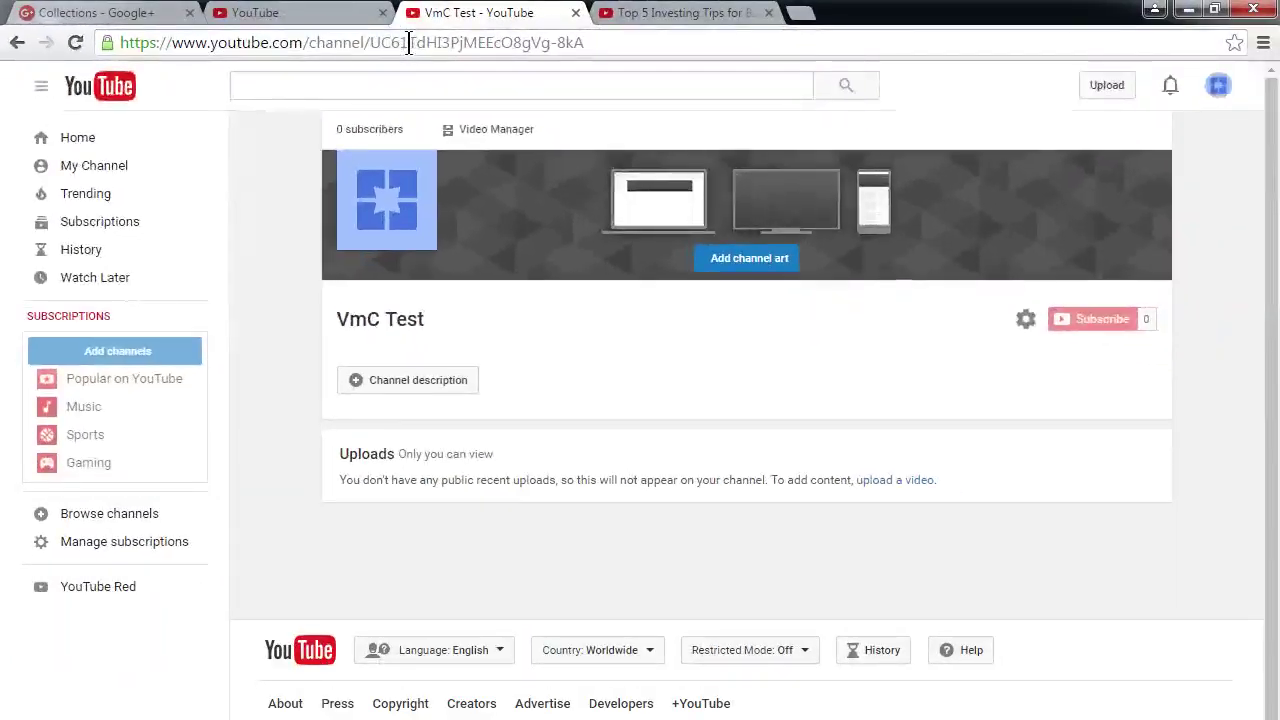
{"action": "key", "text": "alt+Left"}
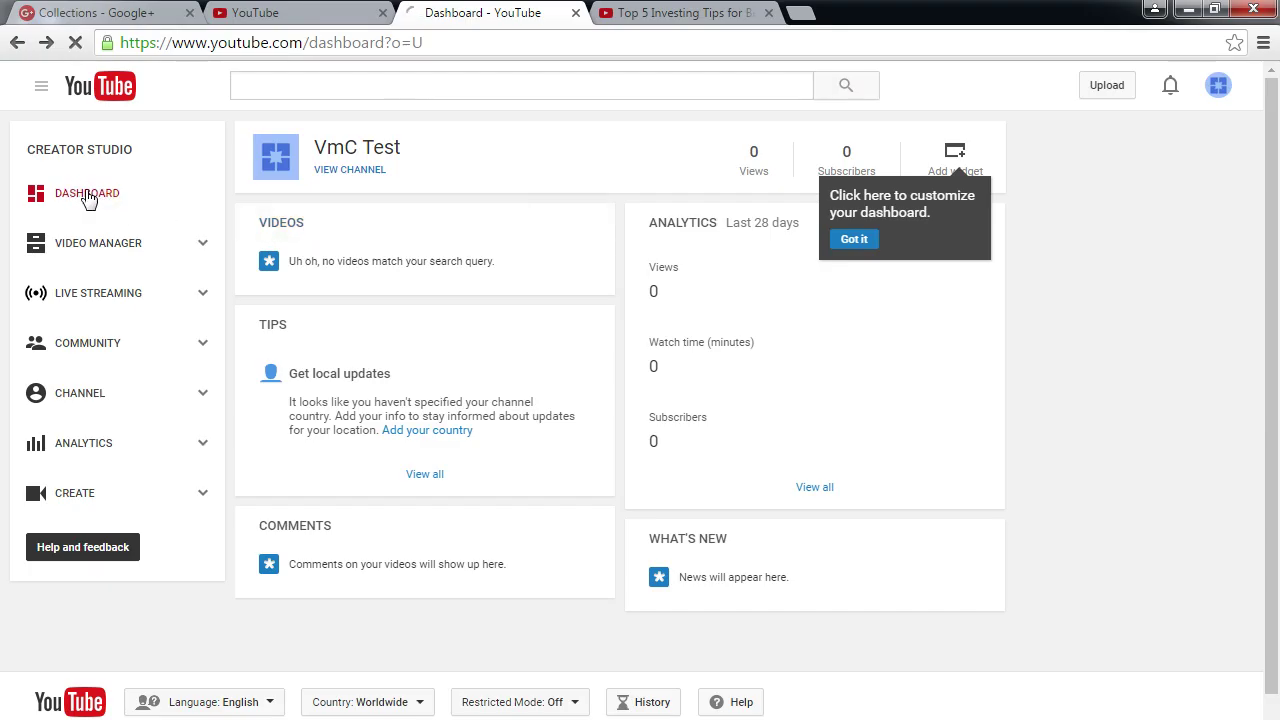
{"action": "left_click", "coordinate": [338, 172]}
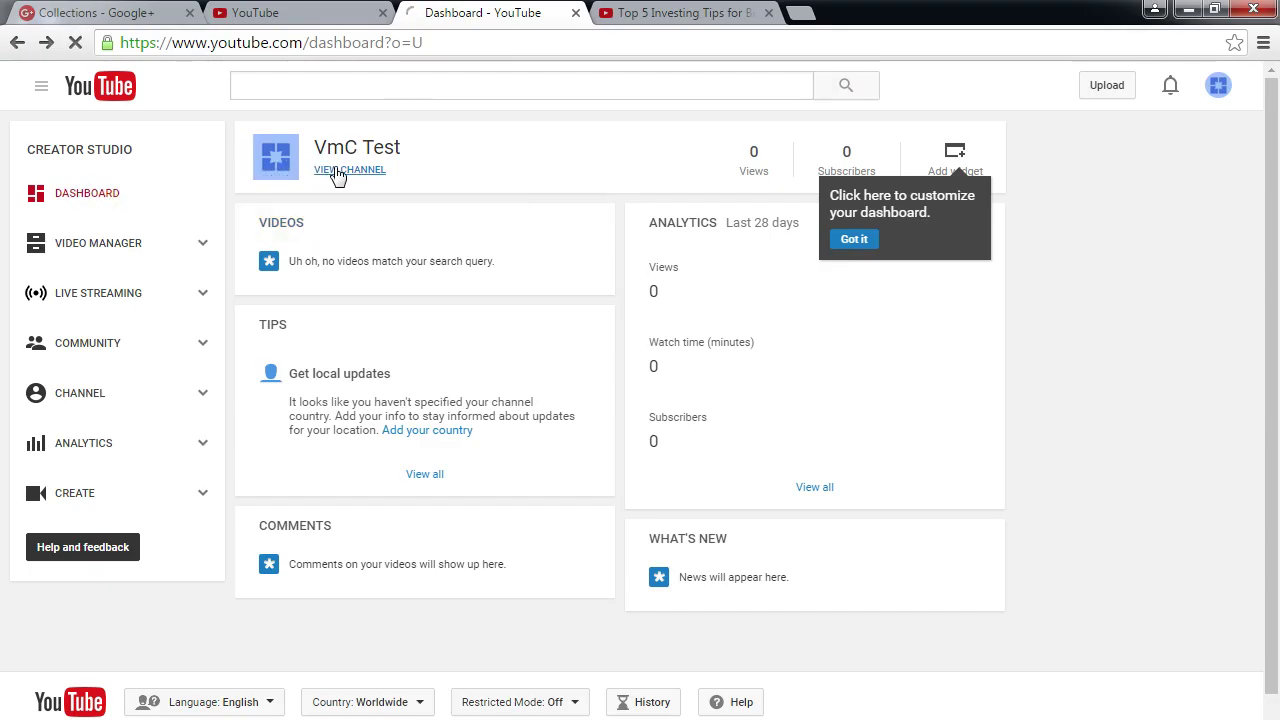
Copy the channel ID in the page address and replace it with the example name pmdinteractive.
{"action": "left_click", "coordinate": [410, 44]}
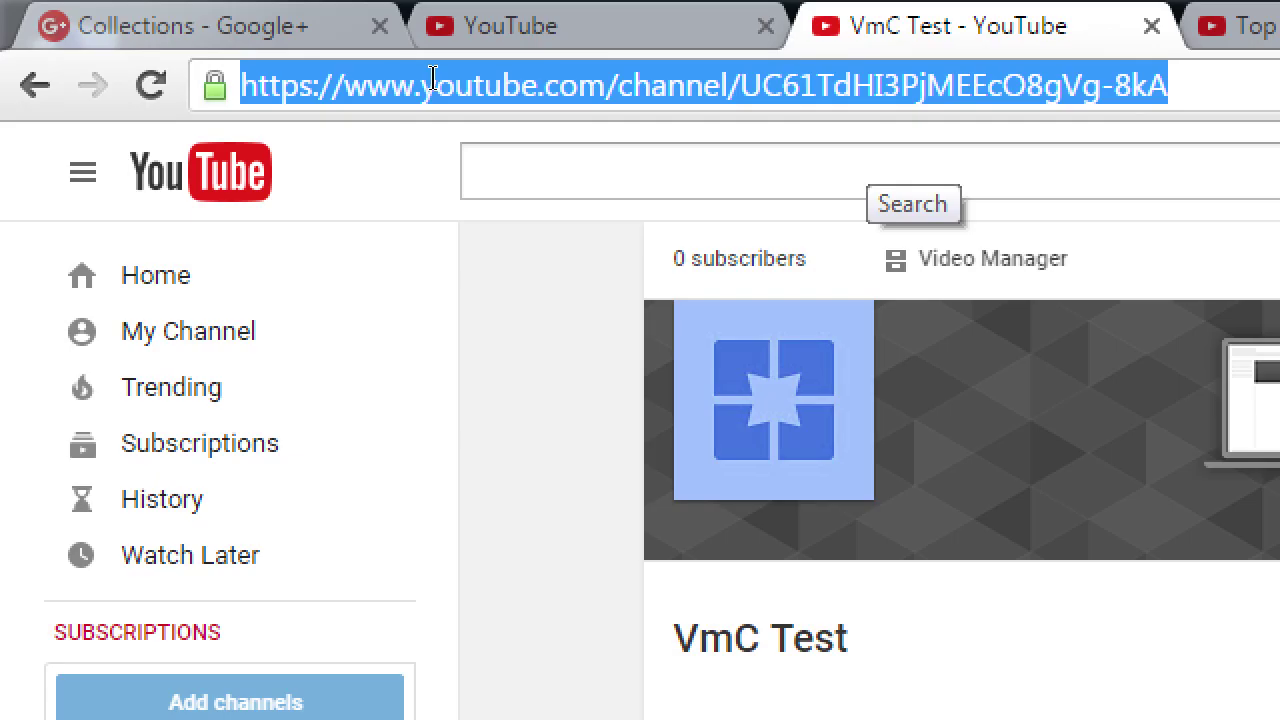
{"action": "key", "text": "End"}
{"action": "key", "text": "ctrl+shift+Left"}
{"action": "key", "text": "ctrl+shift+Left"}
{"action": "key", "text": "ctrl+c"}
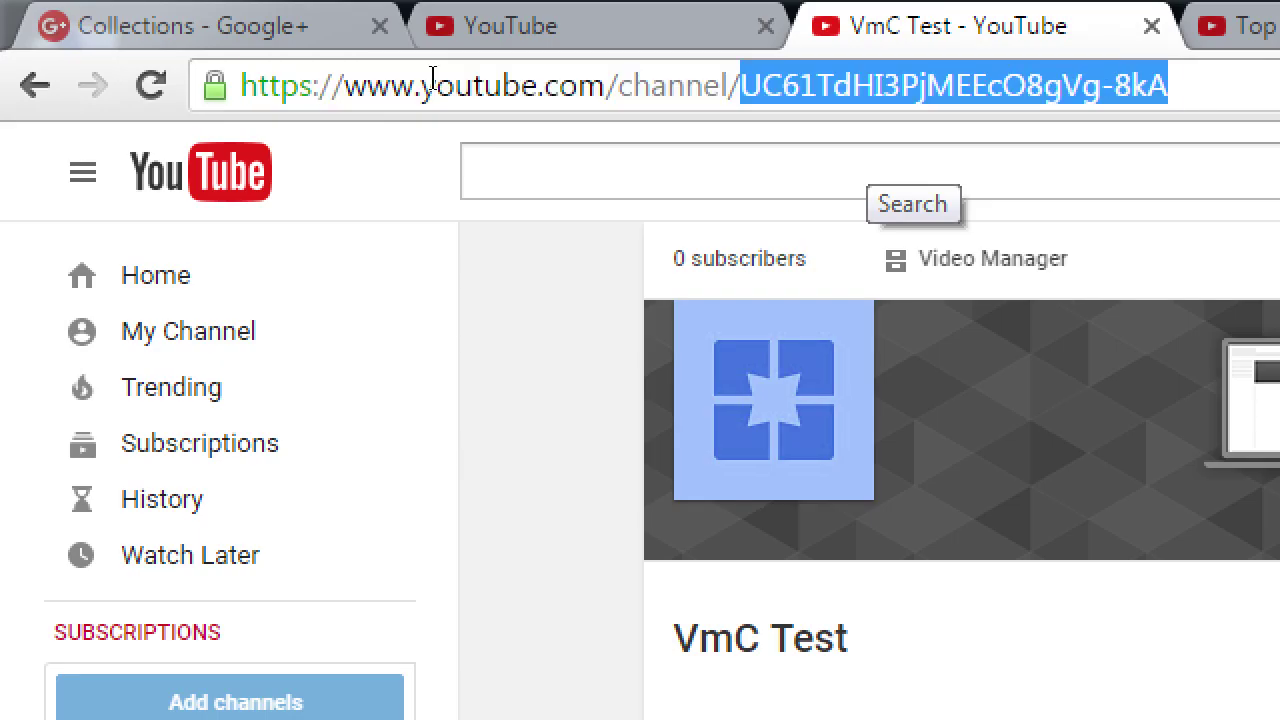
{"action": "type", "text": "pmd"}
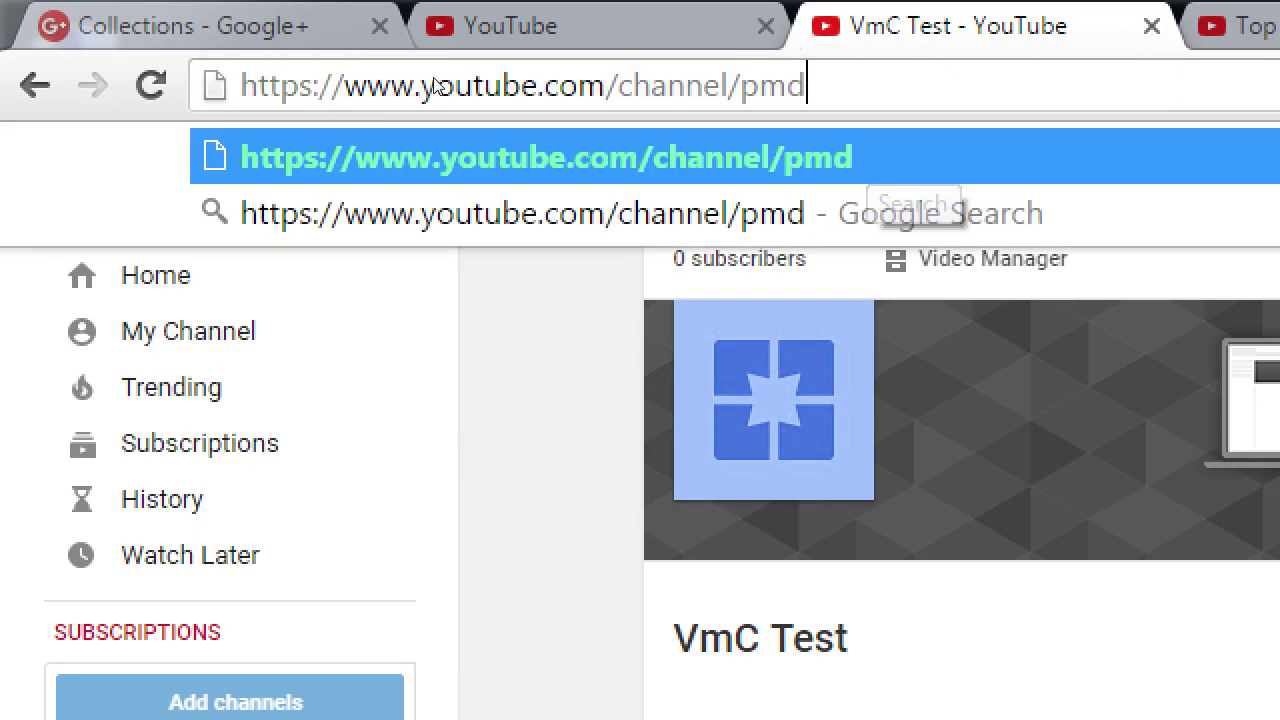
{"action": "type", "text": "interactive"}
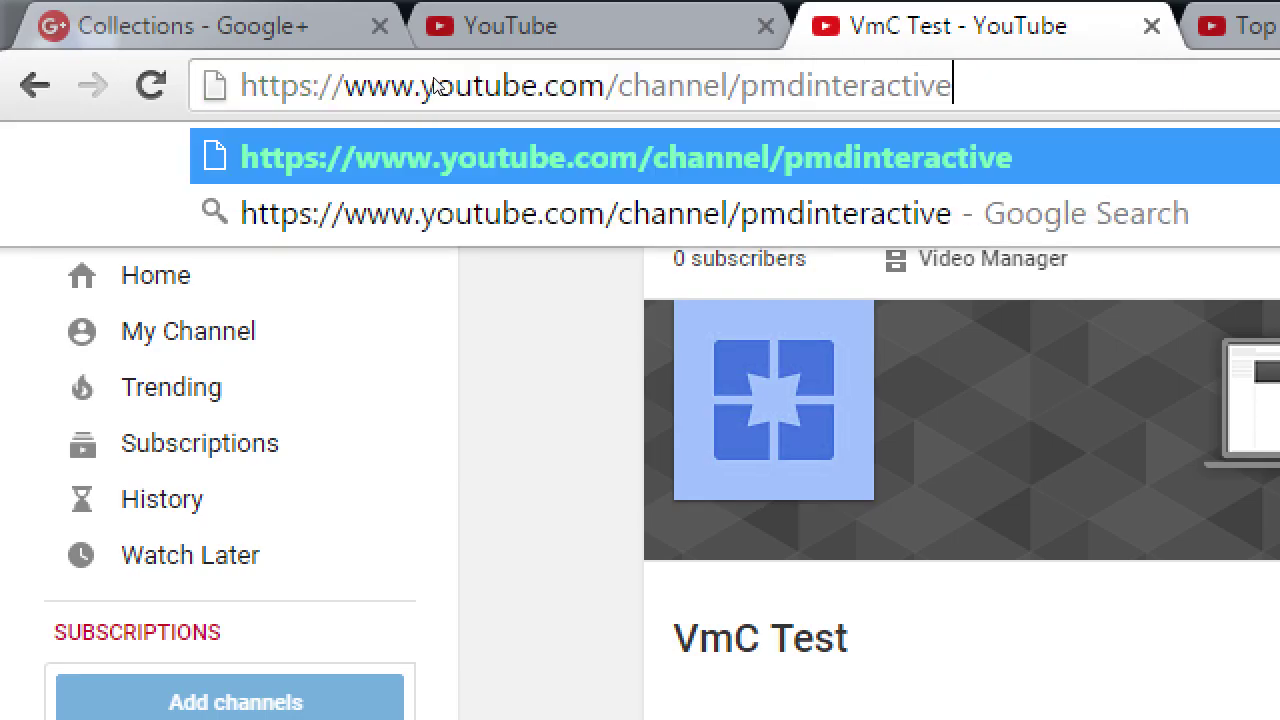
Remove channel/ from the draft address to show youtube.com/pmdinteractive as the shortened custom URL.
{"action": "key", "text": "ctrl+Left"}
{"action": "key", "text": "BackSpace"}
{"action": "key", "text": "BackSpace"}
{"action": "key", "text": "BackSpace"}
{"action": "key", "text": "BackSpace"}
{"action": "key", "text": "BackSpace"}
{"action": "key", "text": "BackSpace"}
{"action": "key", "text": "BackSpace"}
{"action": "key", "text": "BackSpace"}
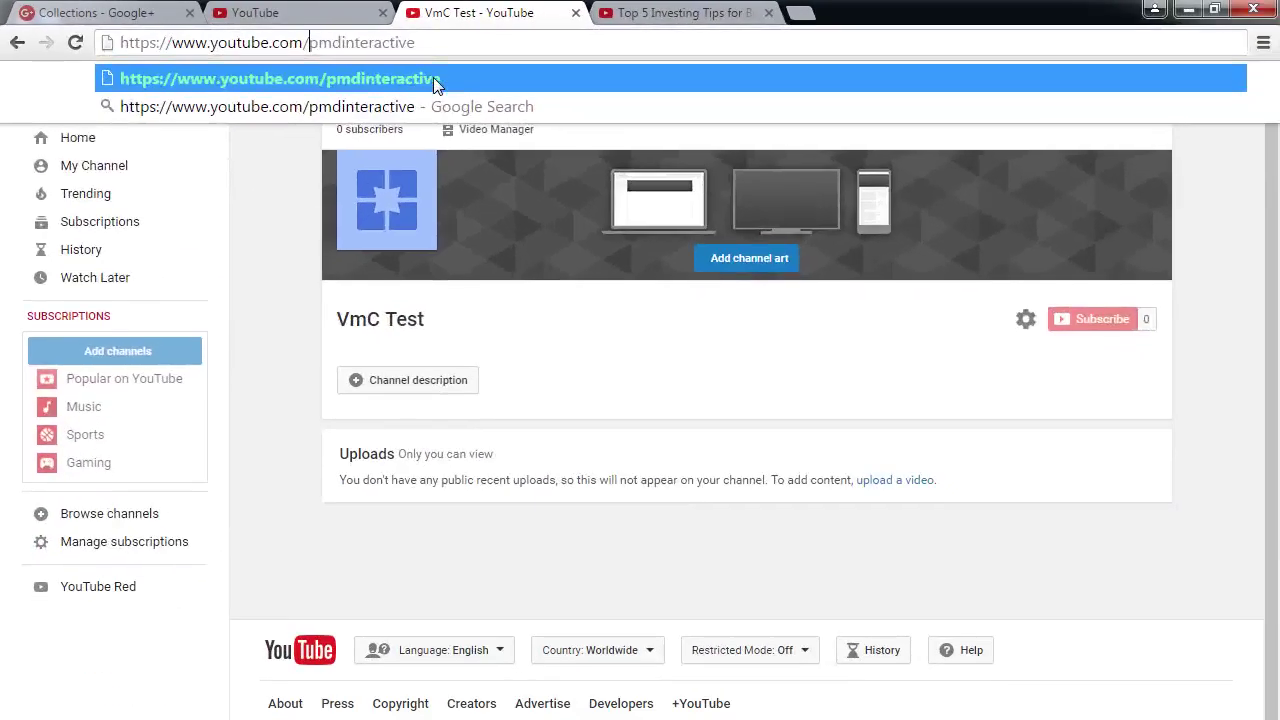
Restore channel/ and the copied channel ID in the draft address, replacing the example custom name.
{"action": "type", "text": "channel/"}
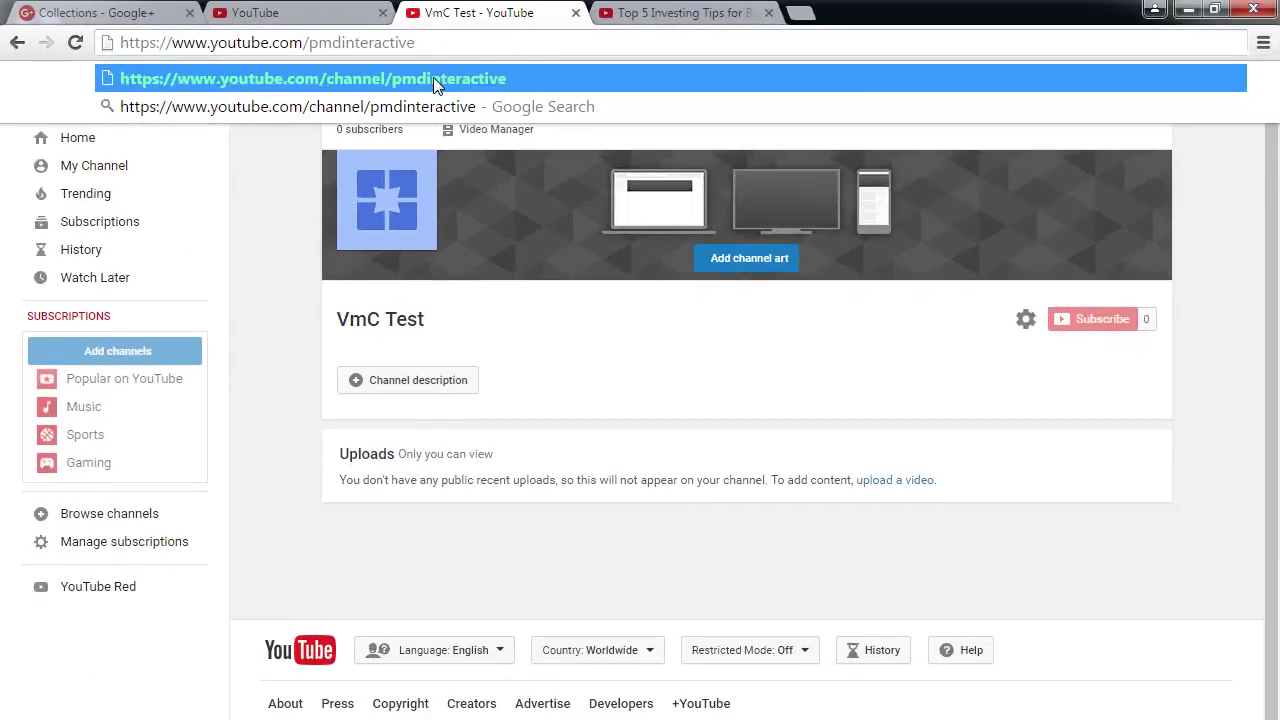
{"action": "key", "text": "ctrl+v"}
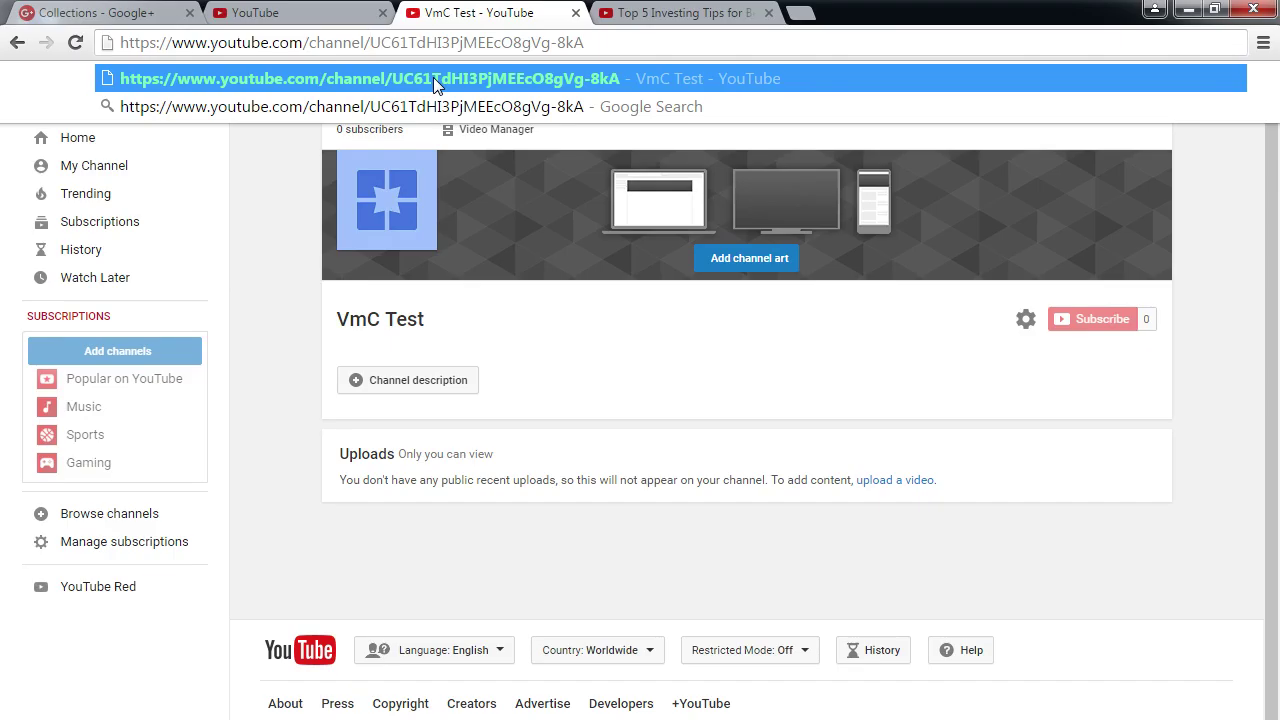
{"action": "key", "text": "shift+End"}
Open the bitly.com link-shortening site in a new browser tab.
{"action": "key", "text": "ctrl+t"}
{"action": "type", "text": "bitly.c"}
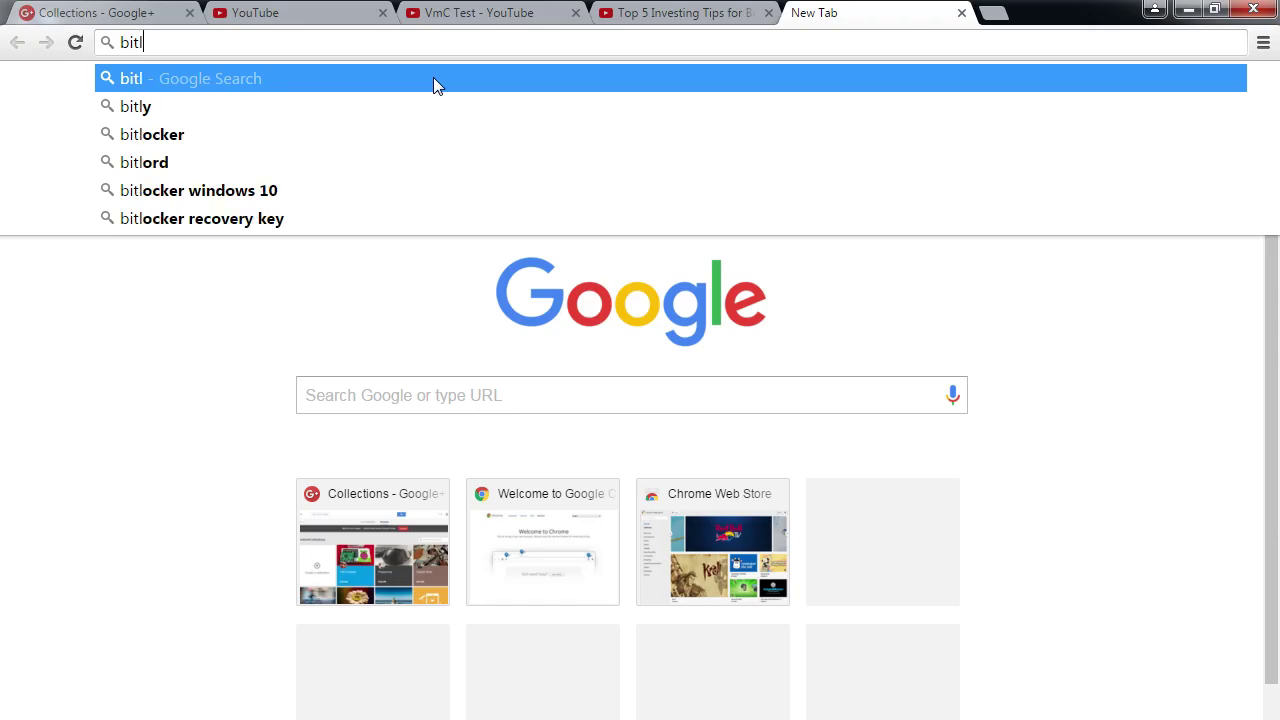
{"action": "key", "text": "Return"}
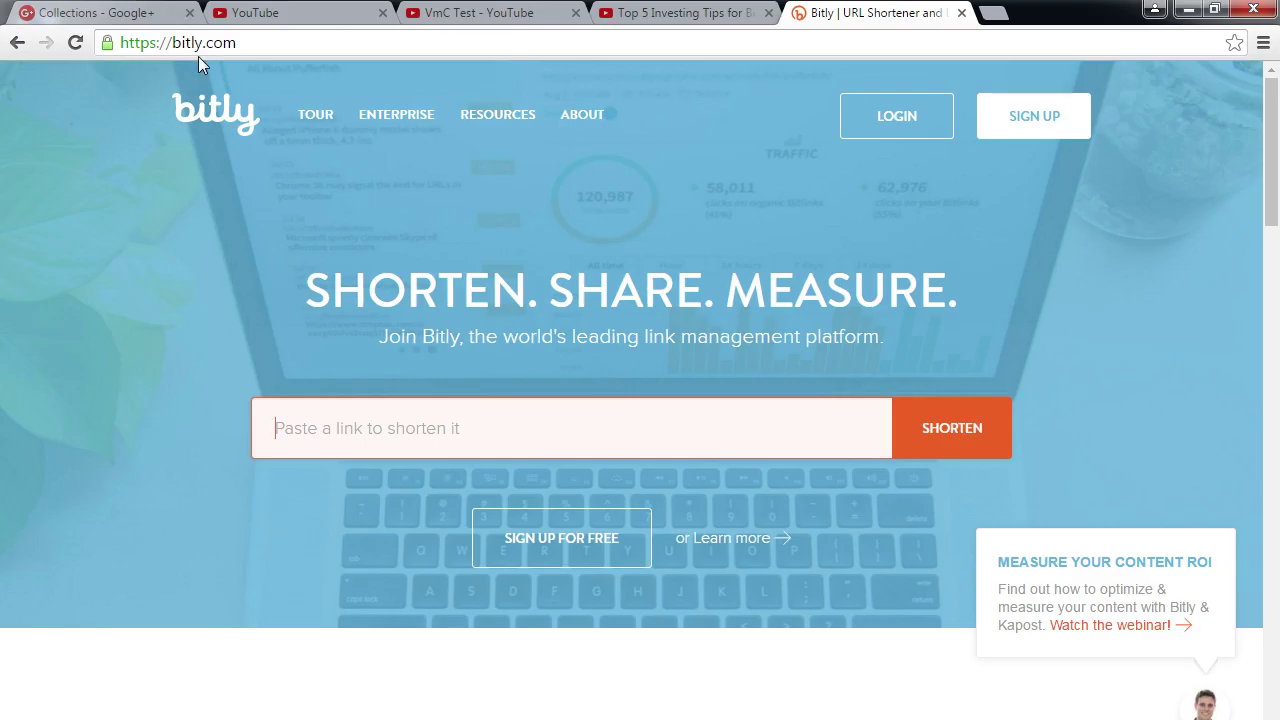
Return to the VmC Test channel page by way of the investing tips video, and switch to Open Broadcaster Software.
{"action": "left_click", "coordinate": [643, 12]}
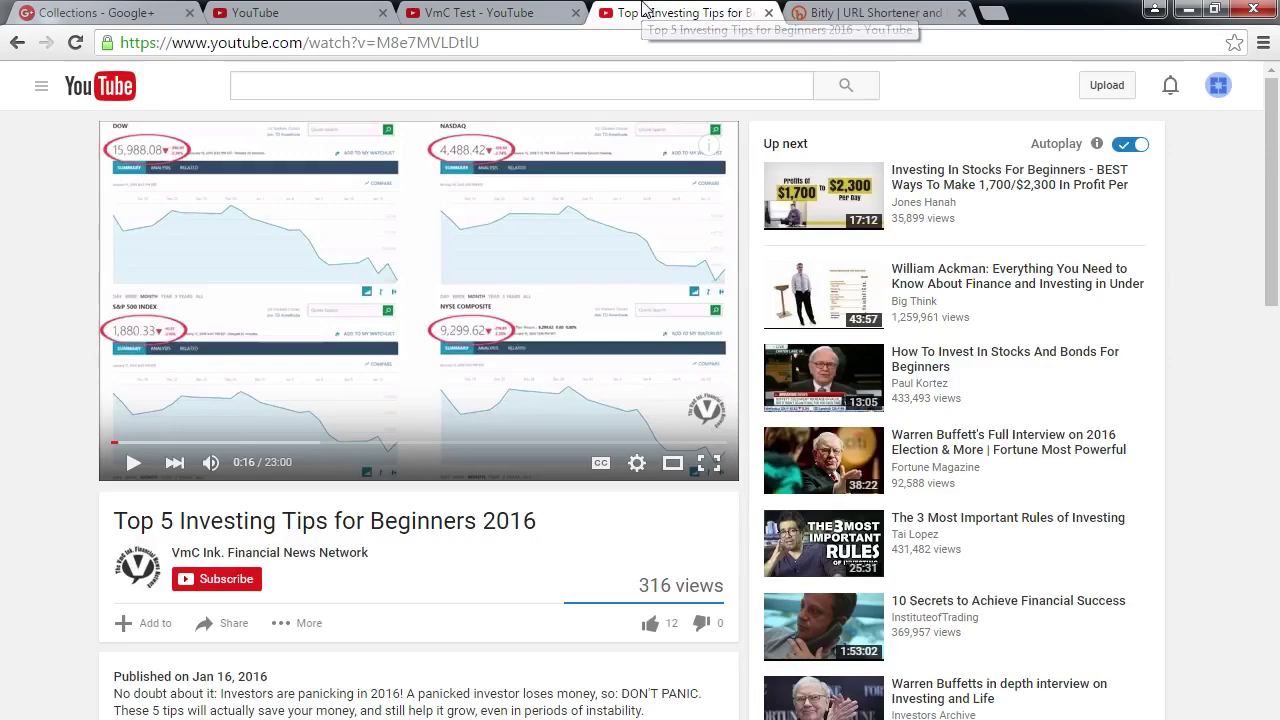
{"action": "left_click", "coordinate": [545, 12]}
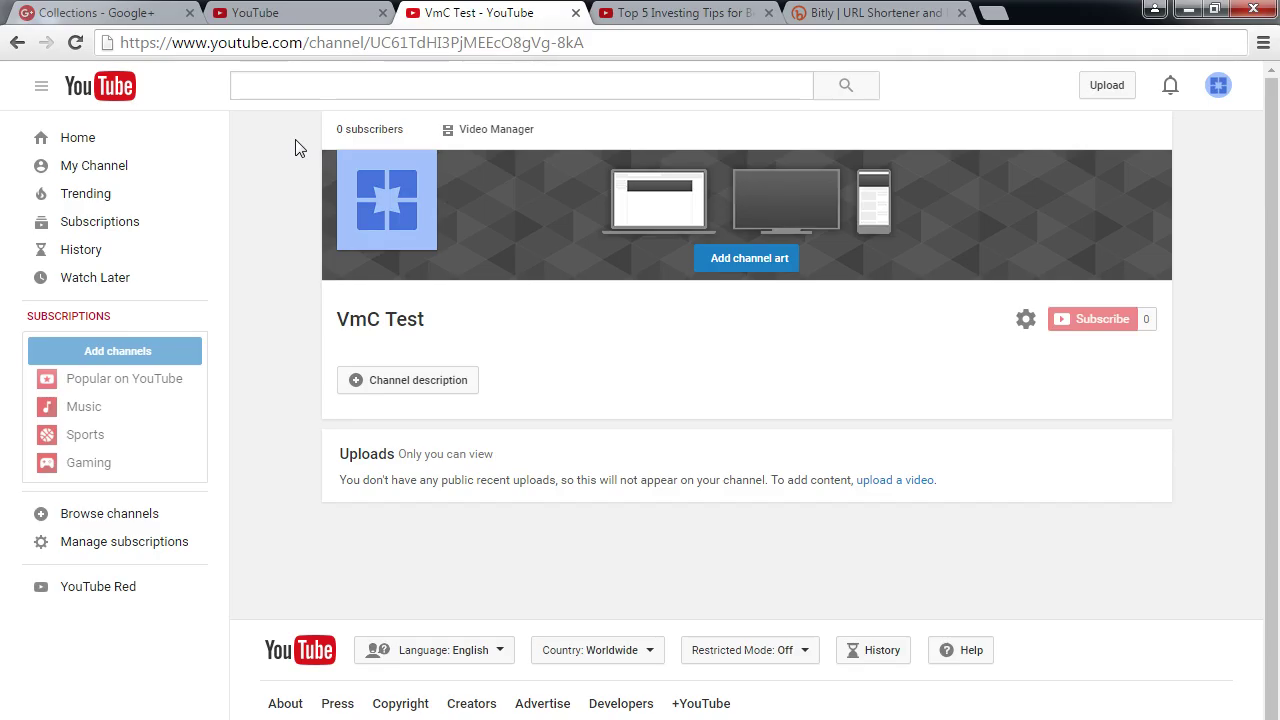
{"action": "key", "text": "alt+Tab"}
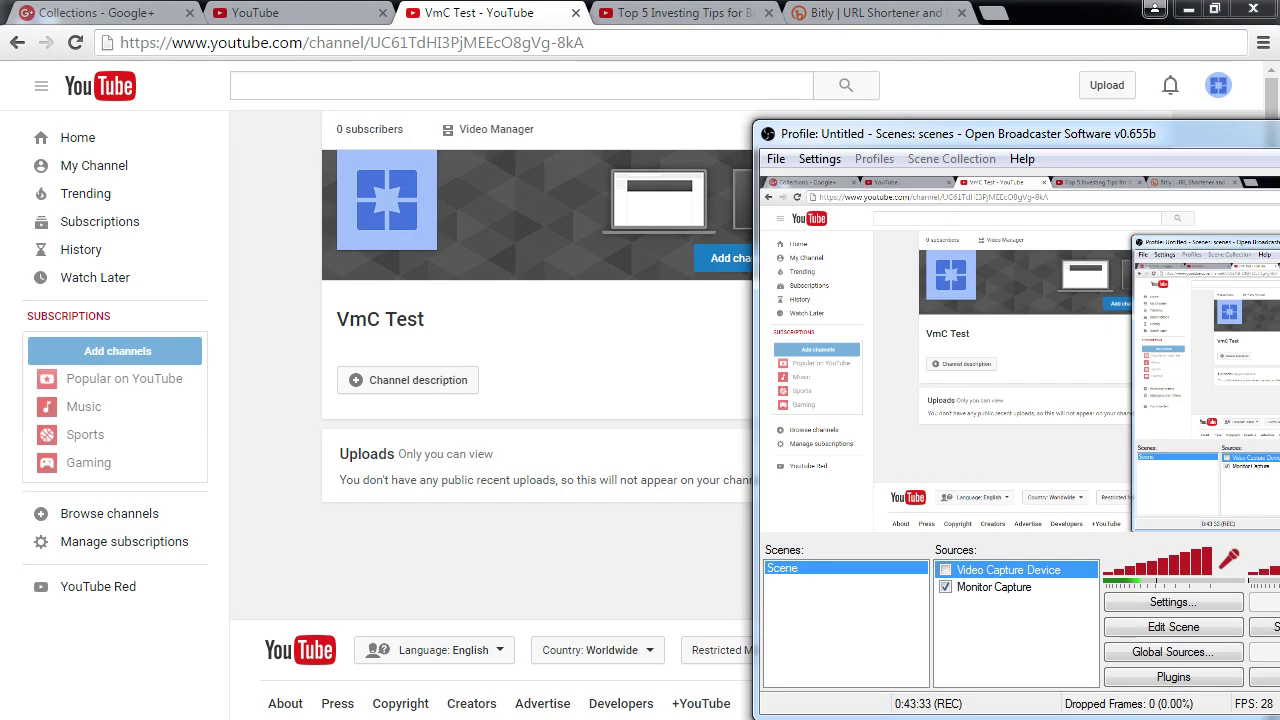